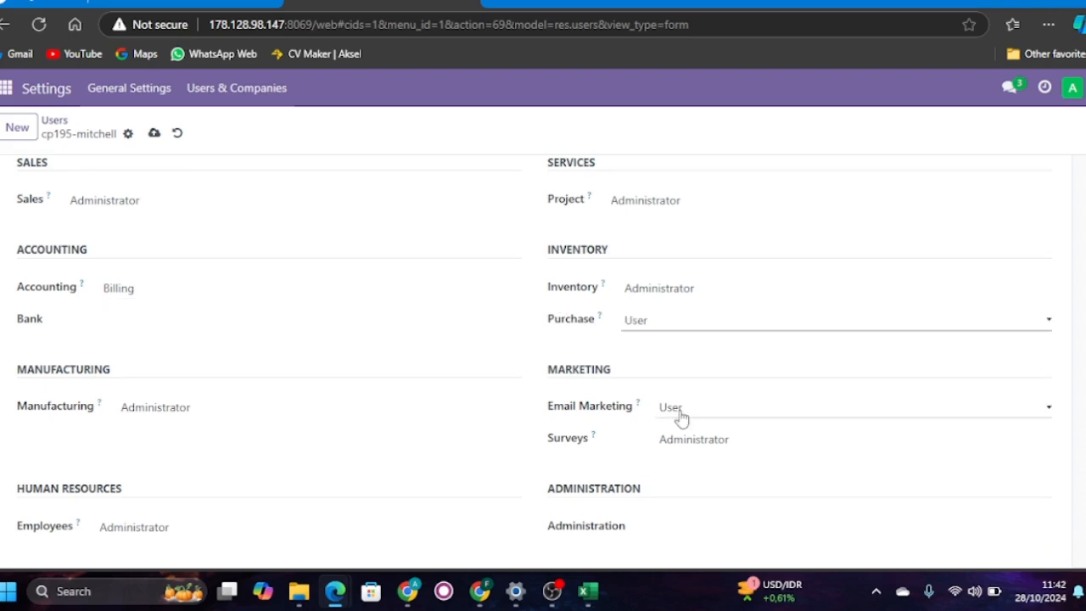
- Set the user's Dashboard access right to Admin
scroll(732, 420, "down", 1)
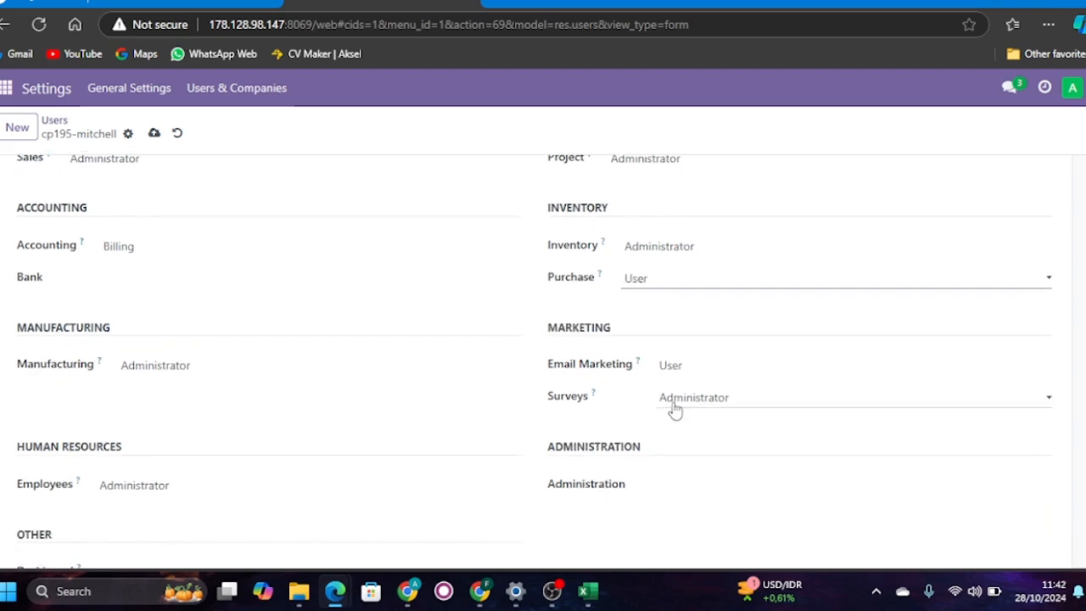
scroll(425, 433, "down", 1)
left_click(201, 515)
left_click(202, 515)
left_click(201, 515)
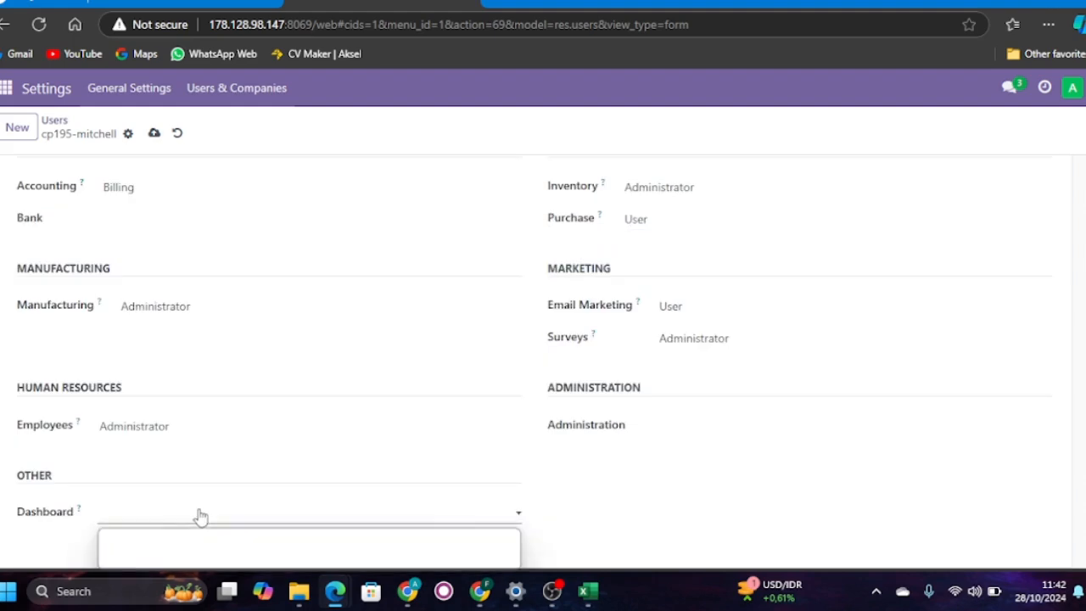
left_click(162, 554)
scroll(457, 320, "up", 1)
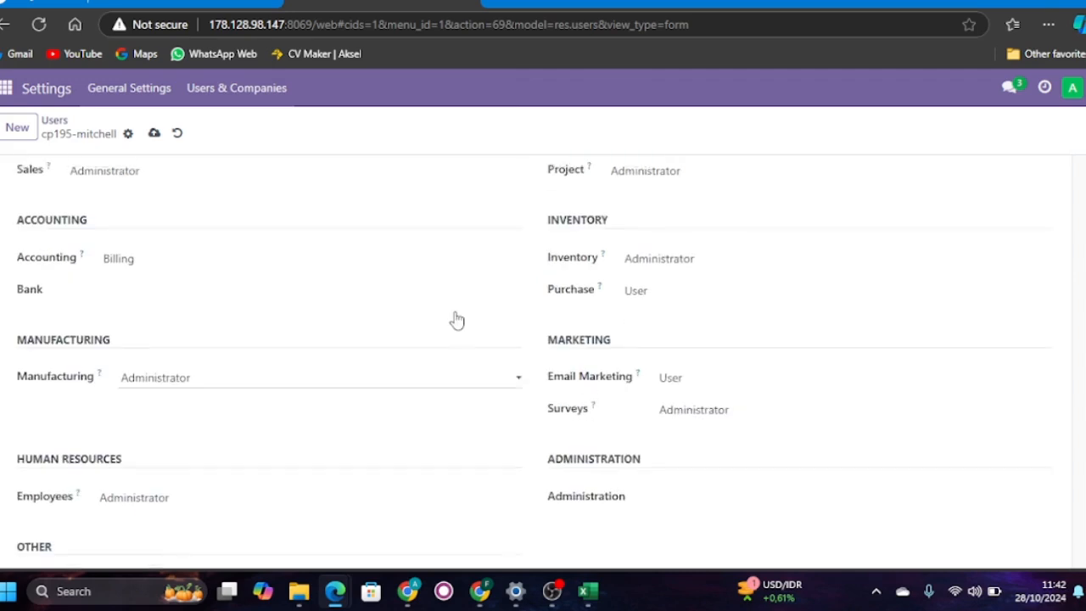
- Clear the user's Manufacturing access right so it is left blank
scroll(456, 319, "down", 1)
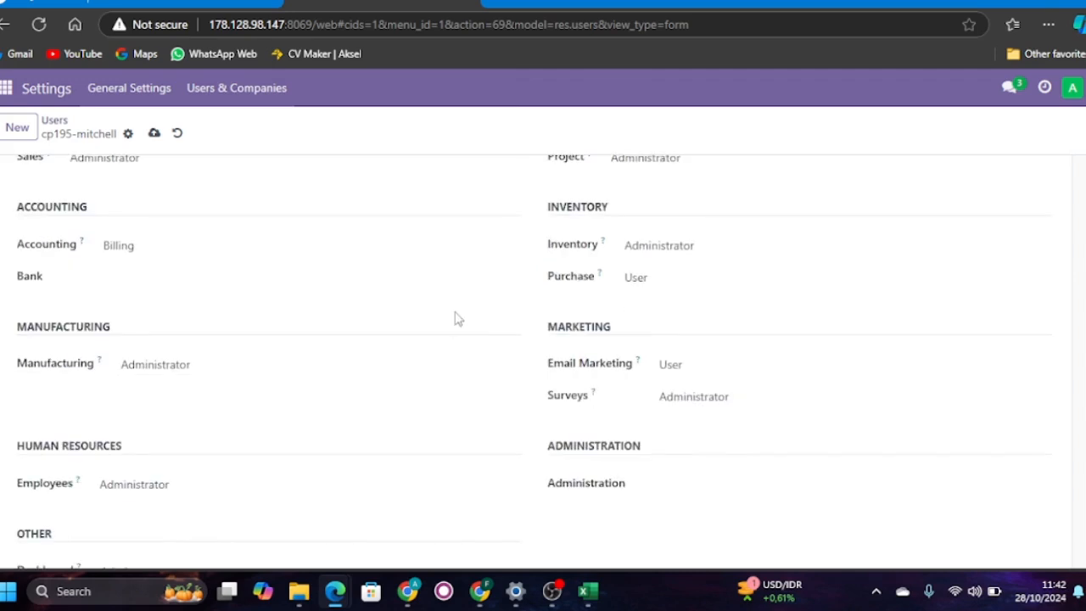
left_click(318, 371)
left_click(298, 388)
scroll(628, 451, "down", 1)
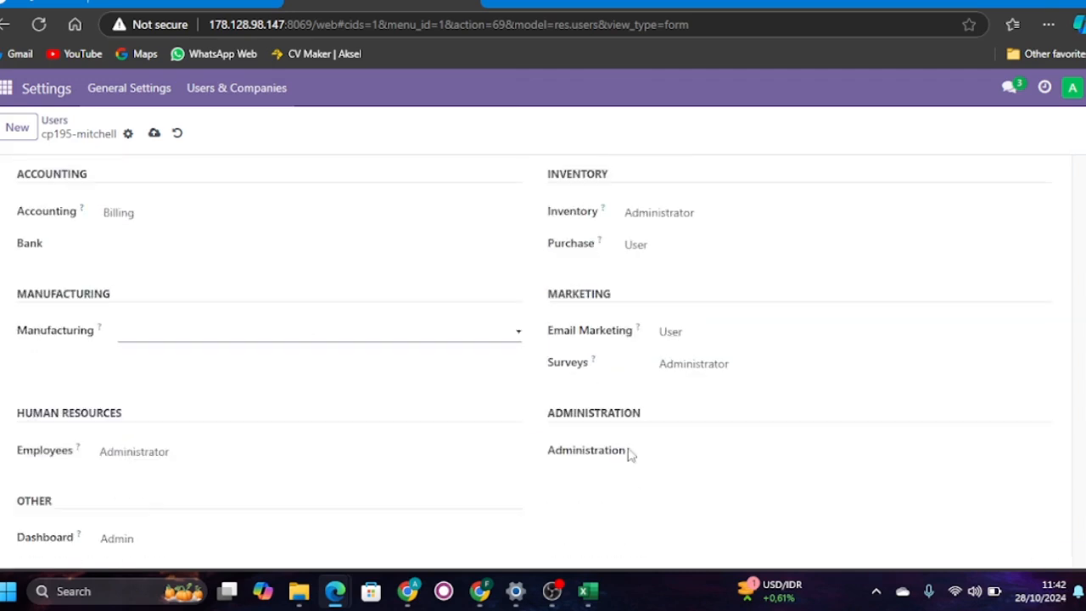
- Set the Administration level to Access Rights and save the user
left_click(660, 454)
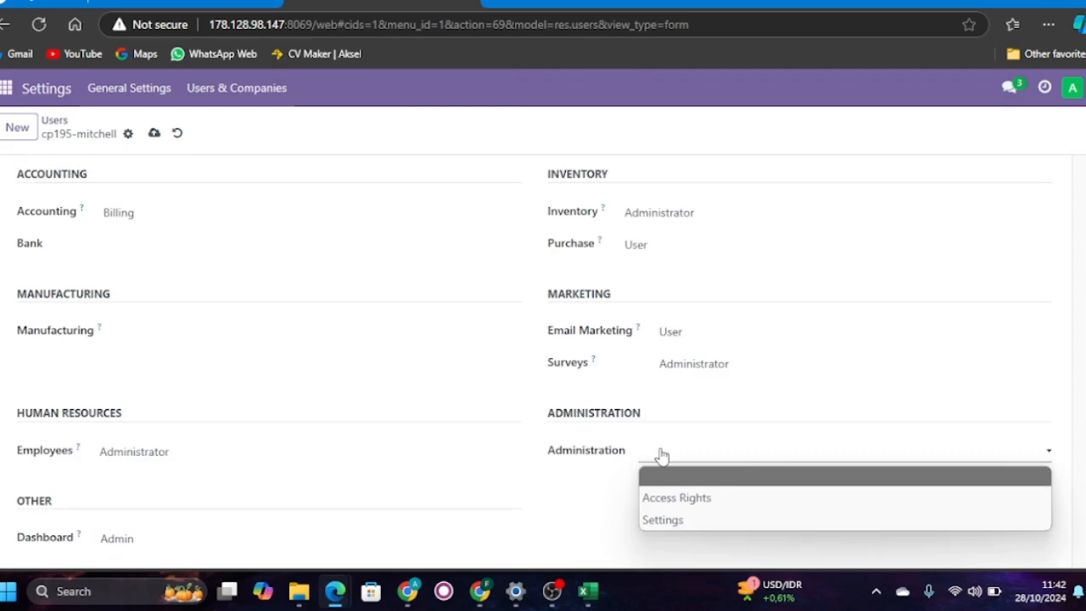
left_click(659, 497)
scroll(510, 463, "up", 2)
scroll(510, 463, "up", 2)
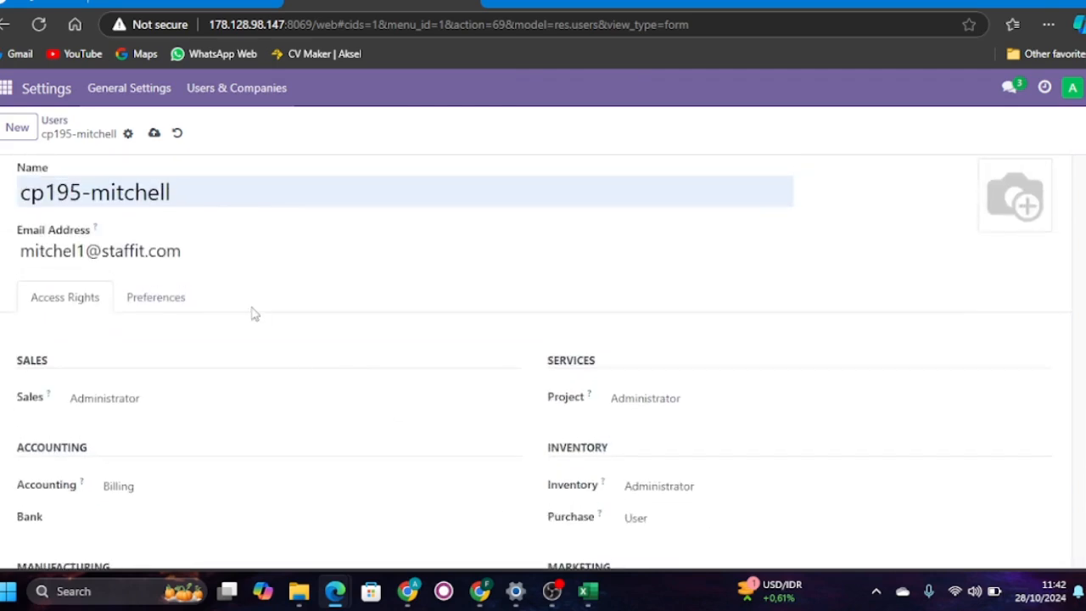
left_click(149, 139)
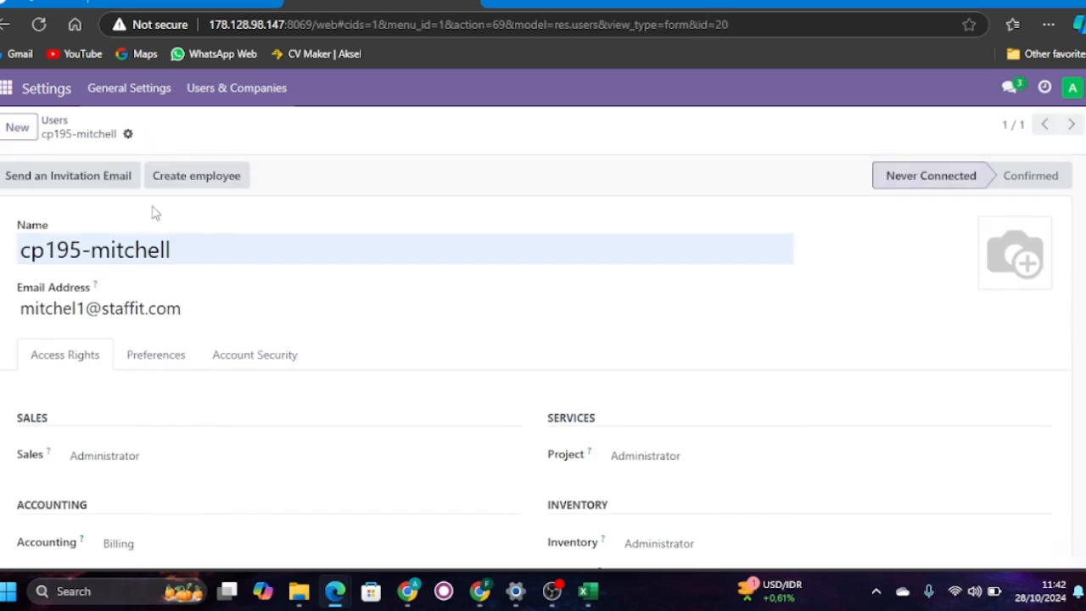
scroll(157, 292, "down", 1)
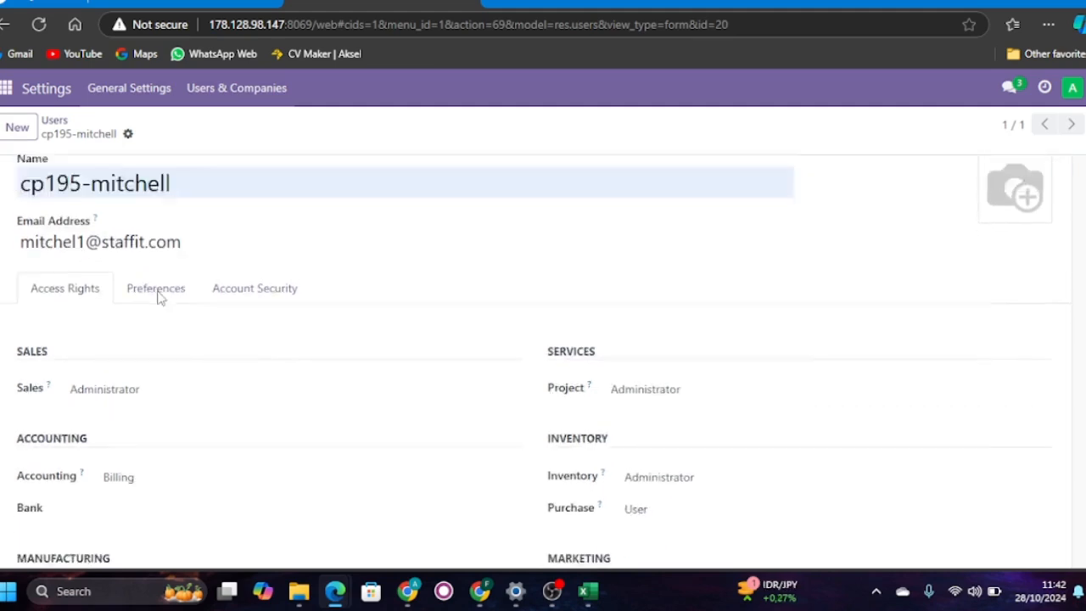
scroll(157, 297, "up", 1)
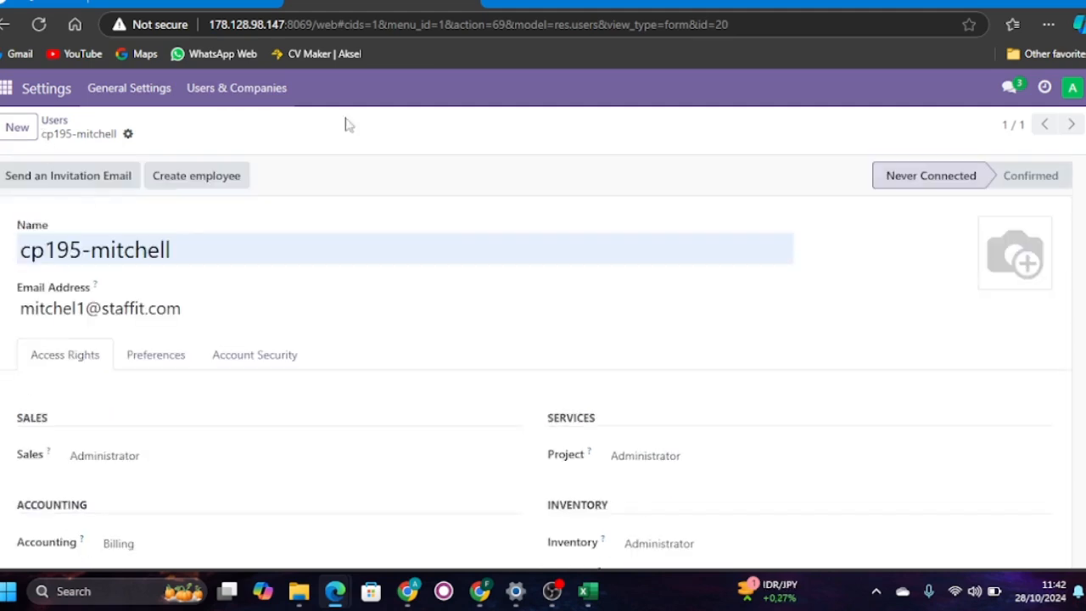
- Start a new user record and enter the user's name and e-mail address for the marketing account
left_click(24, 131)
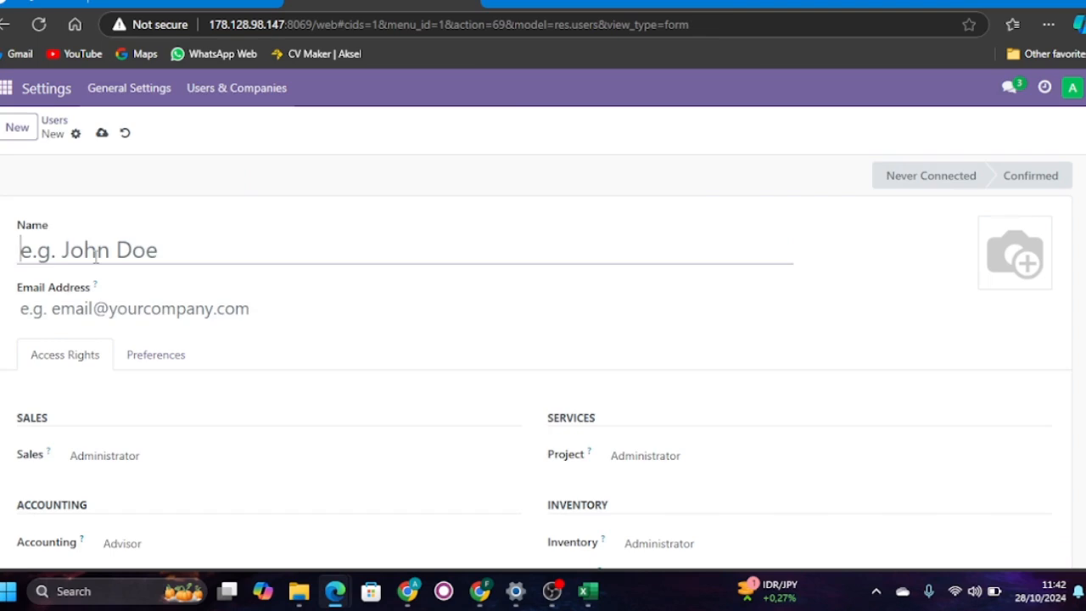
left_click(100, 255)
type("cp196-cit")
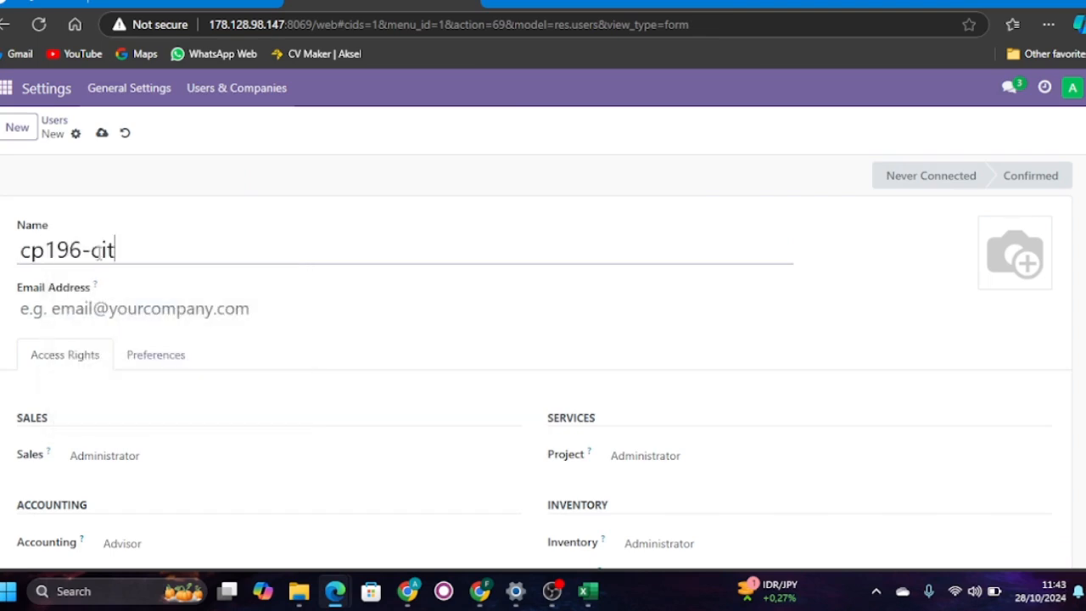
key("BackSpace")
type("ya")
left_click(109, 304)
type("ciya1")
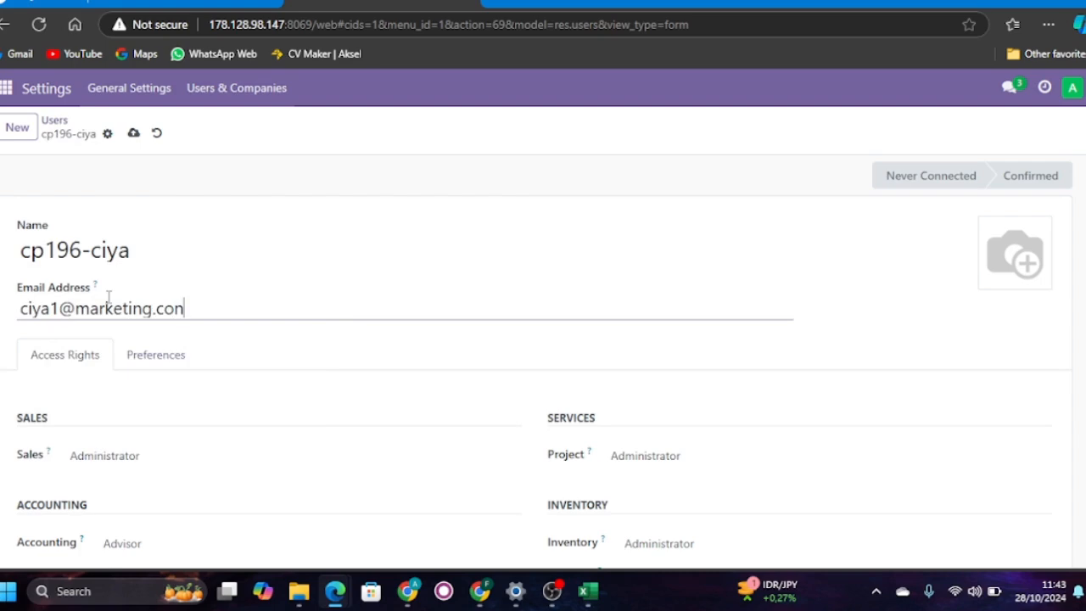
- Set the marketing user's Sales access to User: Own Documents Only and leave Accounting blank
scroll(192, 369, "down", 3)
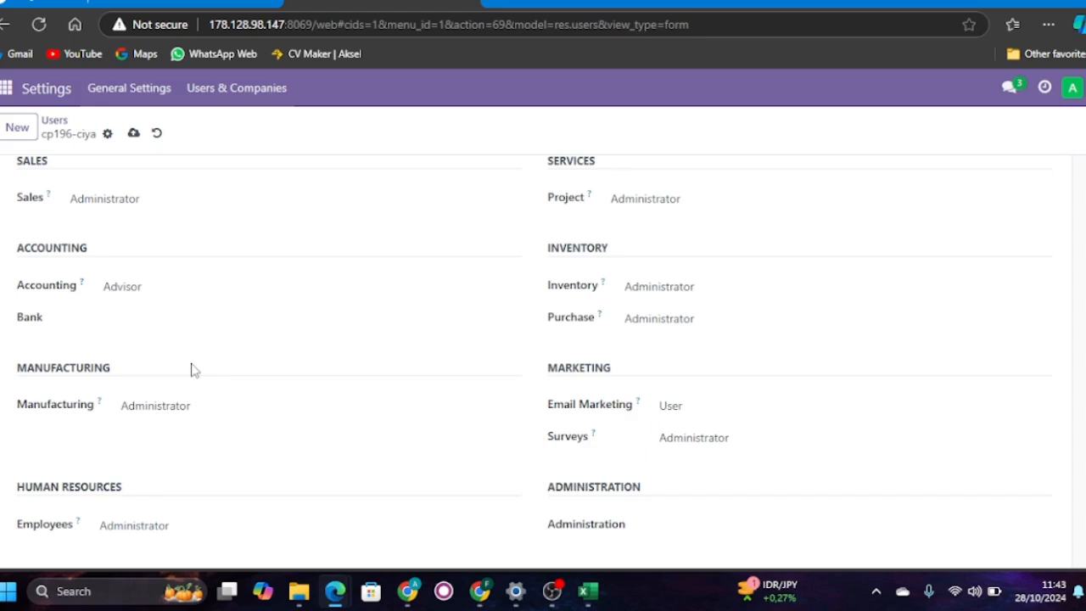
left_click(133, 211)
left_click(146, 246)
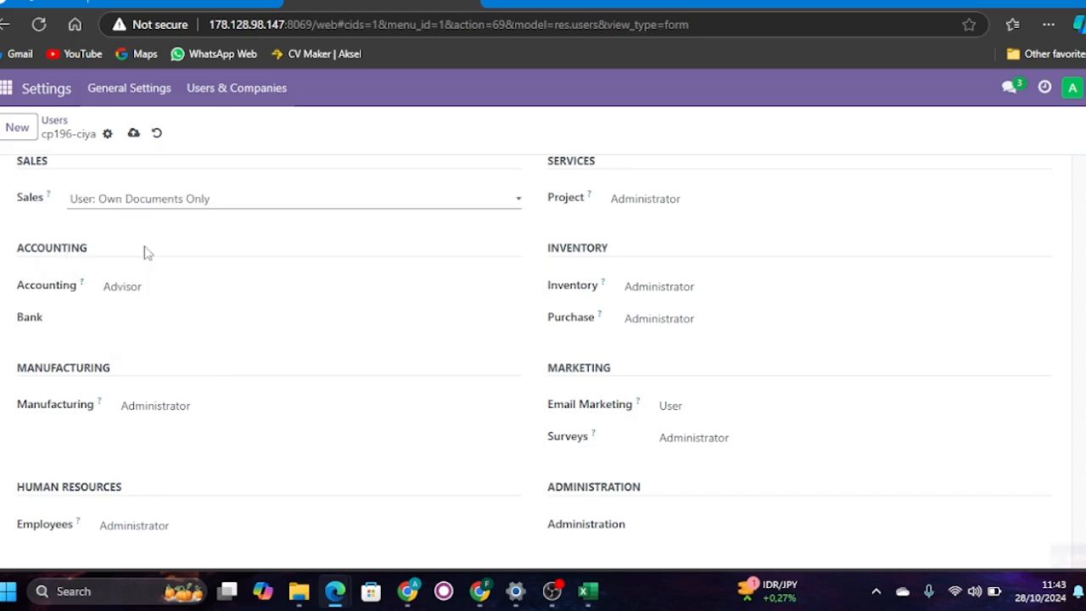
left_click(169, 295)
left_click(166, 316)
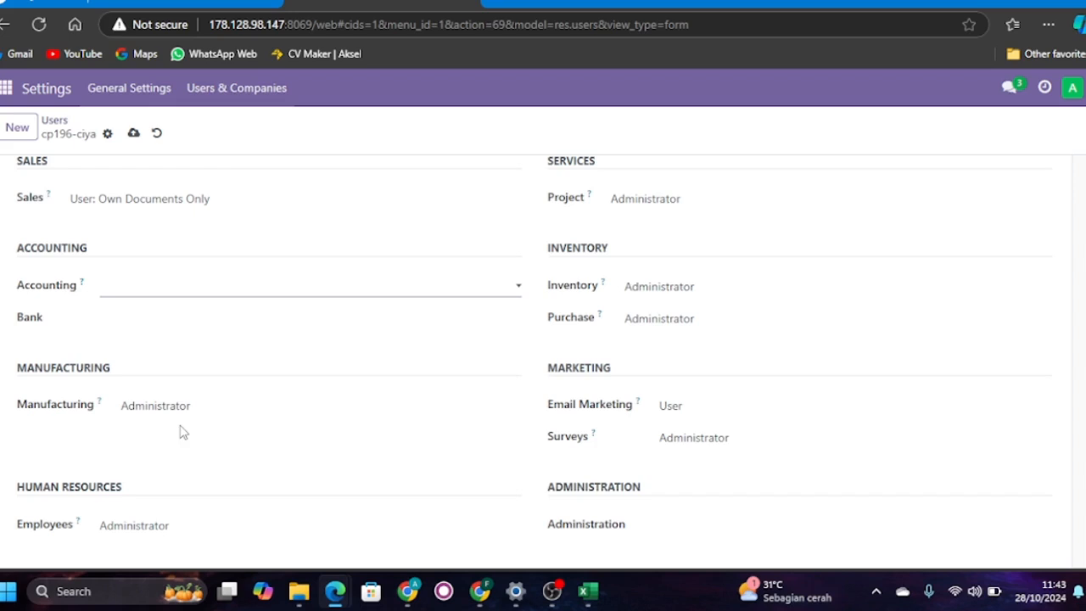
- Clear the marketing user's Inventory, Purchase, Project and Manufacturing access rights
left_click(696, 299)
left_click(689, 311)
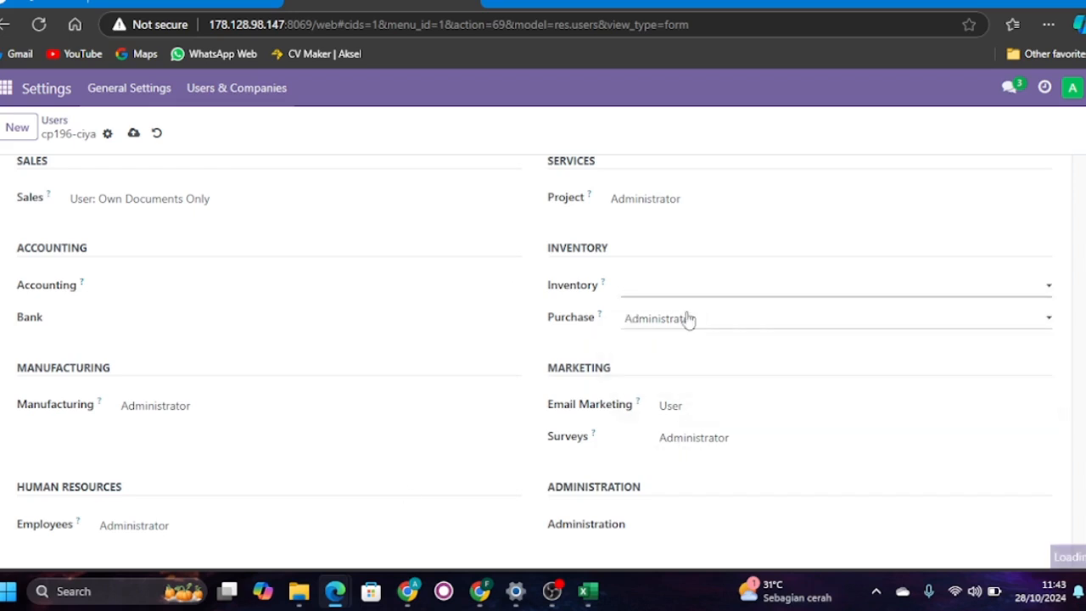
left_click(686, 317)
left_click(683, 335)
left_click(169, 405)
left_click(204, 429)
- Clear the marketing user's Employees access right under Human Resources
scroll(204, 431, "down", 1)
left_click(204, 425)
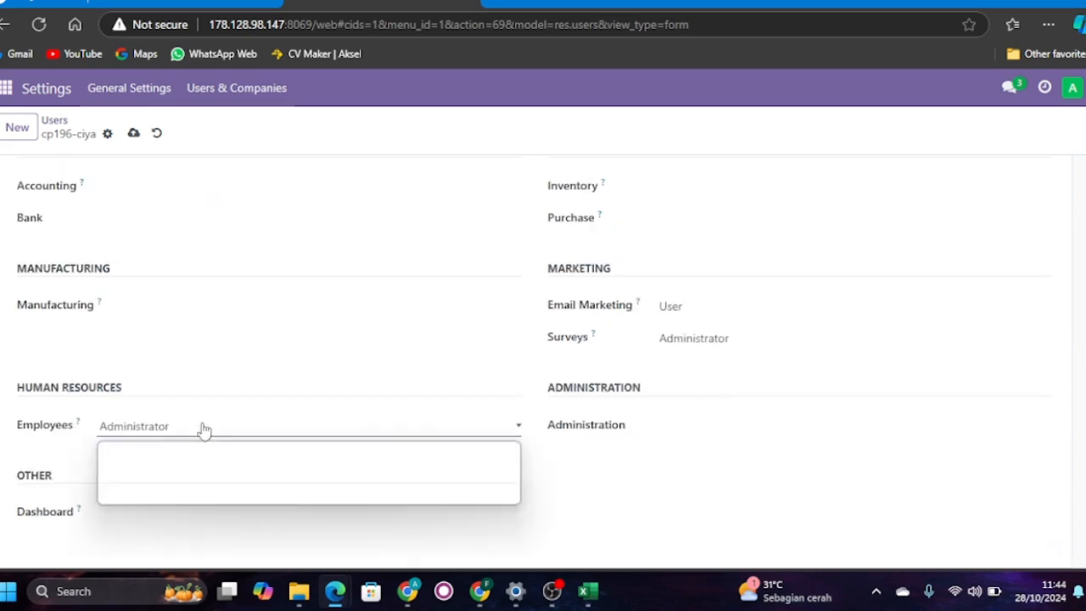
left_click(204, 446)
scroll(331, 291, "up", 5)
- Save the marketing user and start another record, entering the sales user's name and e-mail address
left_click(23, 139)
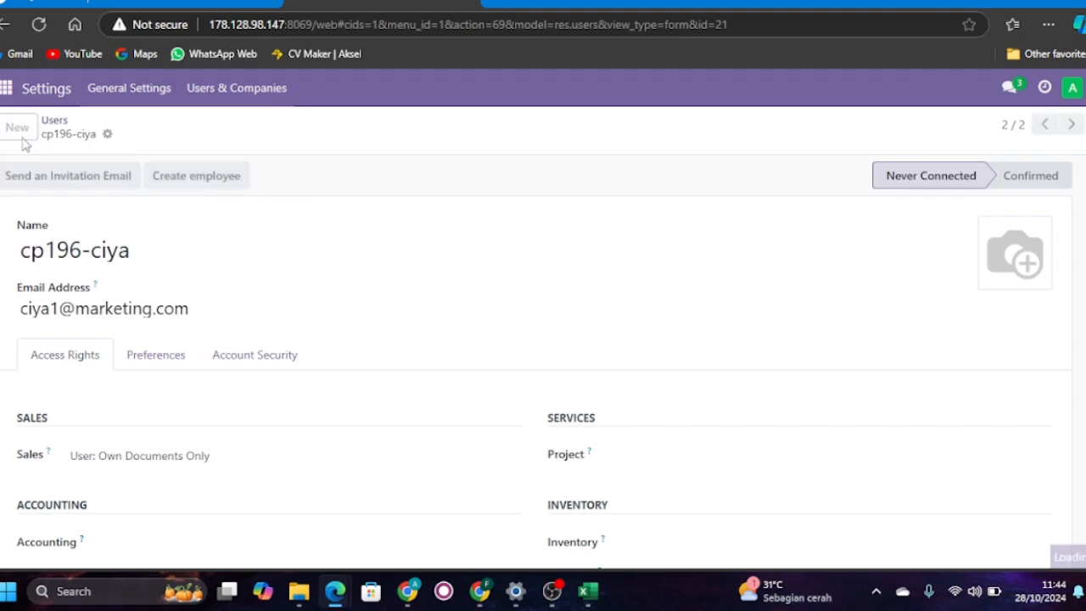
left_click(81, 251)
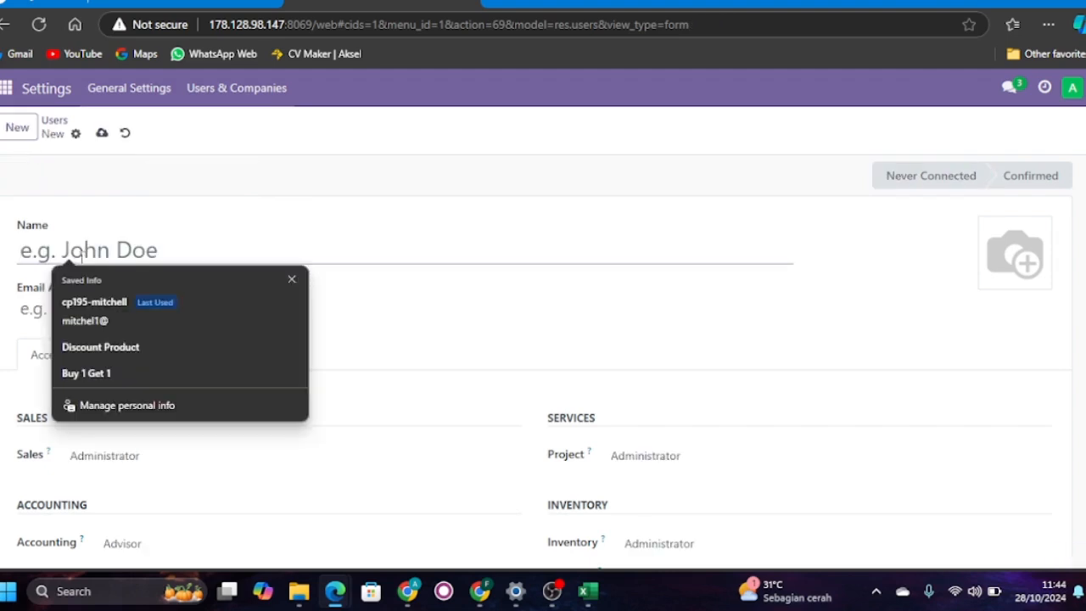
type("cp")
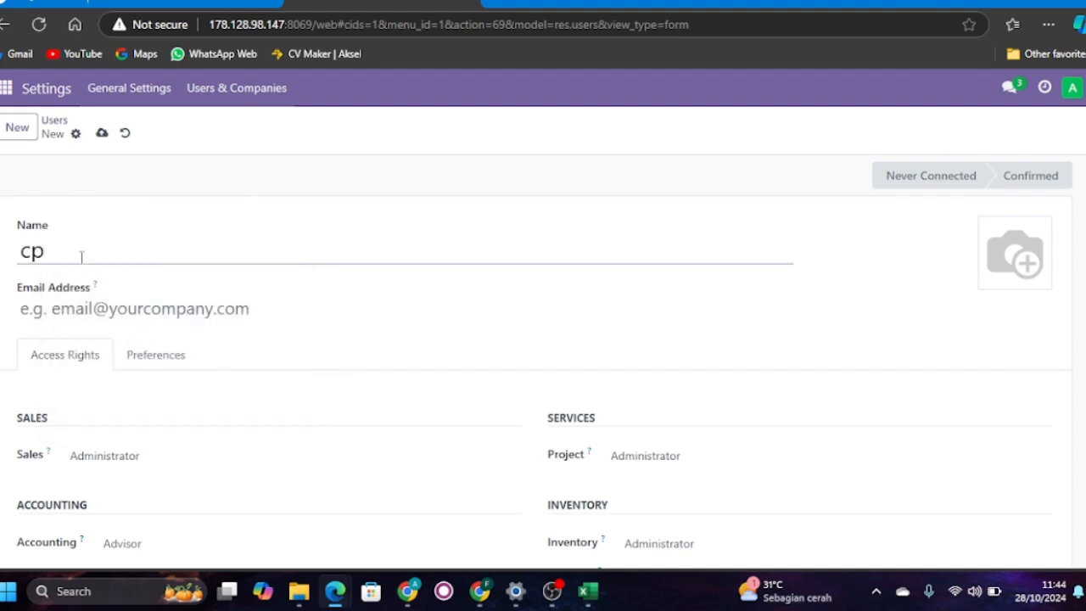
type("215-sani")
left_click(95, 308)
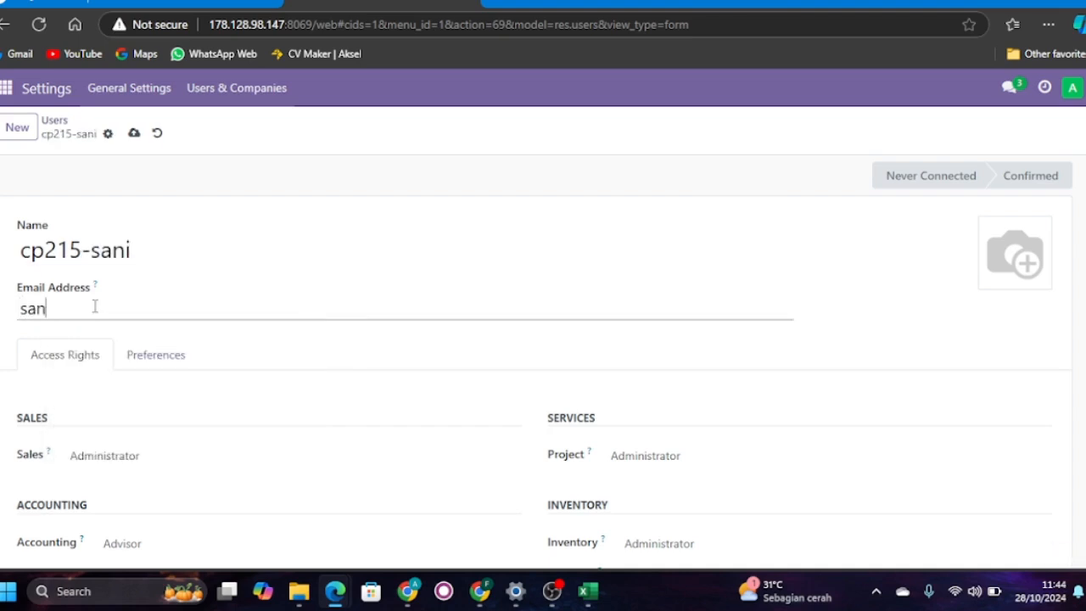
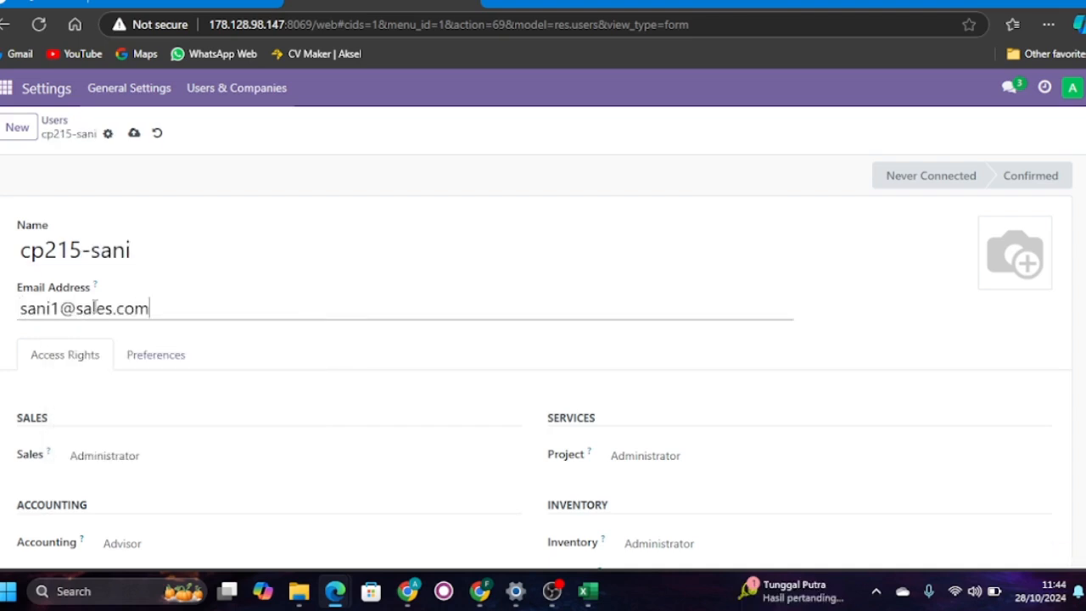
- Try the User: Own Documents Only level for the sales user's Sales access and restore it to Administrator
scroll(196, 388, "down", 2)
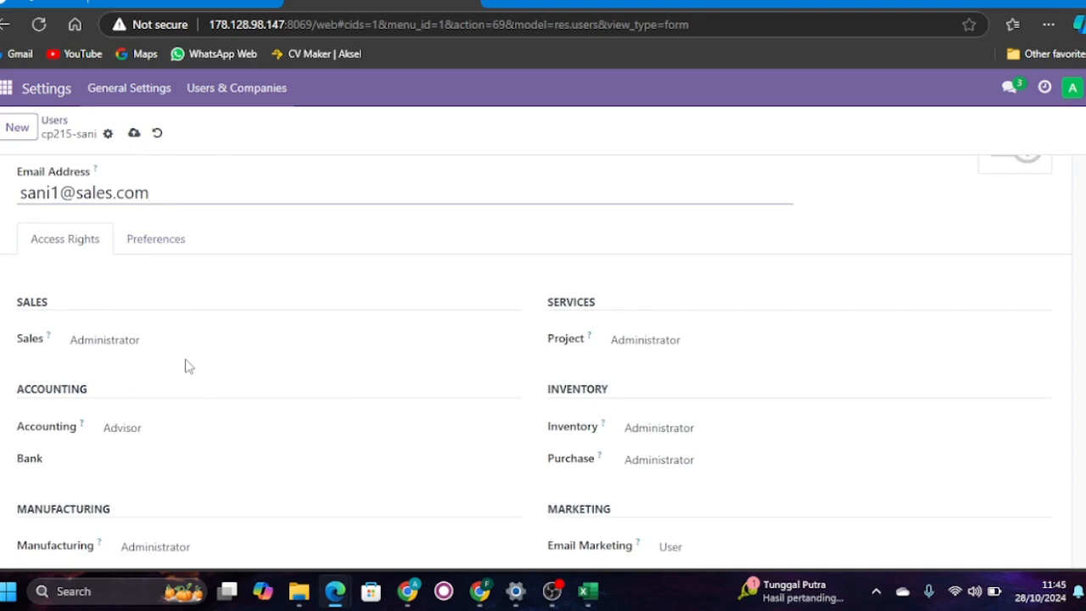
left_click(155, 342)
left_click(169, 386)
scroll(331, 449, "down", 1)
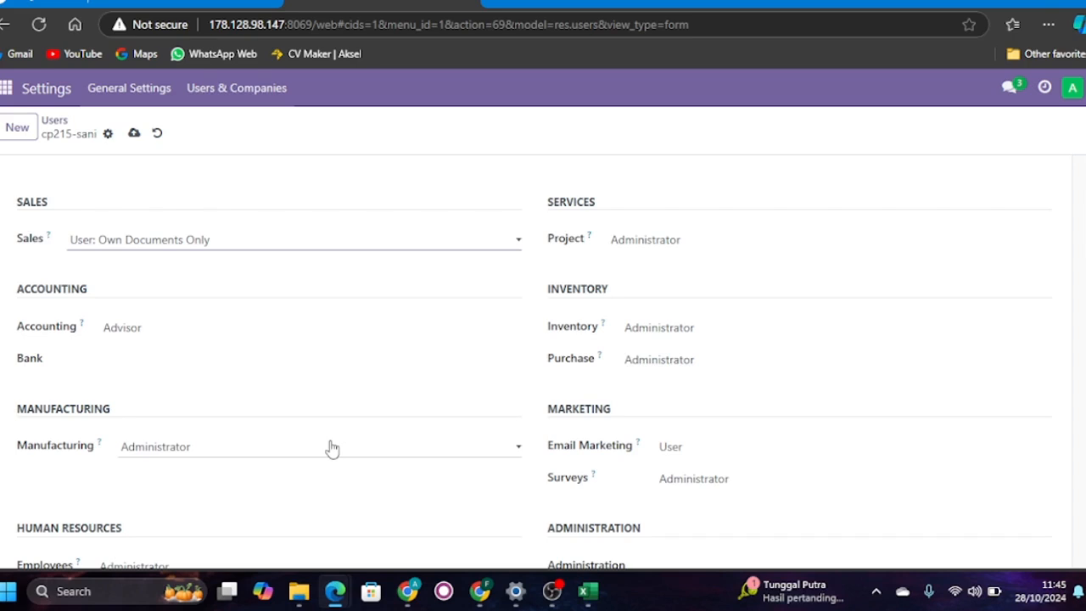
left_click(242, 242)
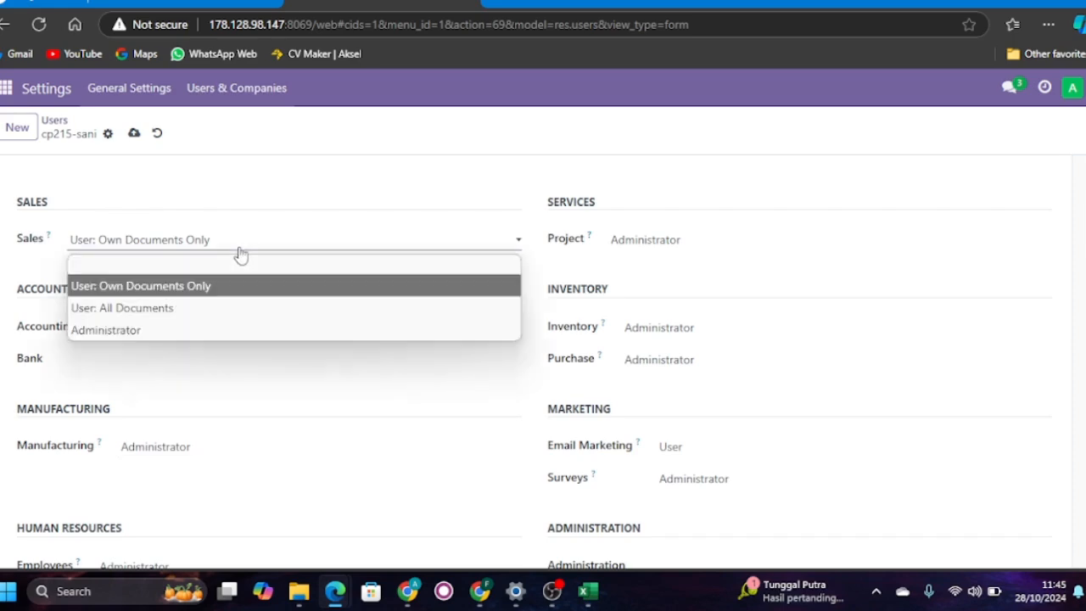
left_click(289, 331)
- Set the sales user's Inventory access to User and clear the Purchase and Project access rights
left_click(684, 330)
left_click(672, 377)
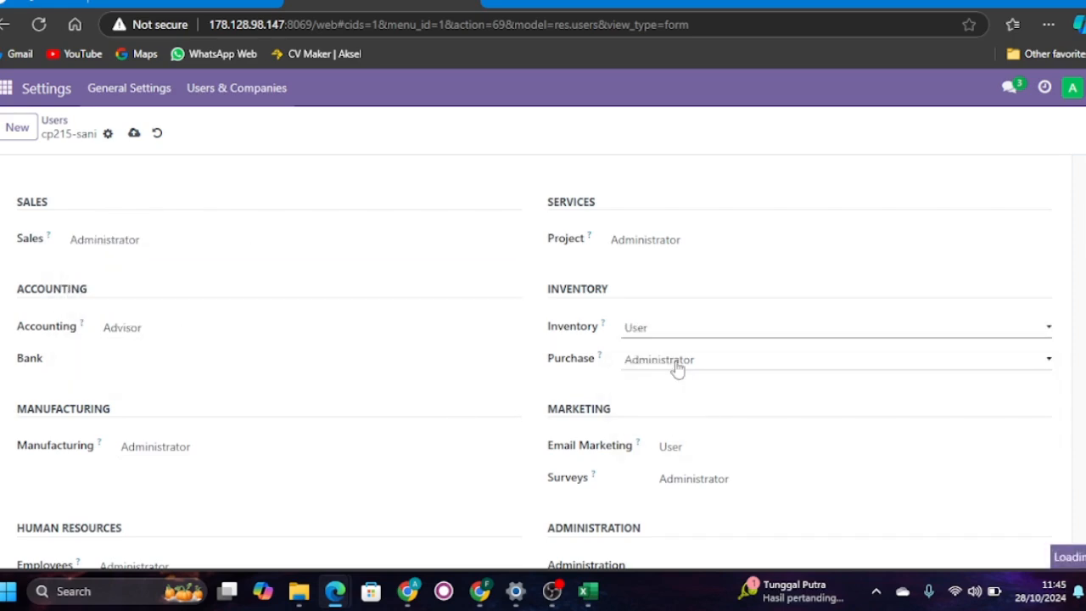
left_click(679, 360)
left_click(681, 385)
left_click(676, 241)
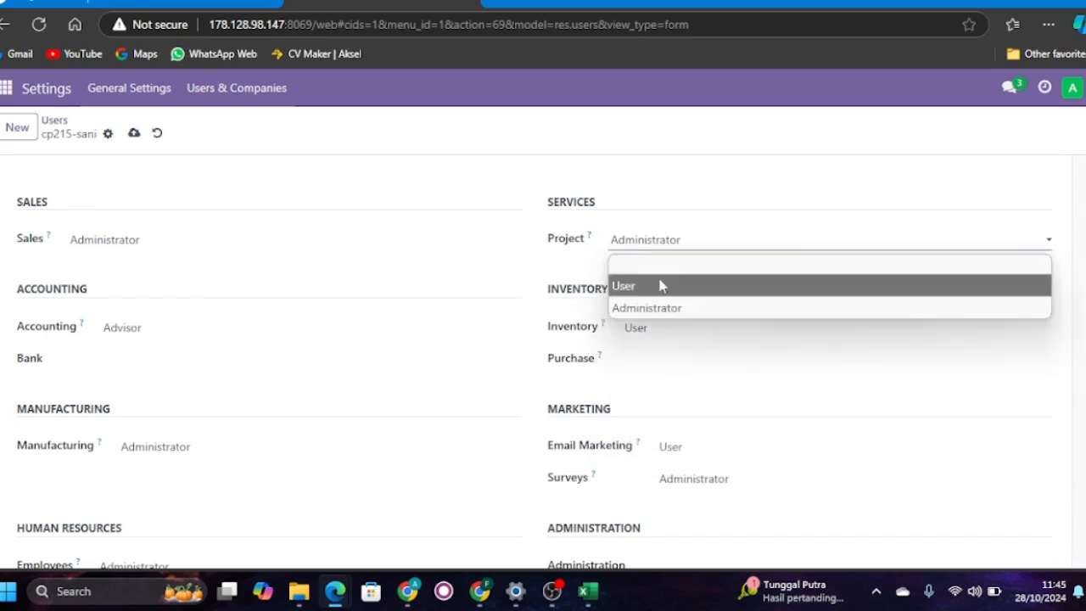
left_click(675, 267)
- Clear the sales user's Email Marketing and Surveys access rights
left_click(686, 447)
left_click(689, 467)
left_click(684, 480)
left_click(684, 498)
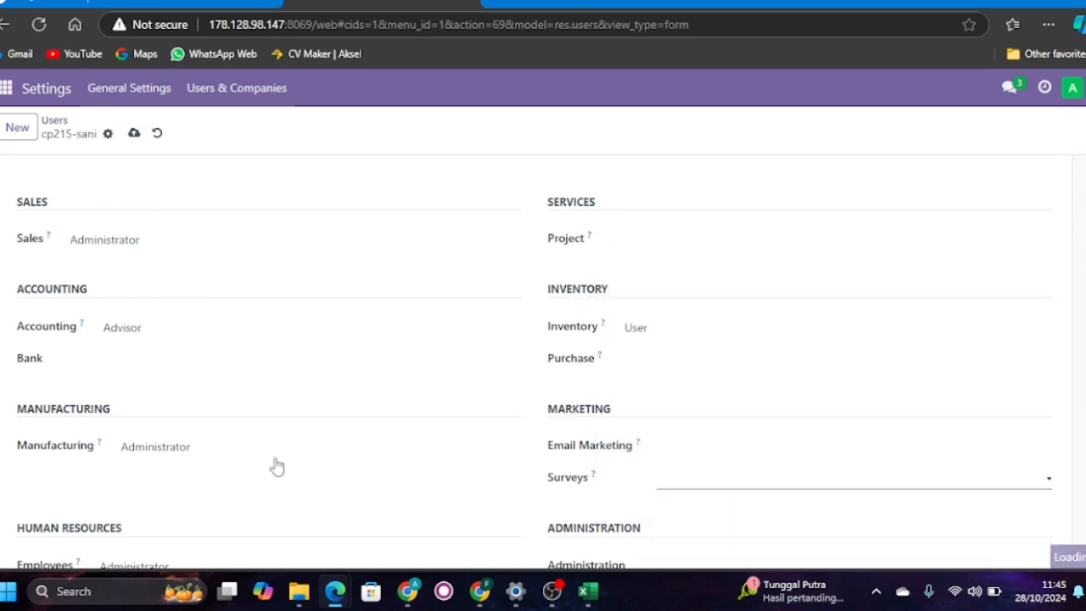
- Clear the sales user's Manufacturing and Accounting access rights
left_click(212, 447)
left_click(213, 467)
left_click(201, 335)
left_click(201, 353)
- Clear the Employees access right and save the sales user
scroll(193, 382, "down", 2)
left_click(178, 431)
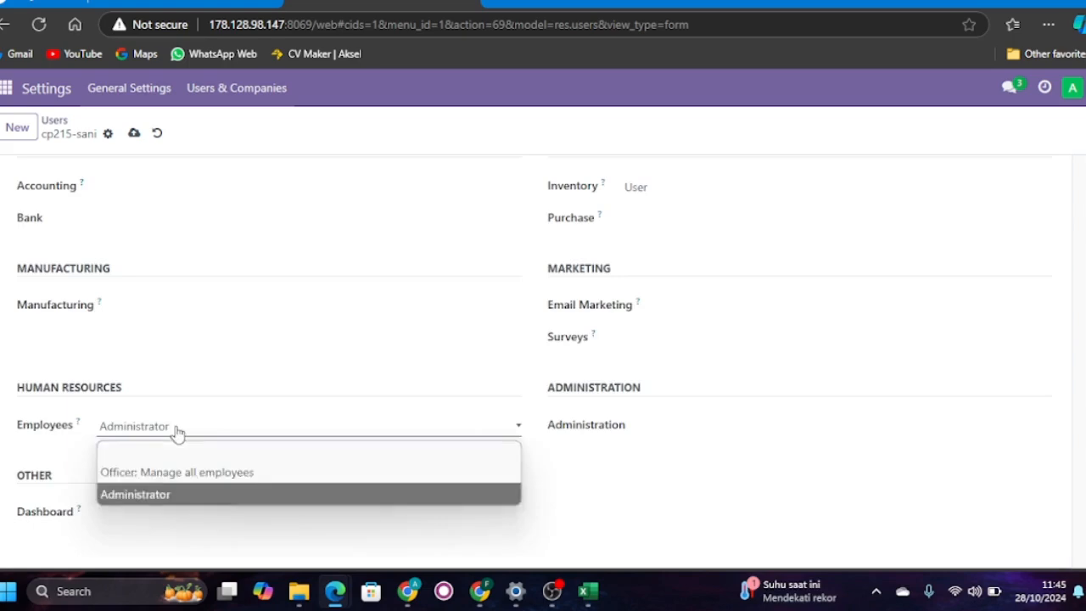
left_click(178, 450)
scroll(266, 337, "up", 4)
left_click(135, 134)
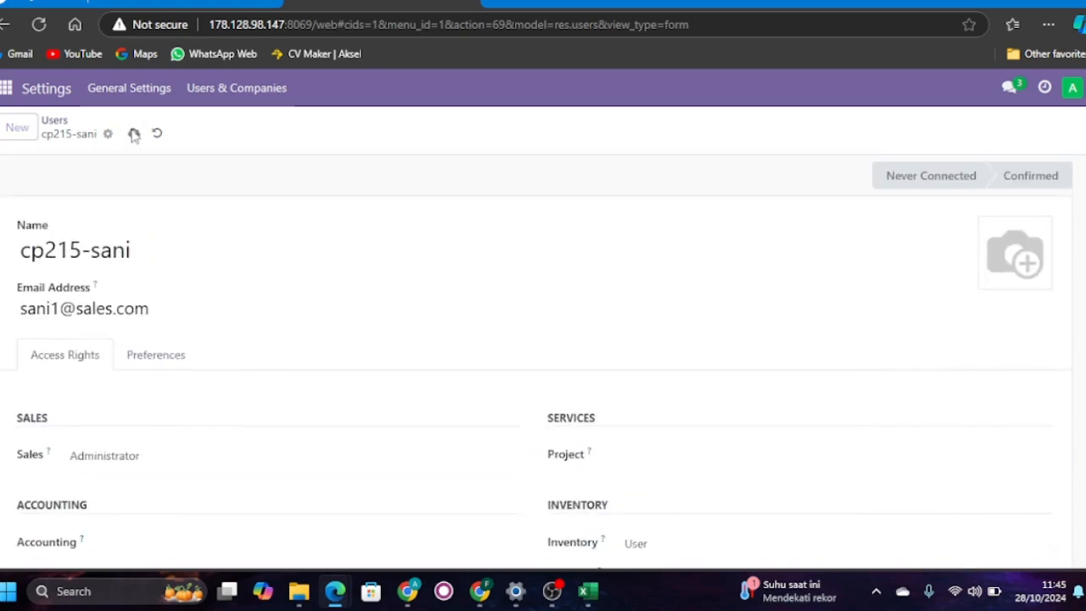
- Start a new user record and enter the manager's name and e-mail address
left_click(15, 129)
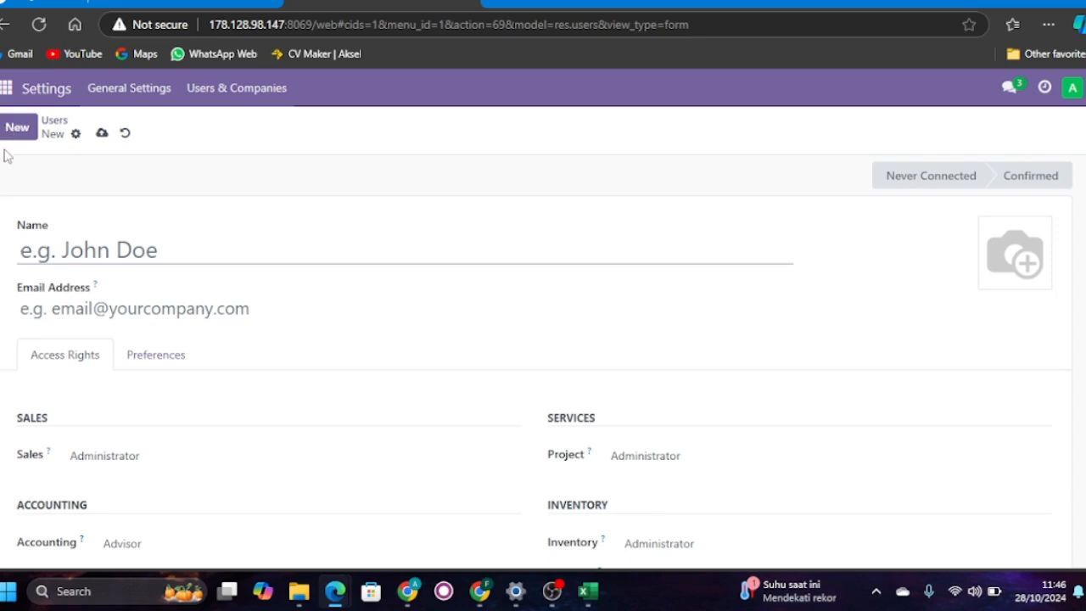
left_click(47, 266)
type("cp211-j")
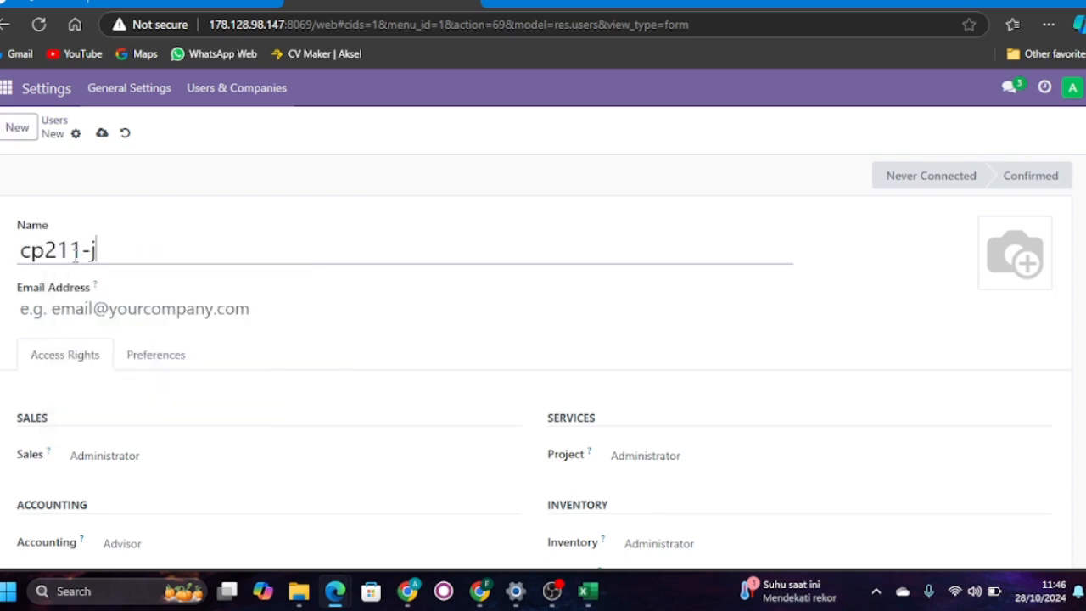
type("erome")
key("Tab")
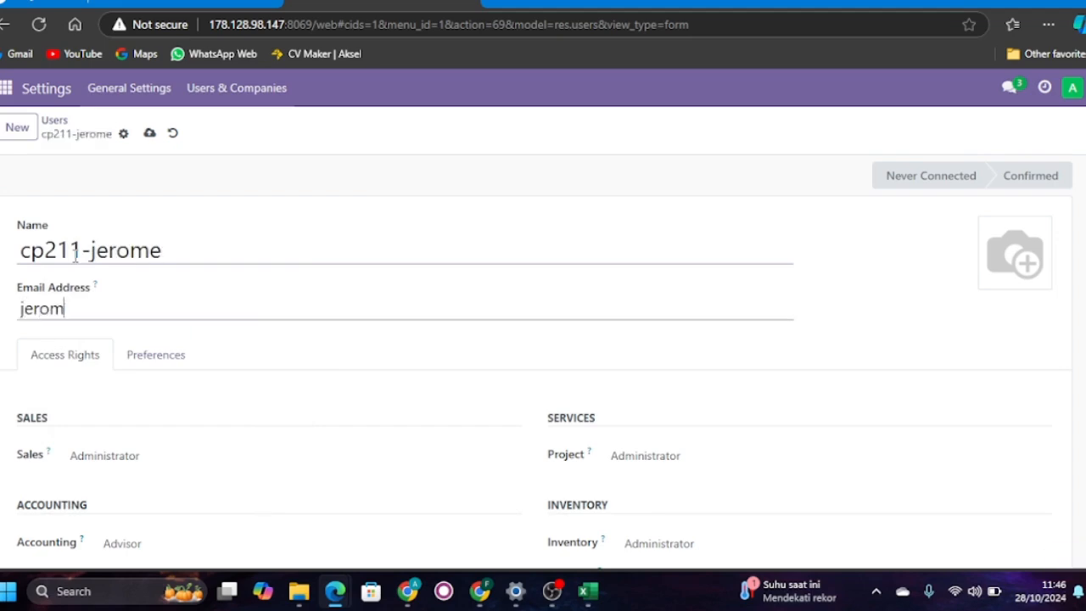
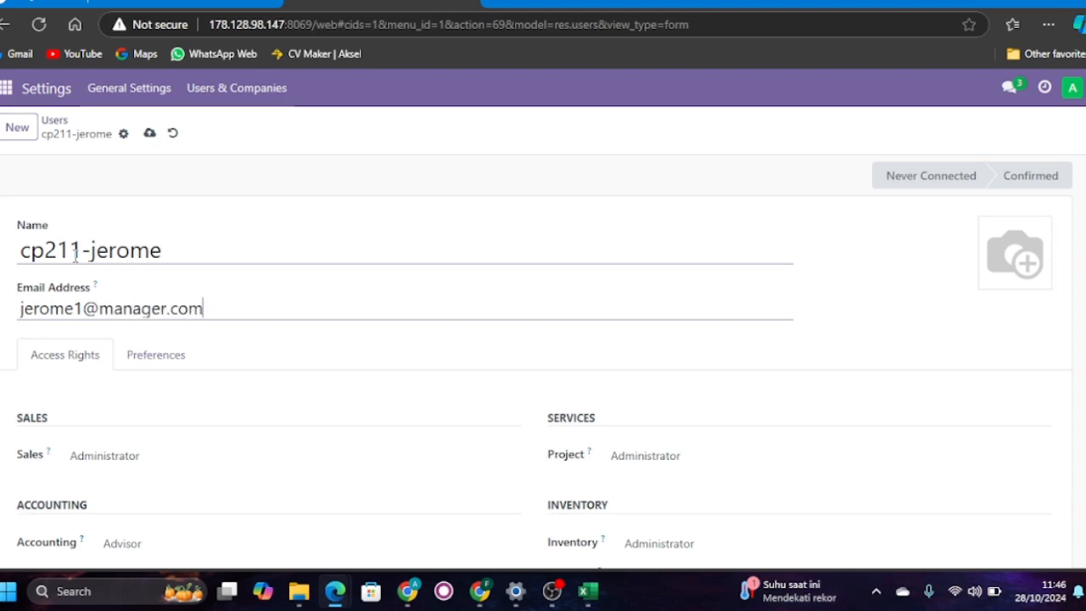
scroll(215, 407, "down", 2)
scroll(215, 433, "down", 1)
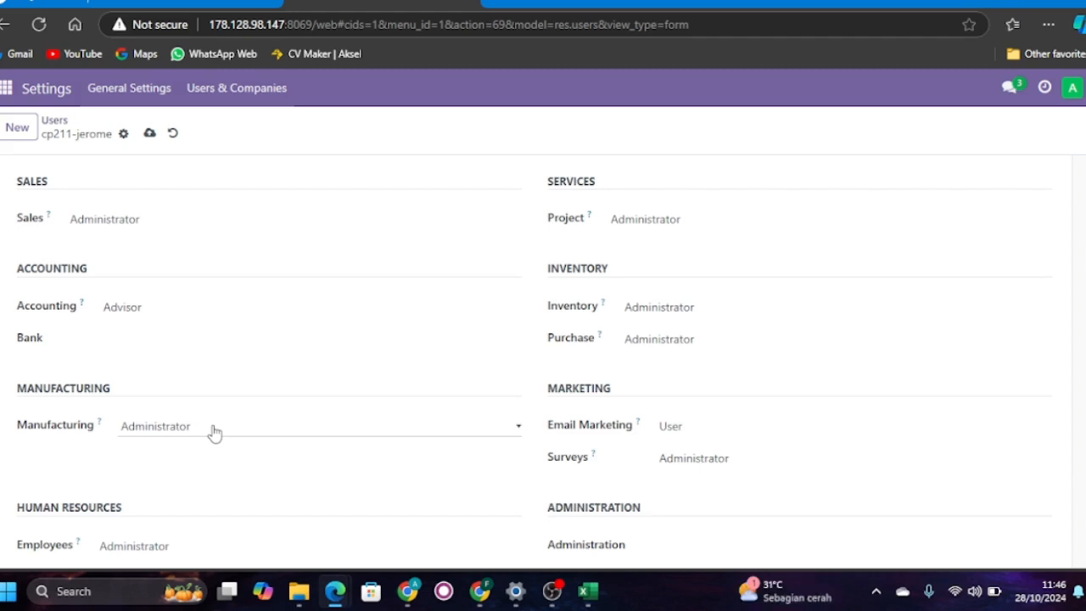
left_click(655, 309)
left_click(660, 357)
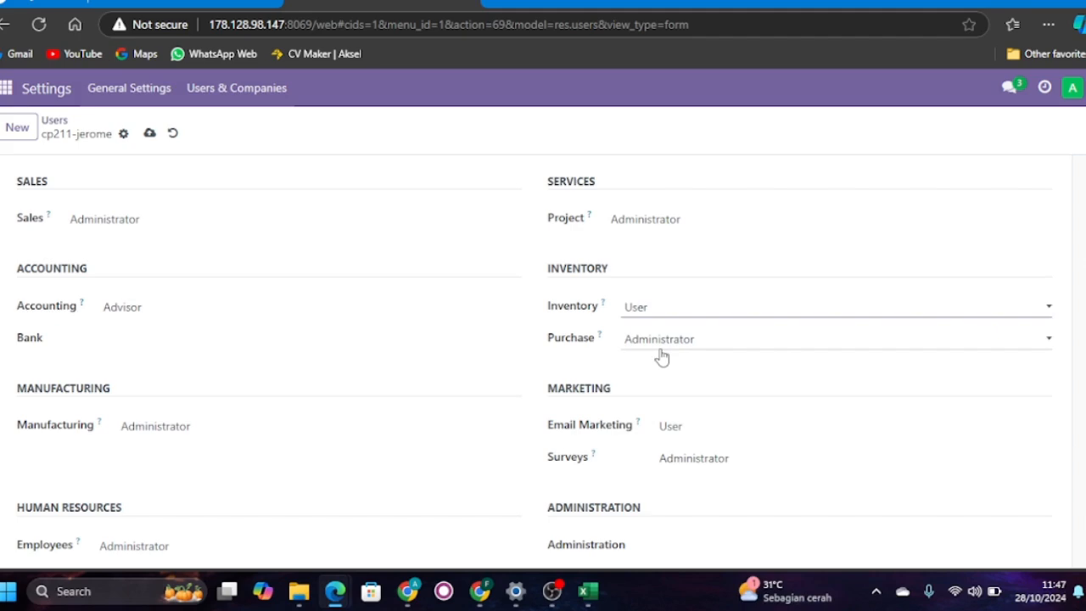
left_click(679, 313)
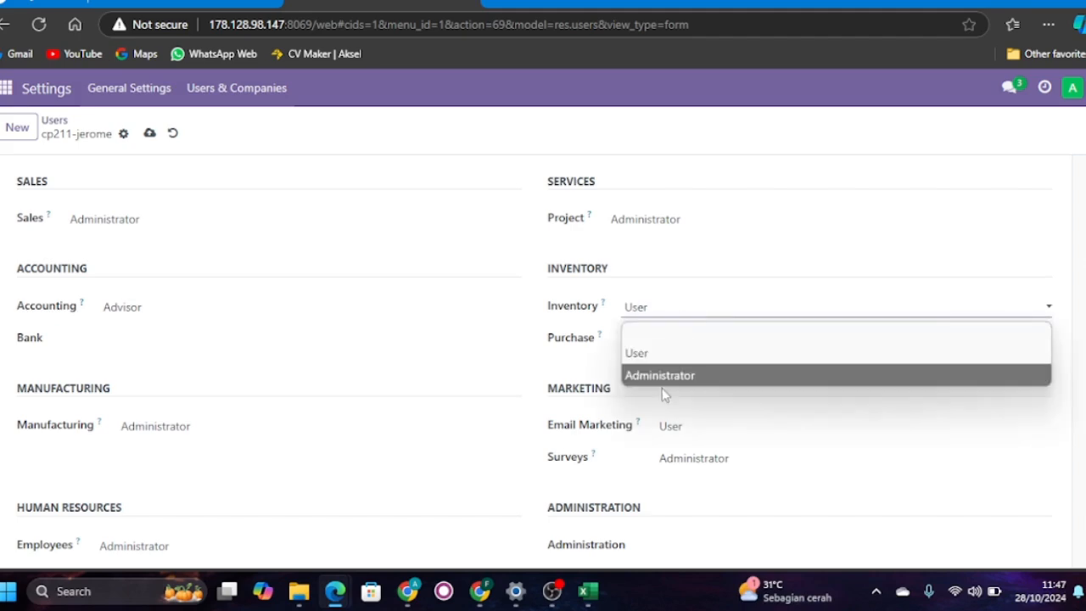
left_click(669, 384)
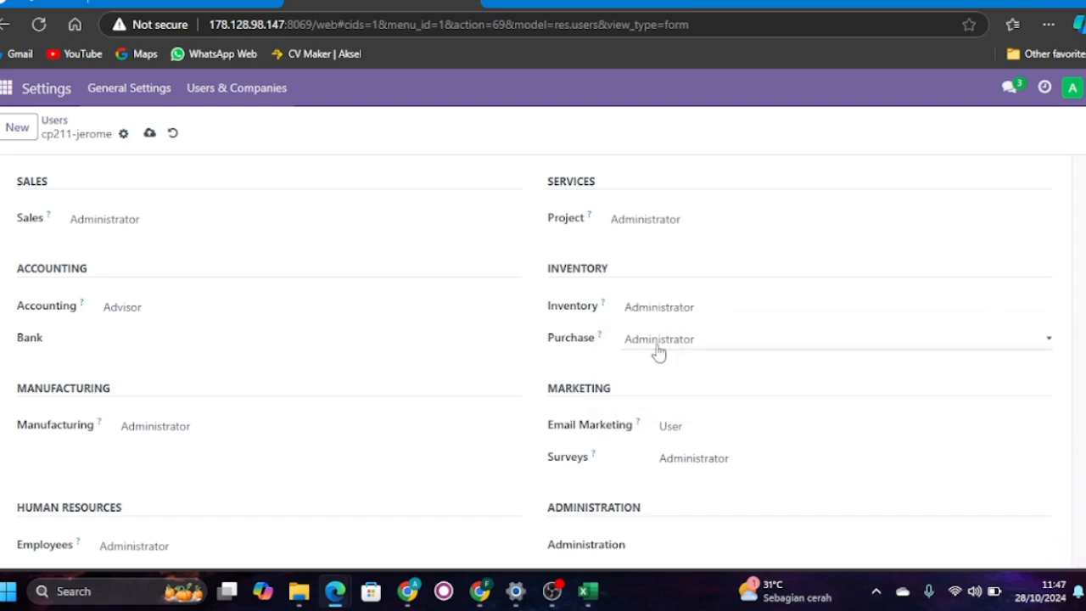
- Clear the manager user's Purchase and Project access rights
left_click(656, 345)
left_click(658, 367)
left_click(645, 234)
left_click(645, 247)
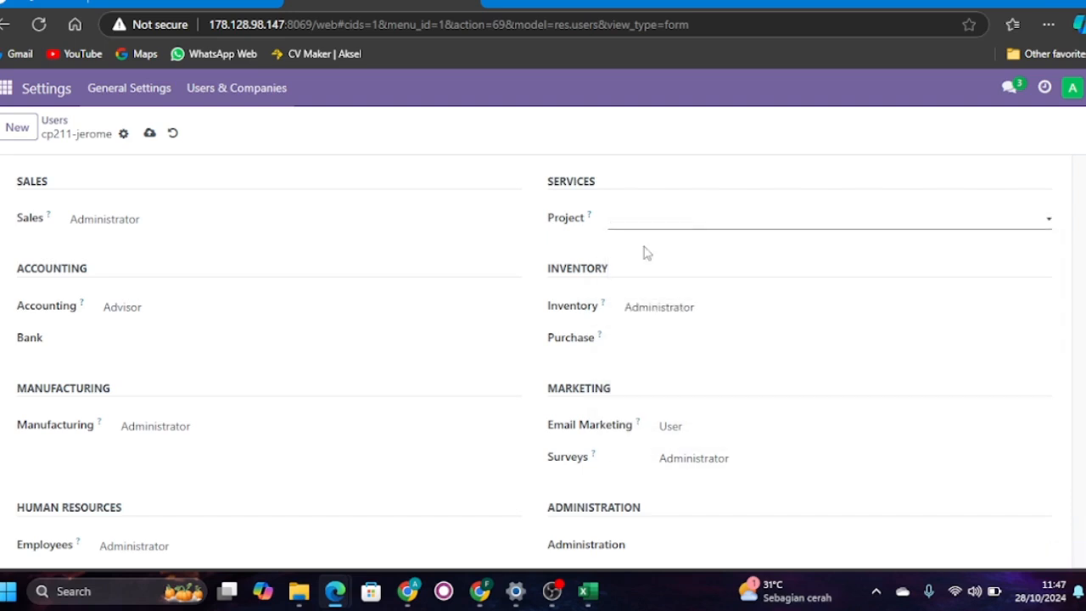
- Set the manager user's Sales access right to User: All Documents and save the user
left_click(212, 221)
left_click(187, 287)
scroll(405, 344, "down", 2)
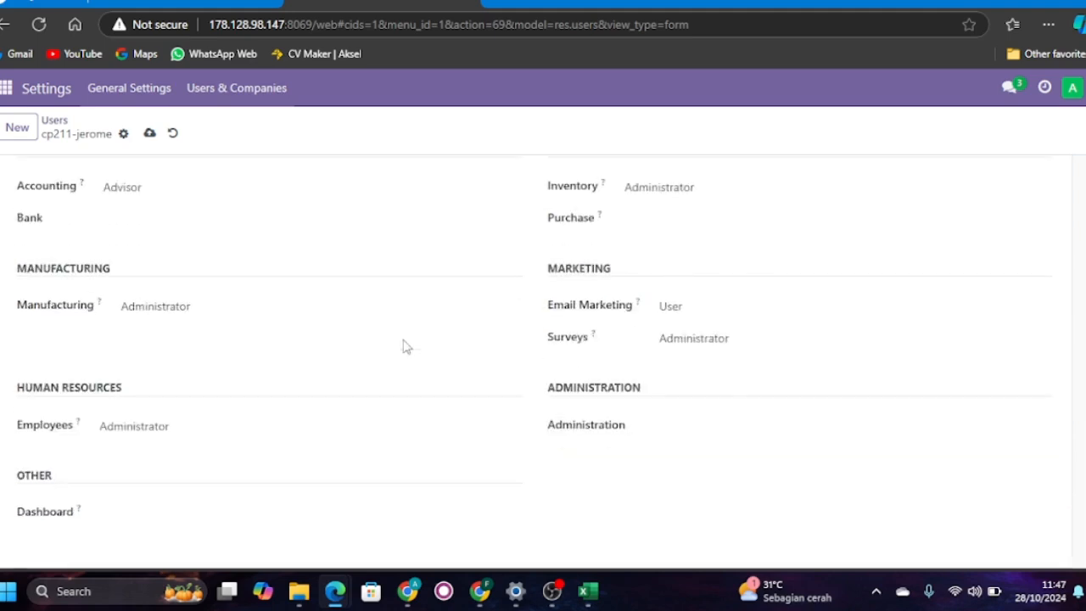
scroll(405, 345, "up", 5)
left_click(149, 134)
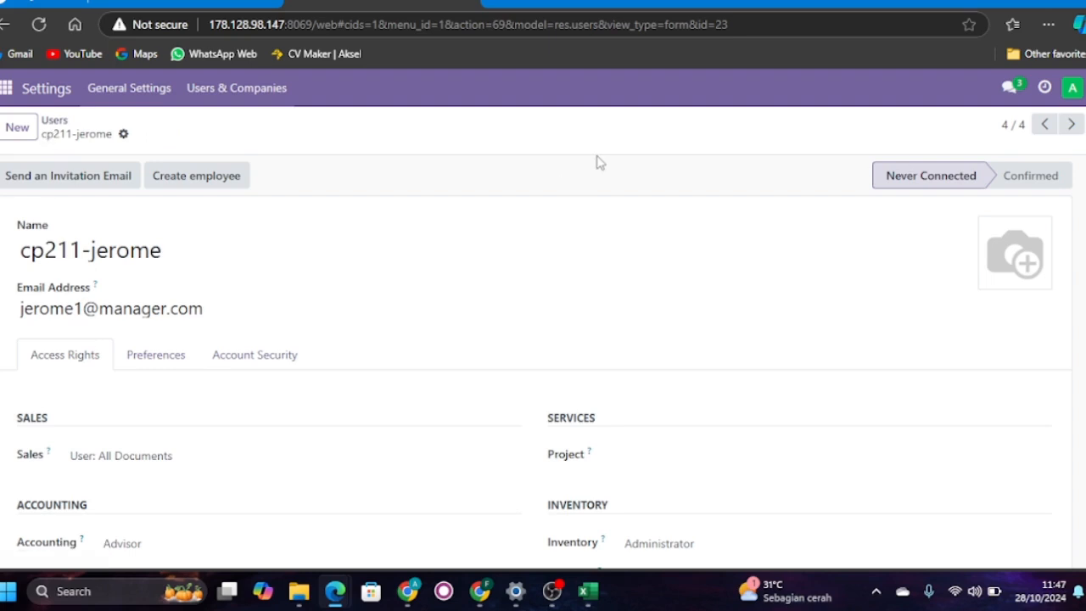
- Open the list of all users and review the newly created accounts
left_click(209, 87)
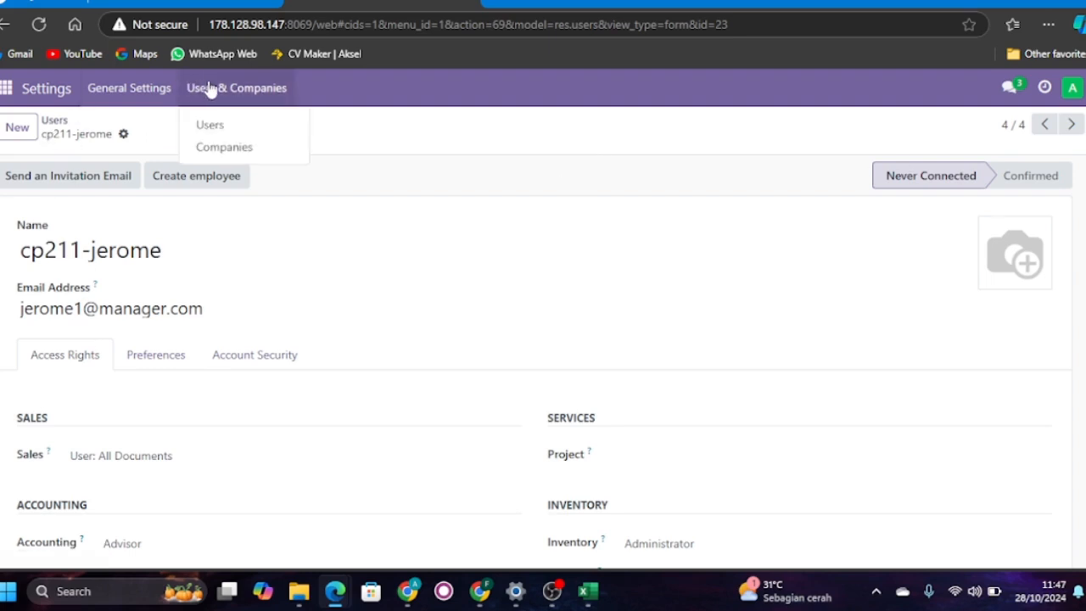
left_click(206, 119)
scroll(335, 280, "down", 2)
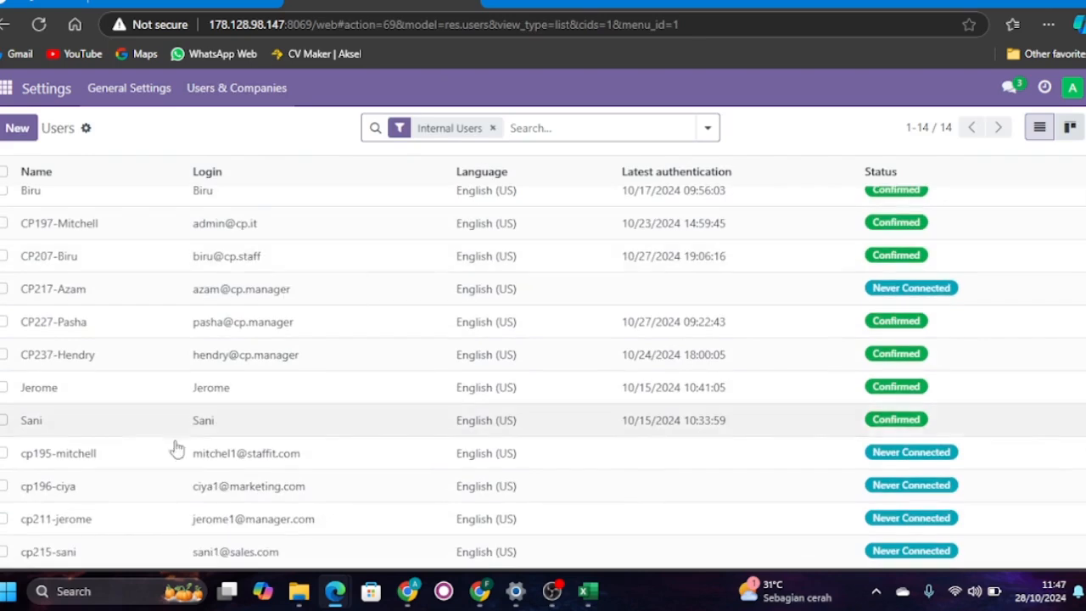
scroll(182, 492, "up", 3)
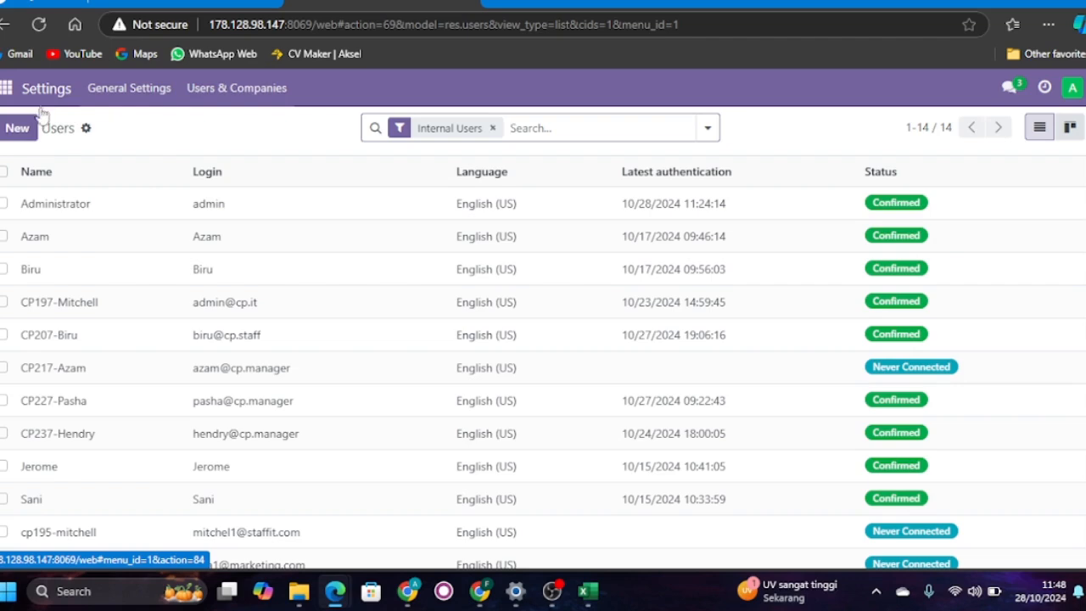
- Search the general settings for "lead" and enable Security Lead Time for Sales under Inventory's Advanced Scheduling
left_click(6, 90)
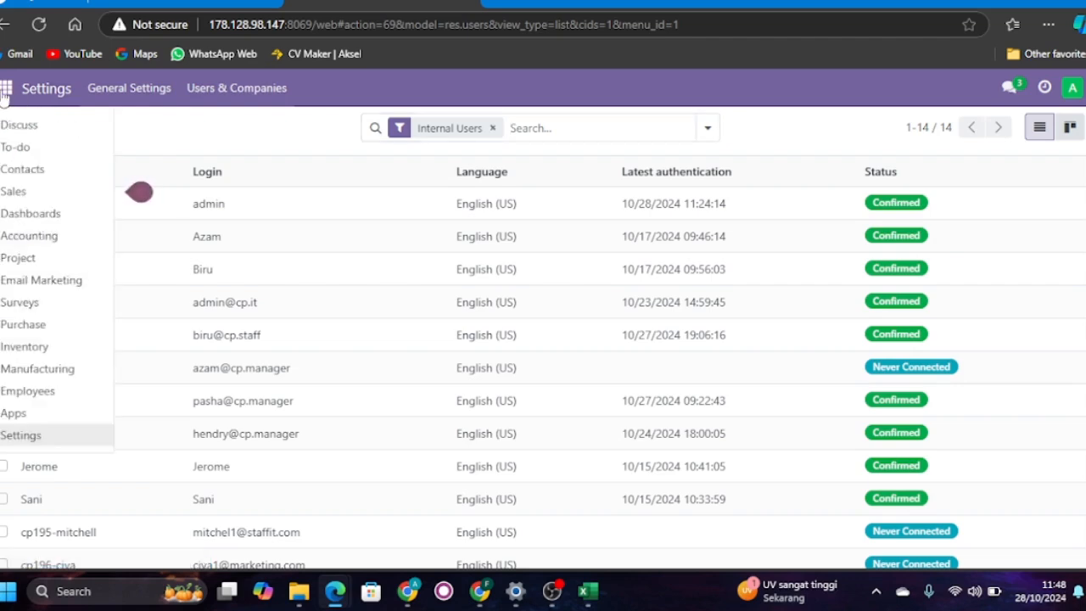
left_click(26, 436)
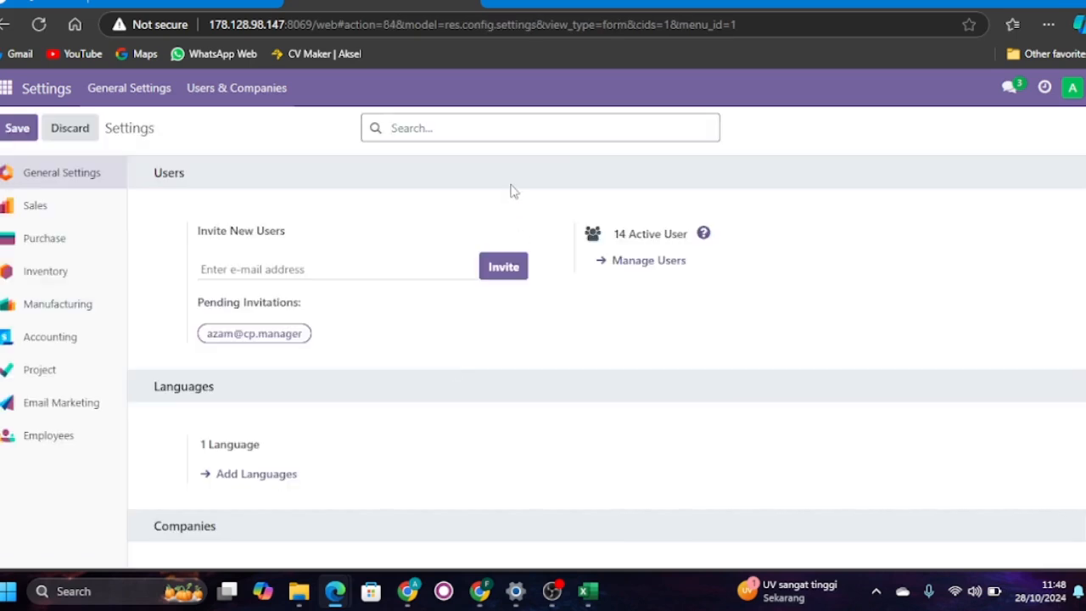
left_click(471, 127)
type("lead")
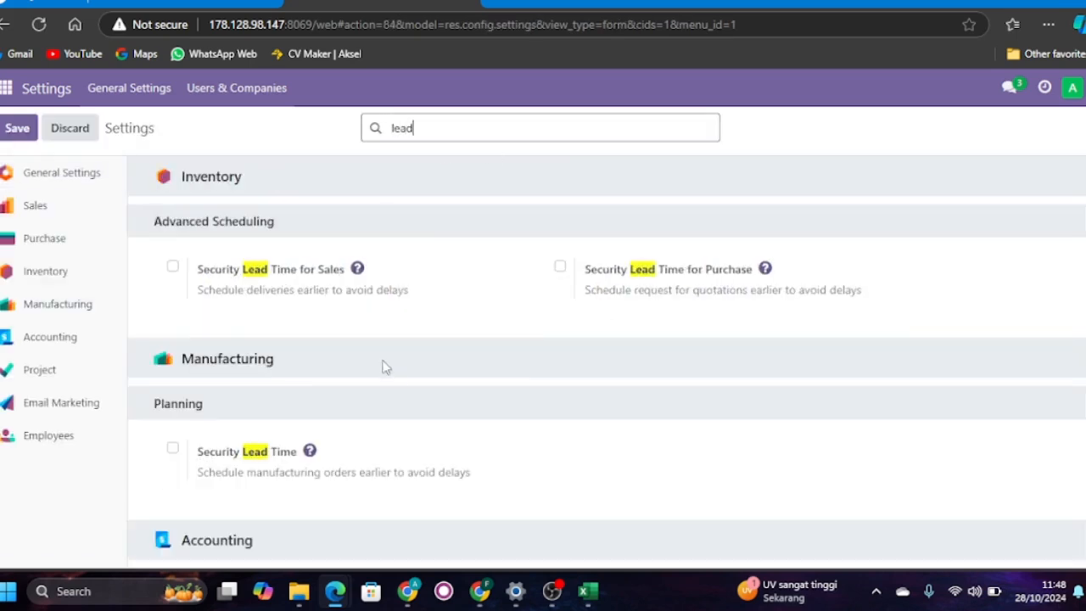
scroll(286, 335, "down", 2)
scroll(288, 330, "up", 2)
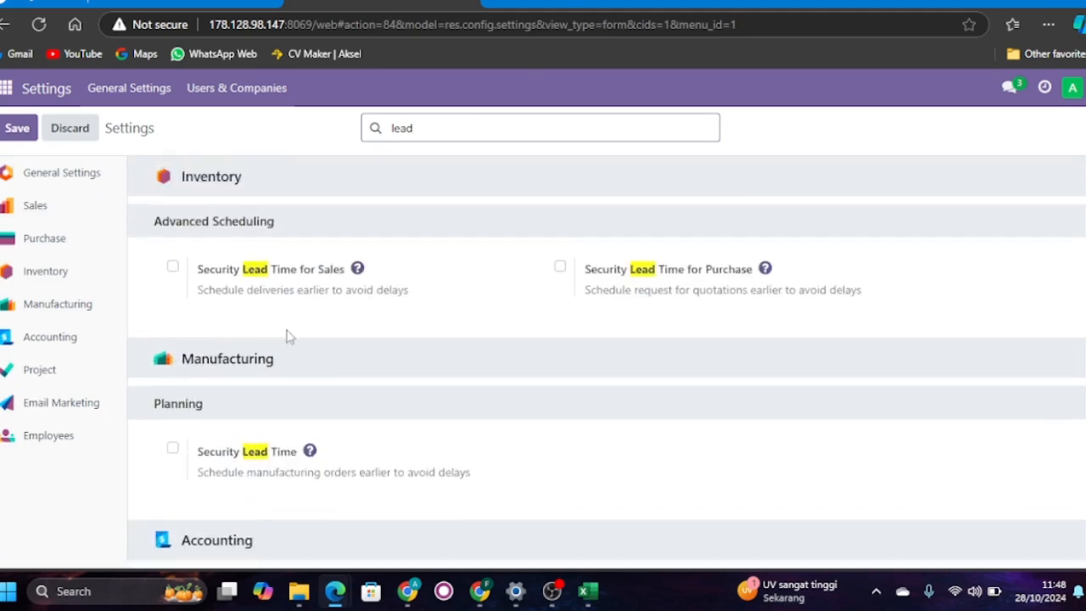
left_click(173, 268)
- Search the settings for "price" and check the Pricelists option under Sales pricing
left_click(447, 129)
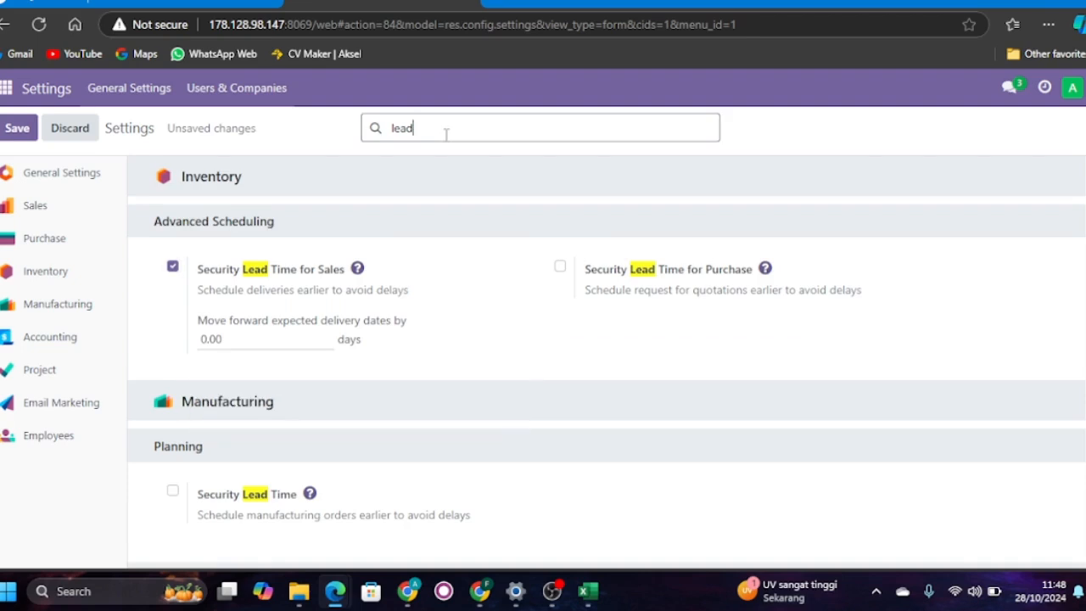
key("BackSpace")
key("BackSpace")
key("BackSpace")
key("BackSpace")
type("price")
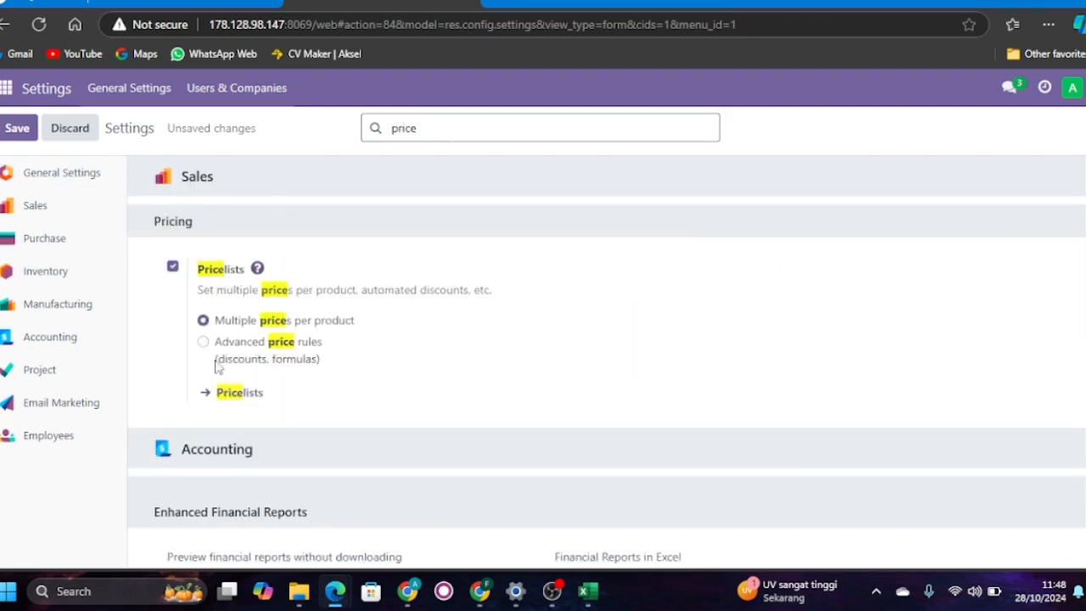
scroll(230, 330, "down", 1)
scroll(229, 331, "up", 1)
- Search the settings for "margin" and check the Margins option under Sales pricing
key("BackSpace")
key("BackSpace")
key("BackSpace")
key("BackSpace")
key("BackSpace")
type("margin")
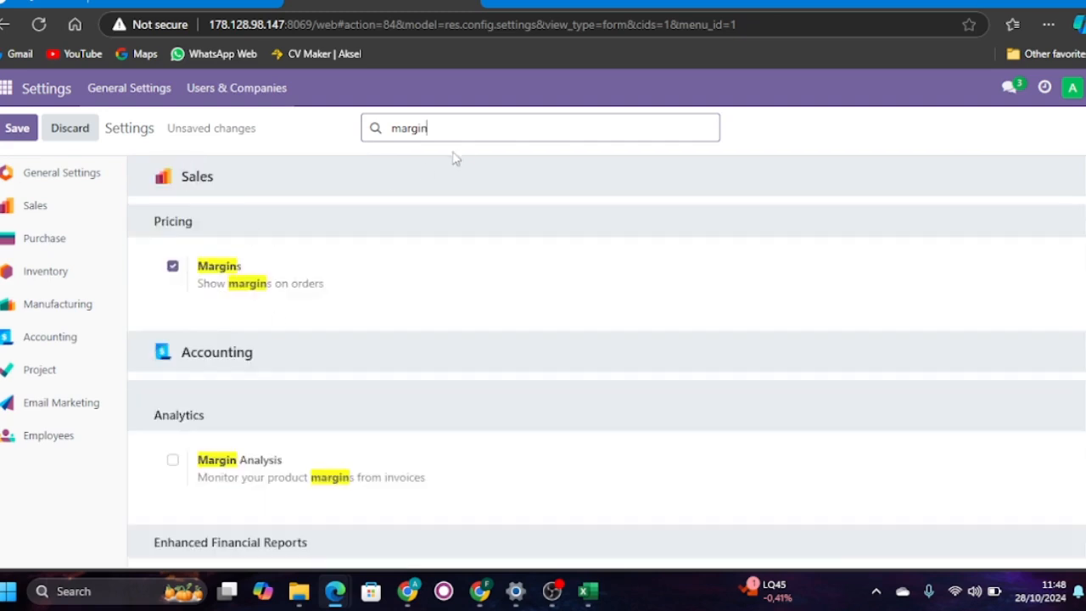
- Search the settings for "deliv" to check the Delivery Methods option, and save the settings
left_click_drag(463, 129, 346, 127)
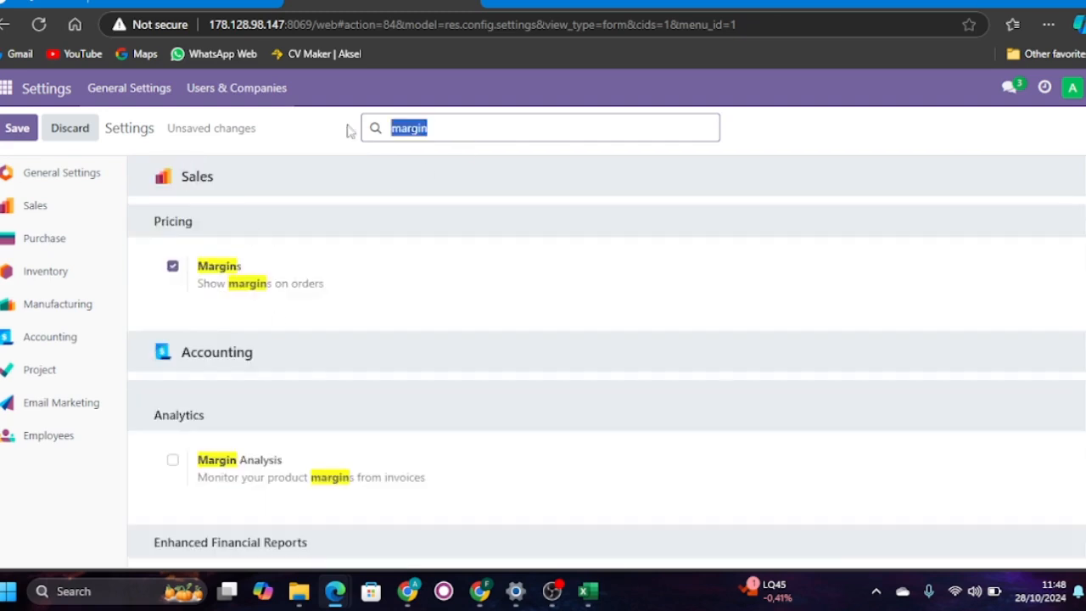
key("BackSpace")
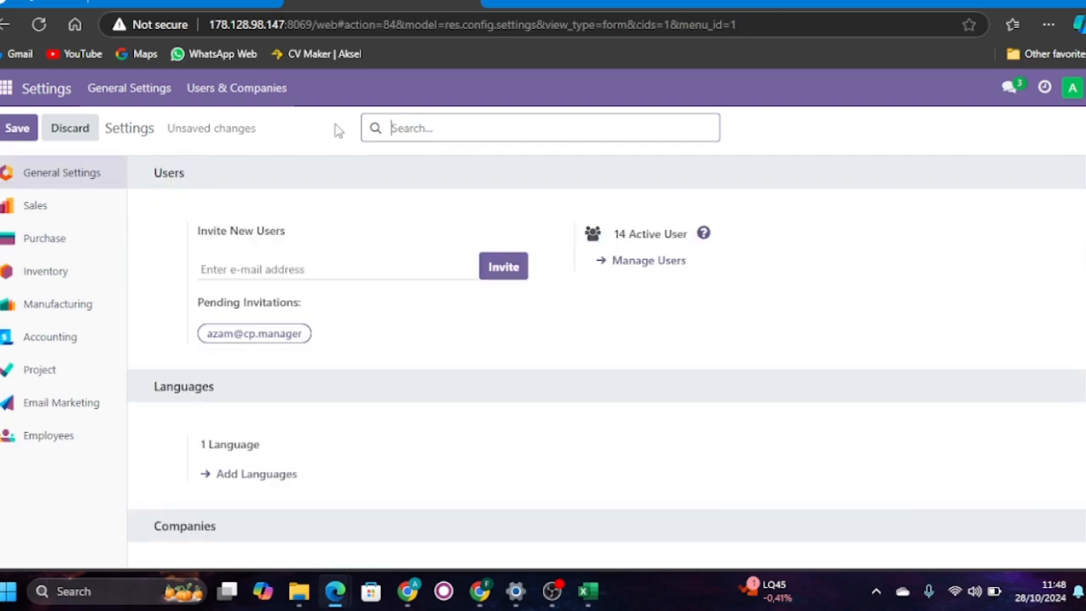
type("deliv")
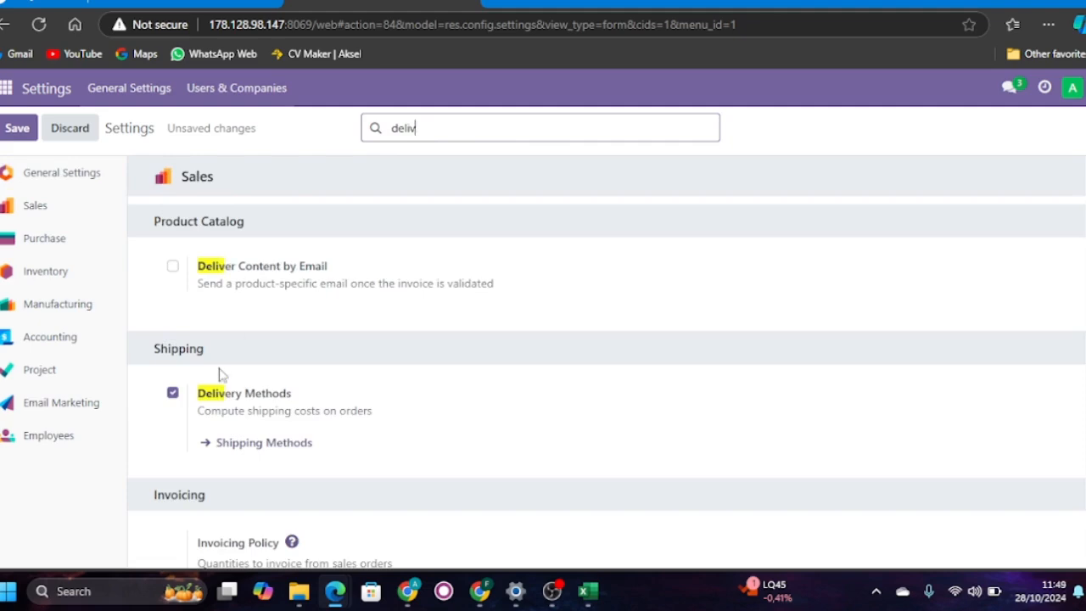
left_click(14, 131)
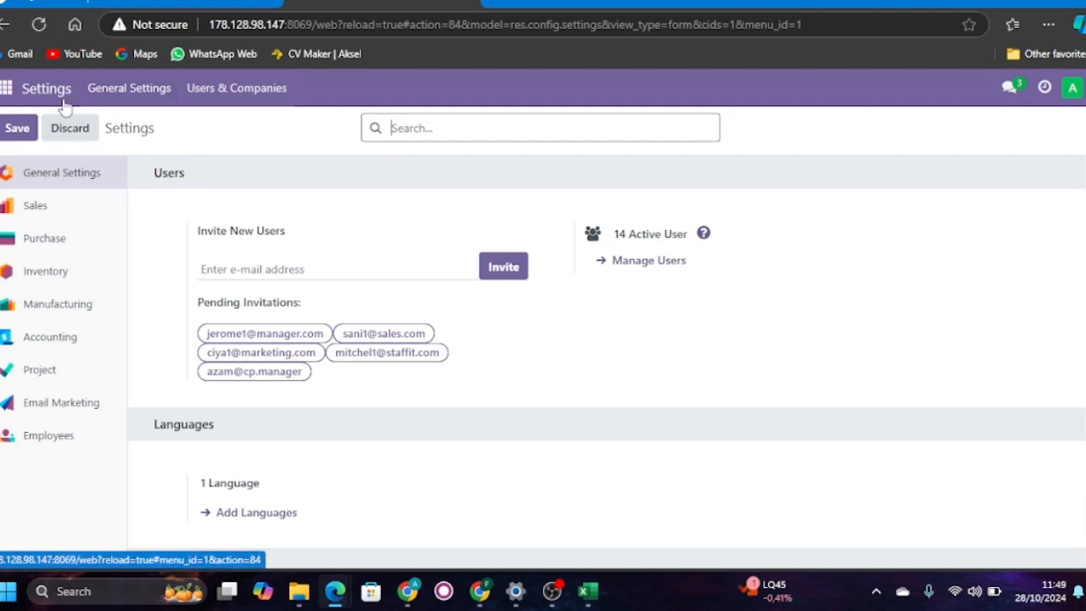
- Create a Discuss channel named "kelompok 4 skenario sales"
left_click(11, 88)
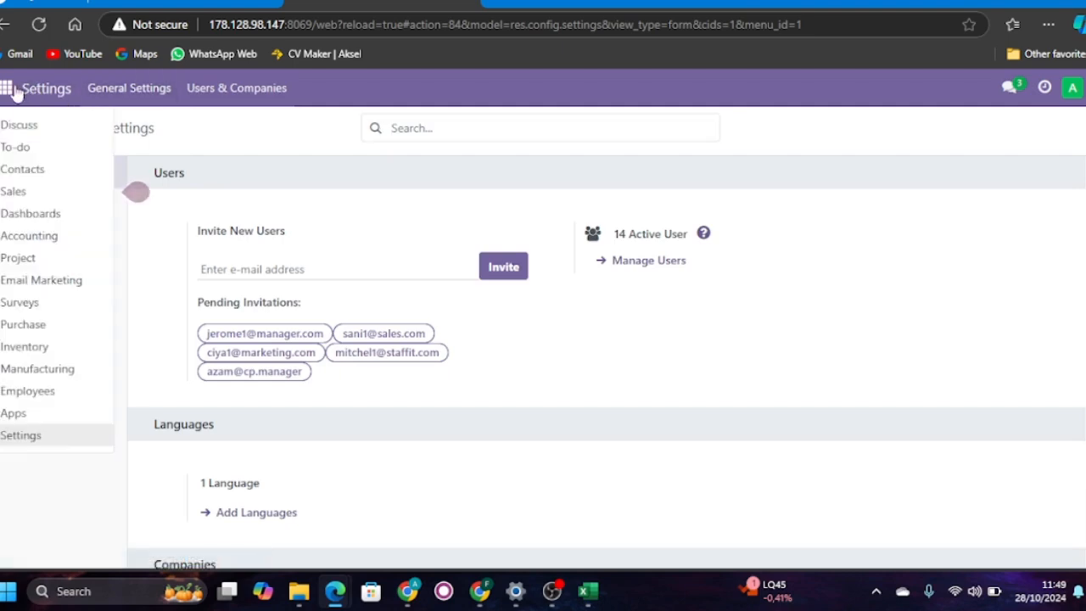
left_click(14, 124)
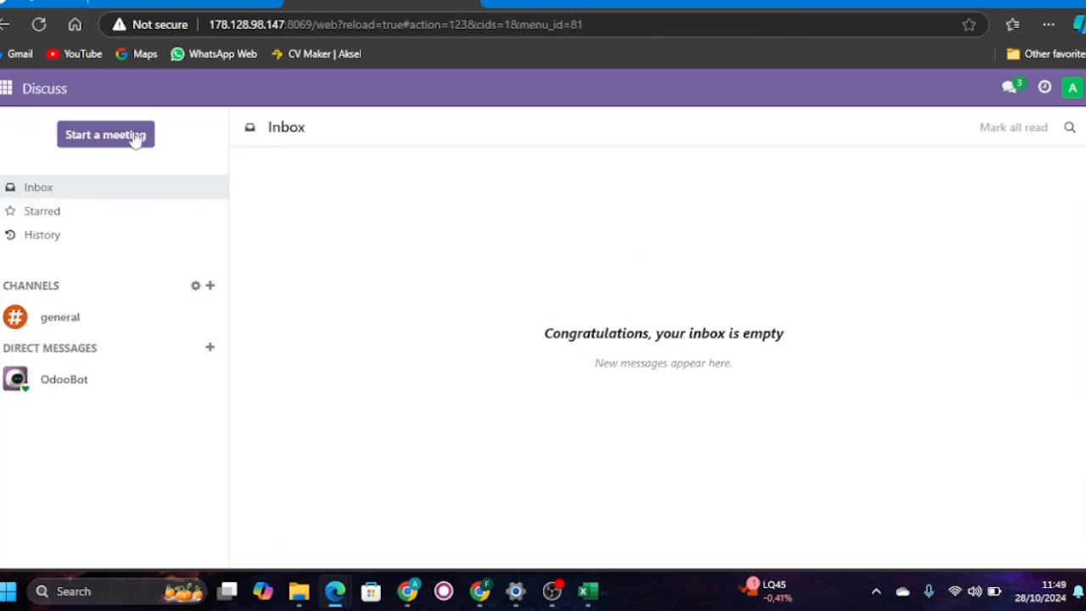
left_click(210, 287)
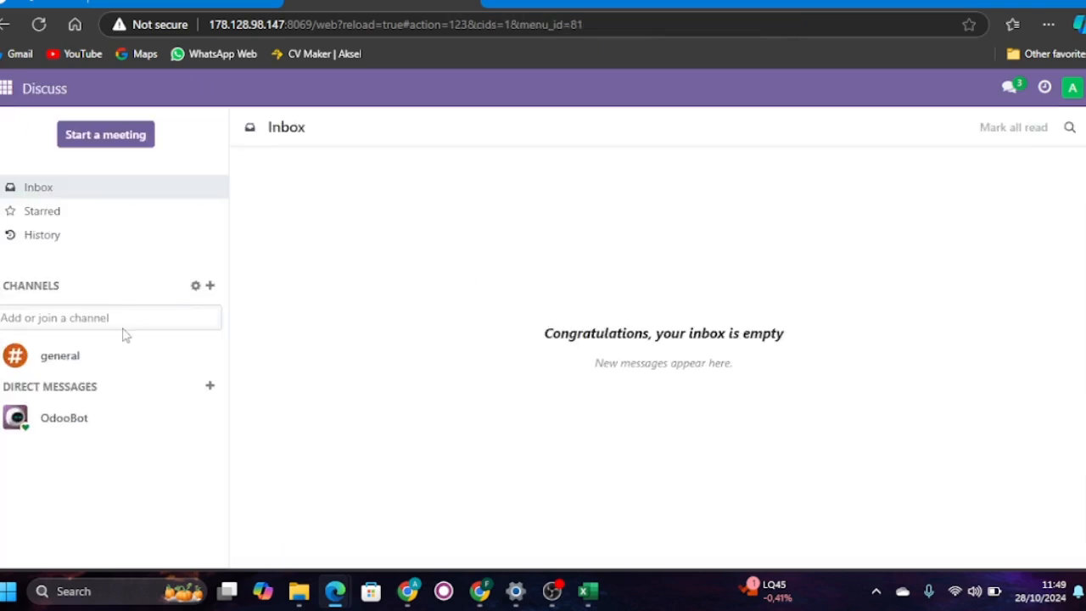
type("kelompoj")
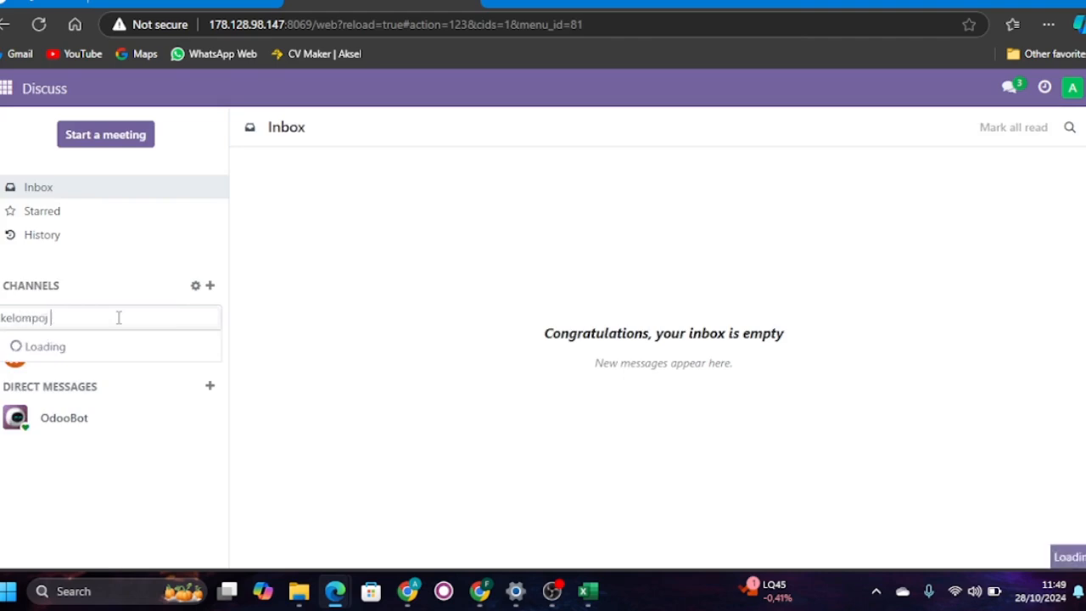
key("BackSpace")
type("k 4 ")
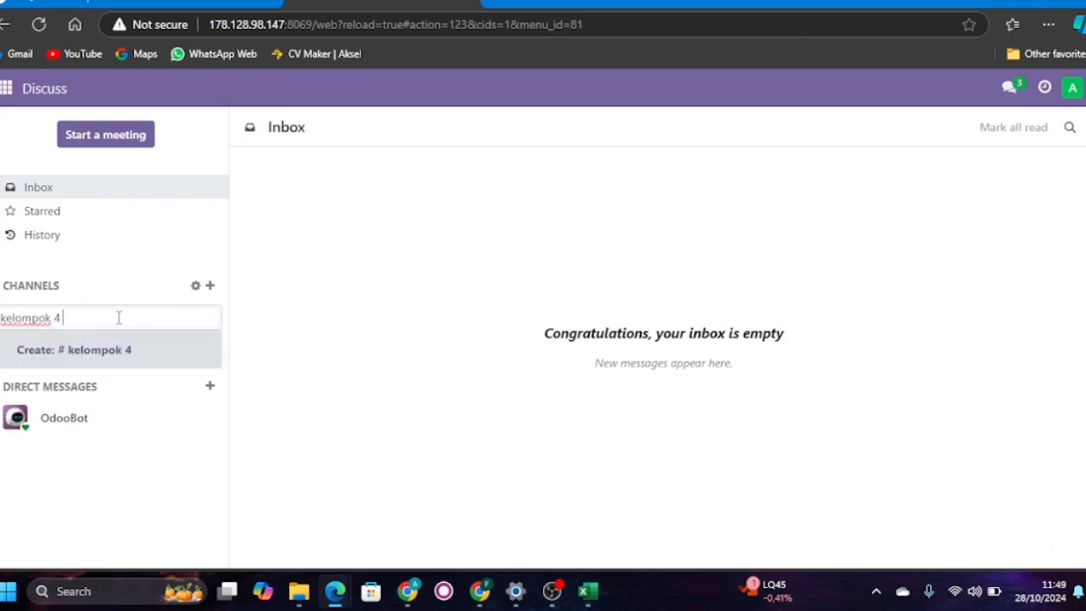
type("skenario")
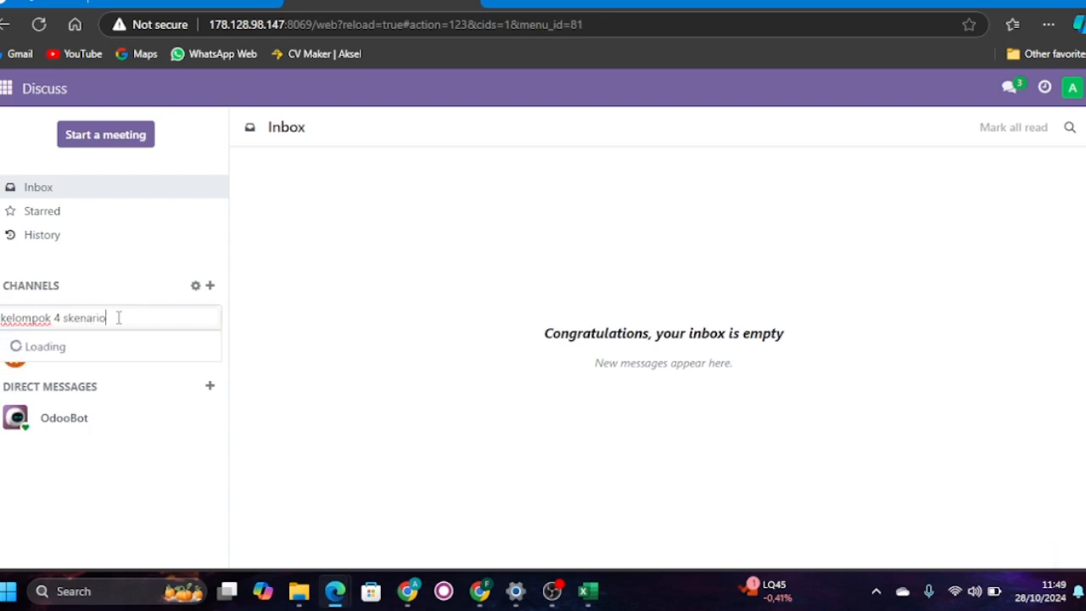
type(" sales")
key("Return")
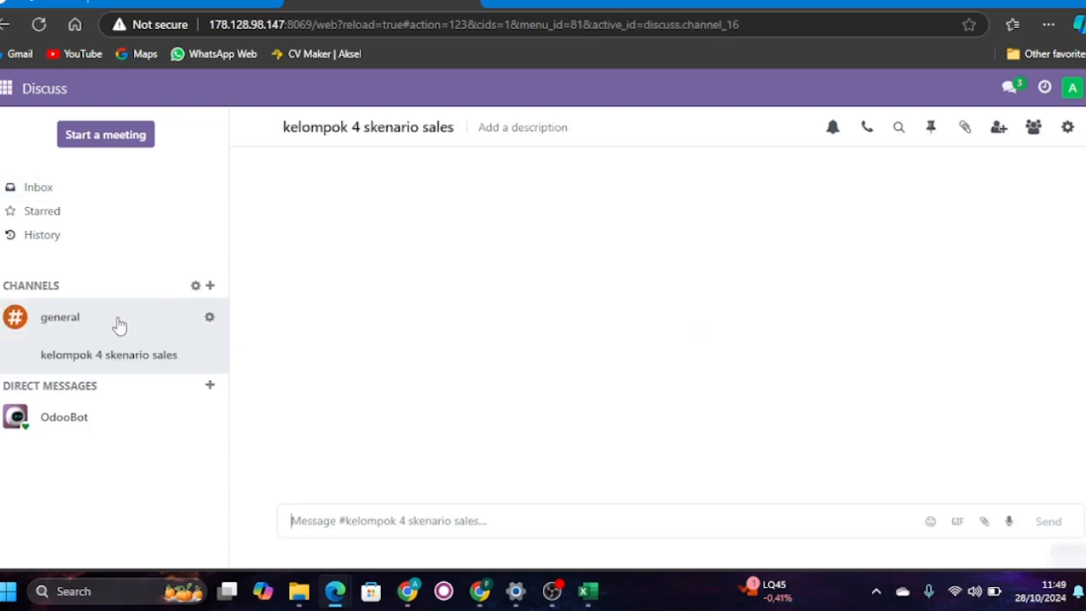
- Open the channel's invitation list and select the newly created sales and manager users
left_click(999, 128)
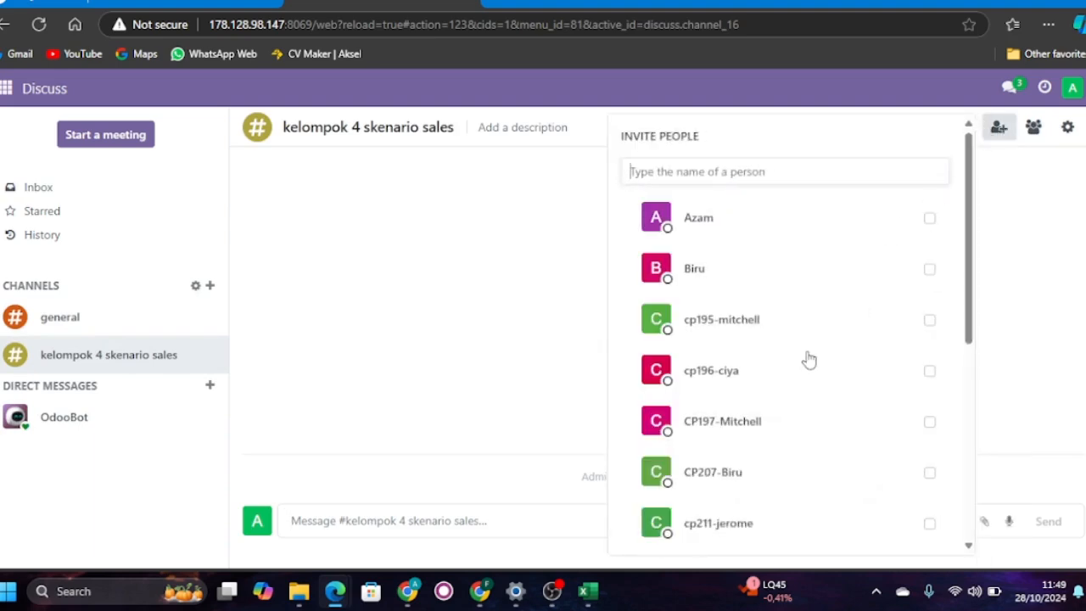
scroll(807, 359, "down", 1)
scroll(776, 274, "up", 1)
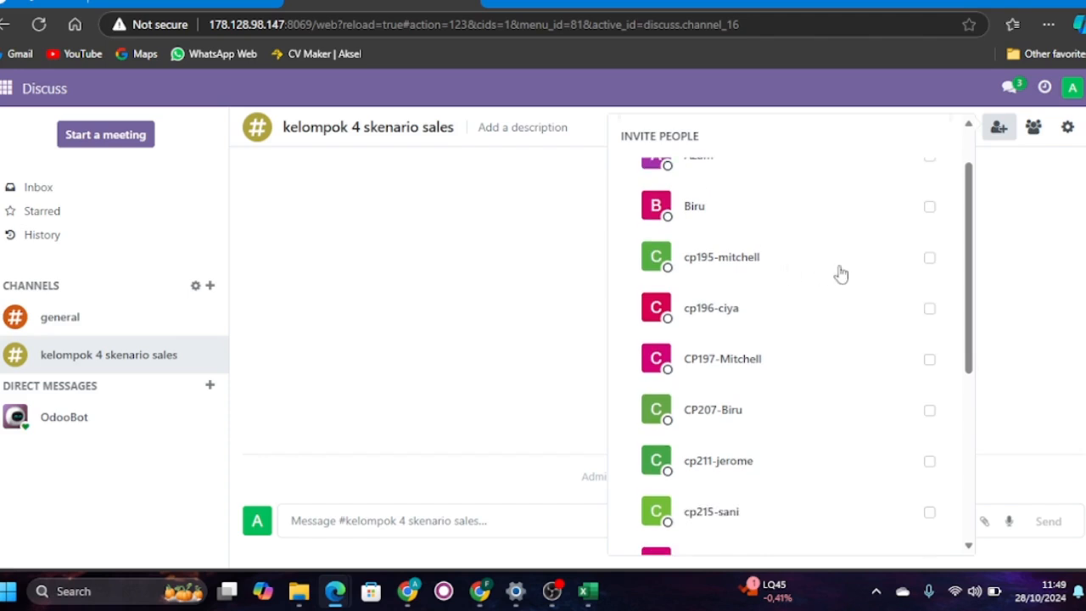
left_click(930, 258)
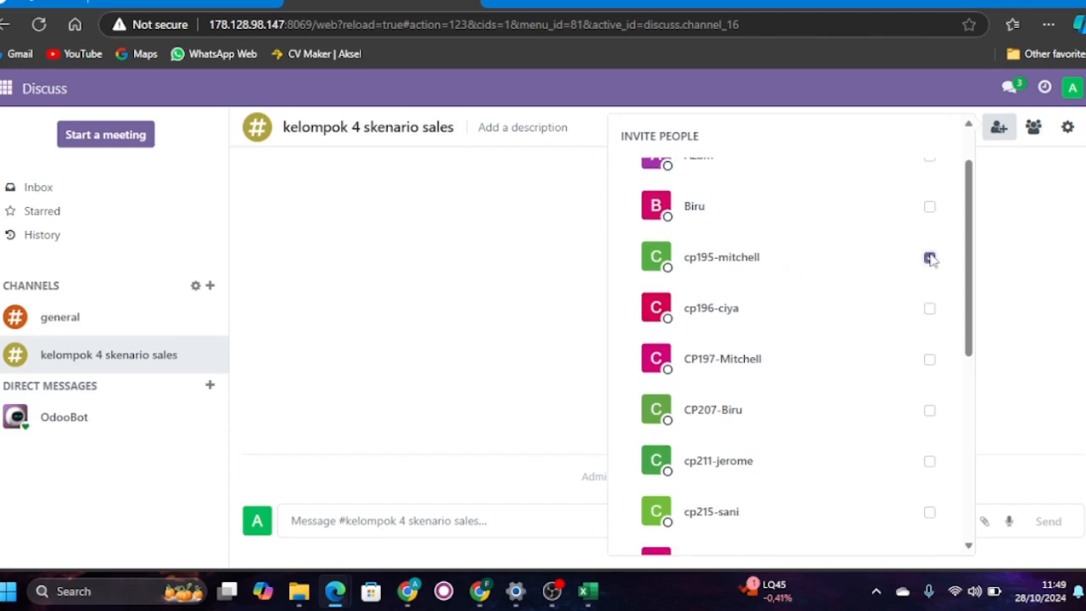
left_click(930, 311)
left_click(930, 309)
scroll(878, 338, "down", 2)
left_click(929, 376)
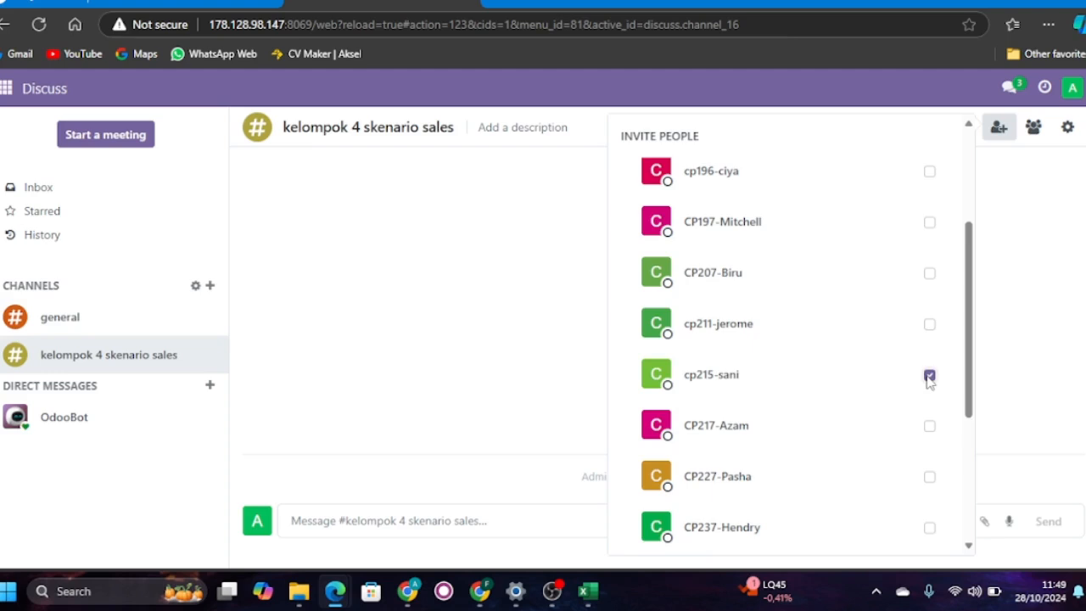
scroll(841, 381, "down", 1)
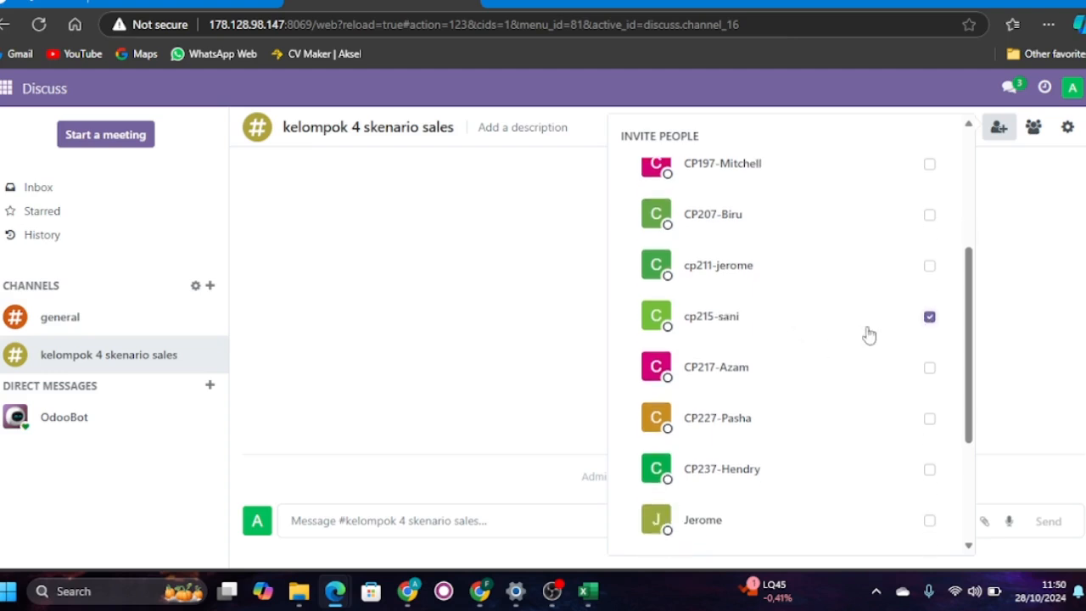
left_click(929, 266)
- Add the newly created marketing user to the selection and invite the selected users to the channel
scroll(857, 362, "down", 1)
scroll(857, 362, "down", 2)
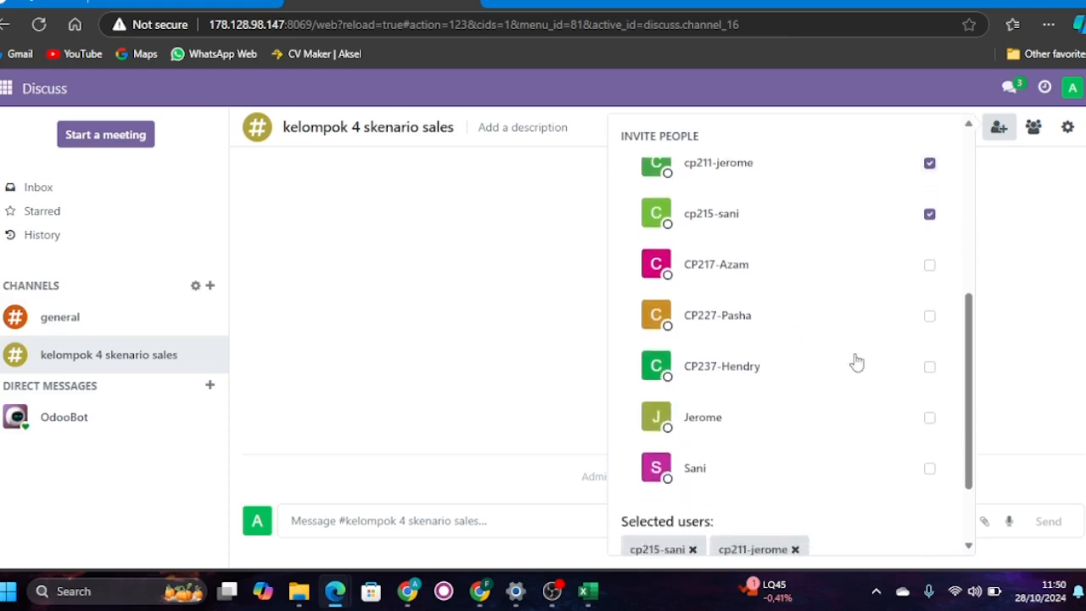
scroll(857, 363, "up", 3)
scroll(856, 363, "up", 2)
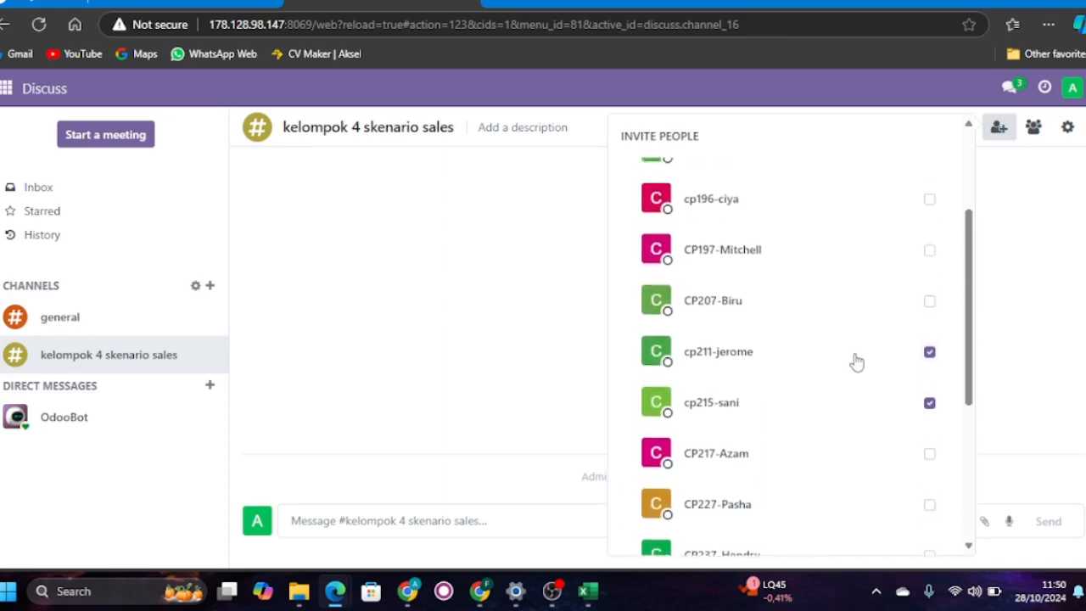
left_click(930, 208)
scroll(812, 387, "down", 3)
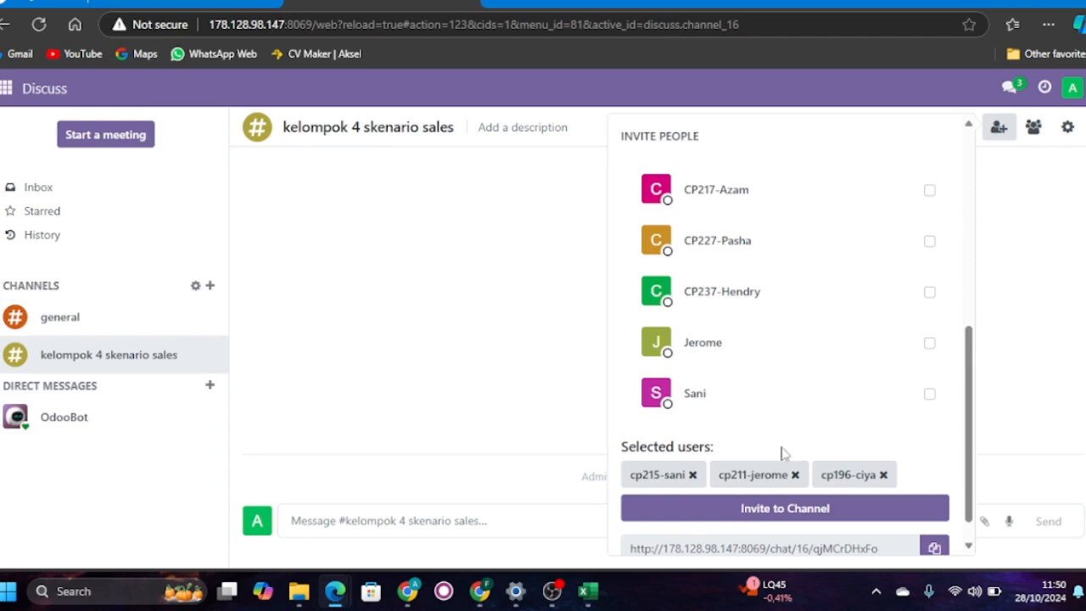
left_click(772, 510)
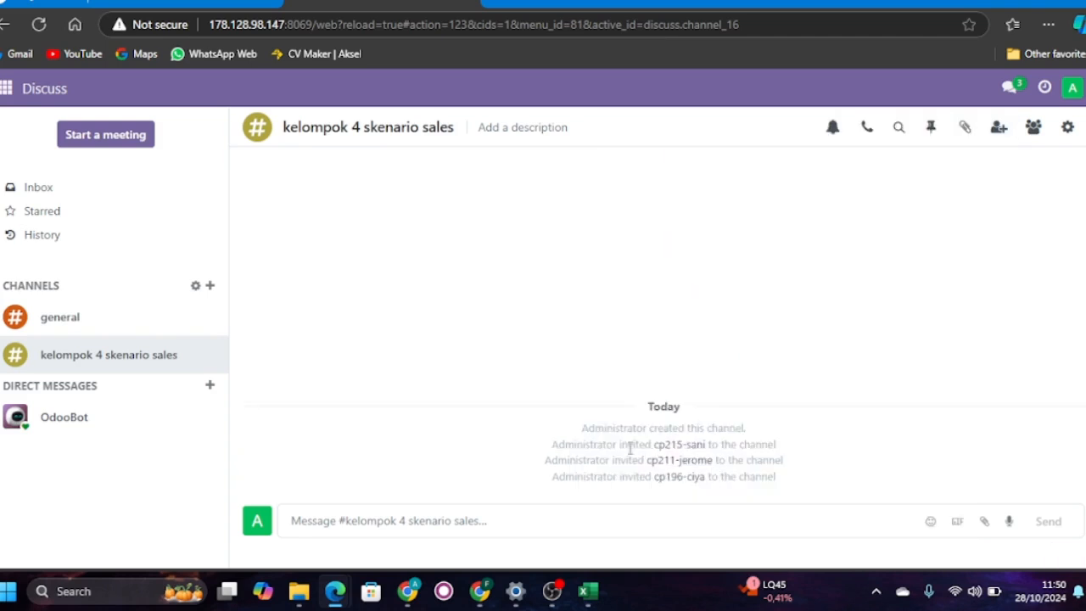
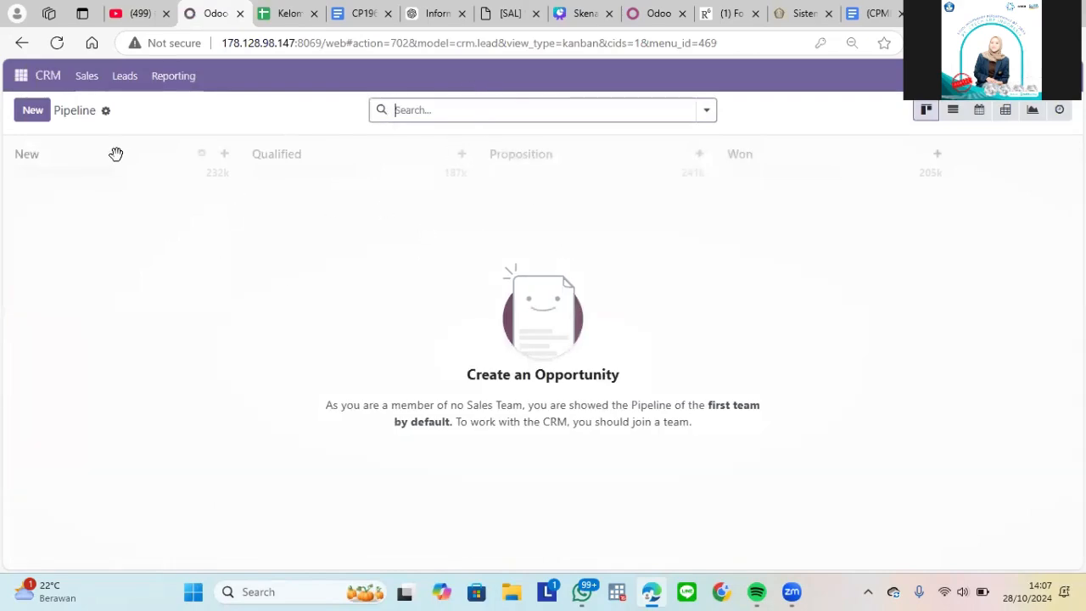
- Start a new CRM lead and bring up the Lead data table on page 9 of the scenario PDF
left_click(128, 79)
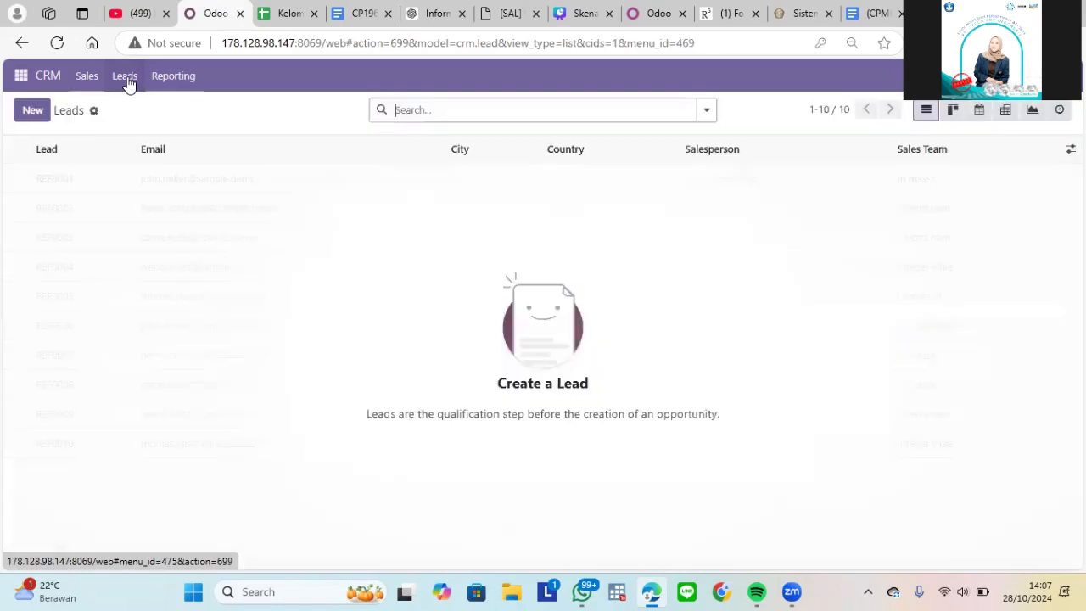
left_click(34, 111)
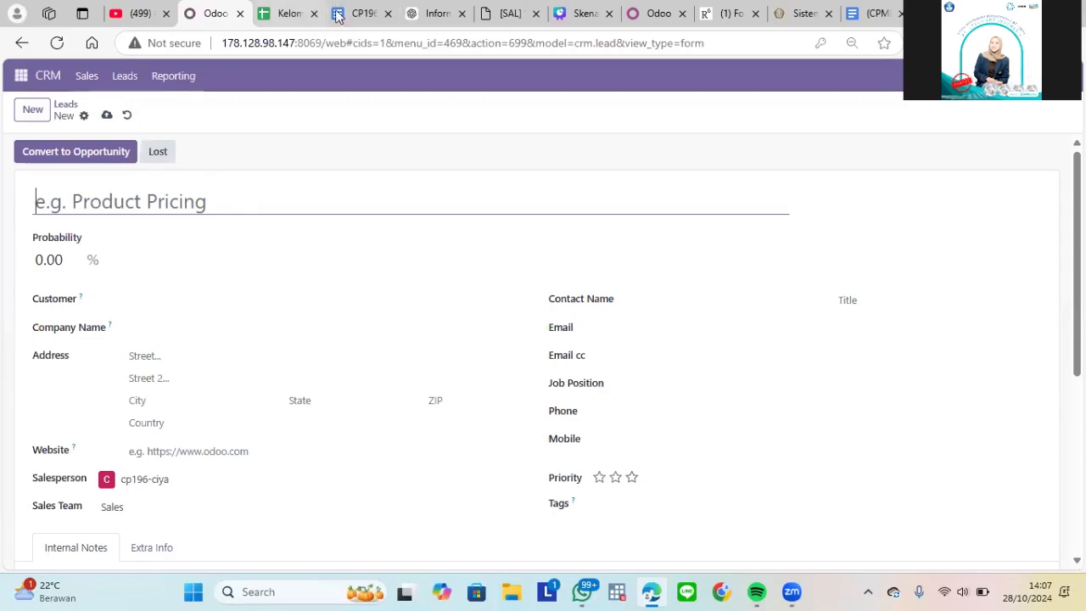
left_click_drag(504, 9, 291, 10)
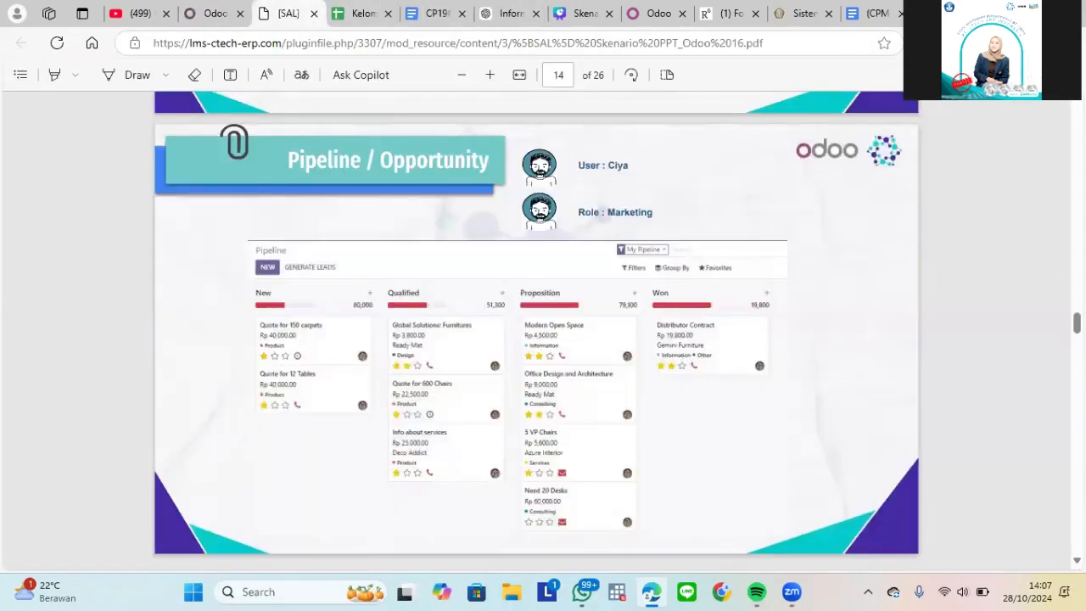
left_click_drag(1077, 322, 1077, 233)
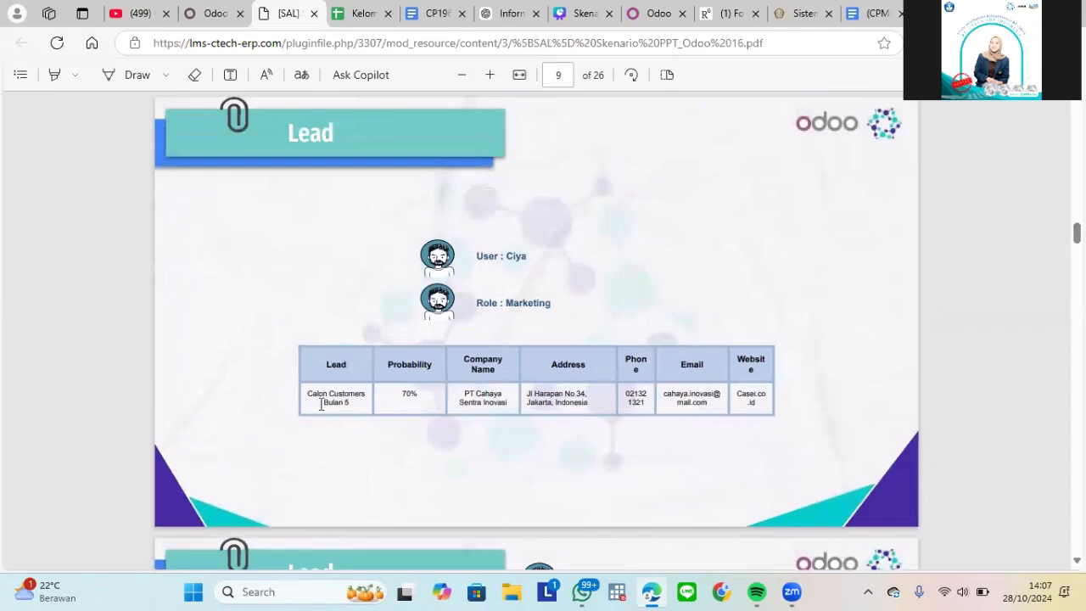
- Copy the lead title "Calon Customers Bulan 5" from the scenario table into the new lead, without the trailing line break
left_click_drag(309, 393, 349, 404)
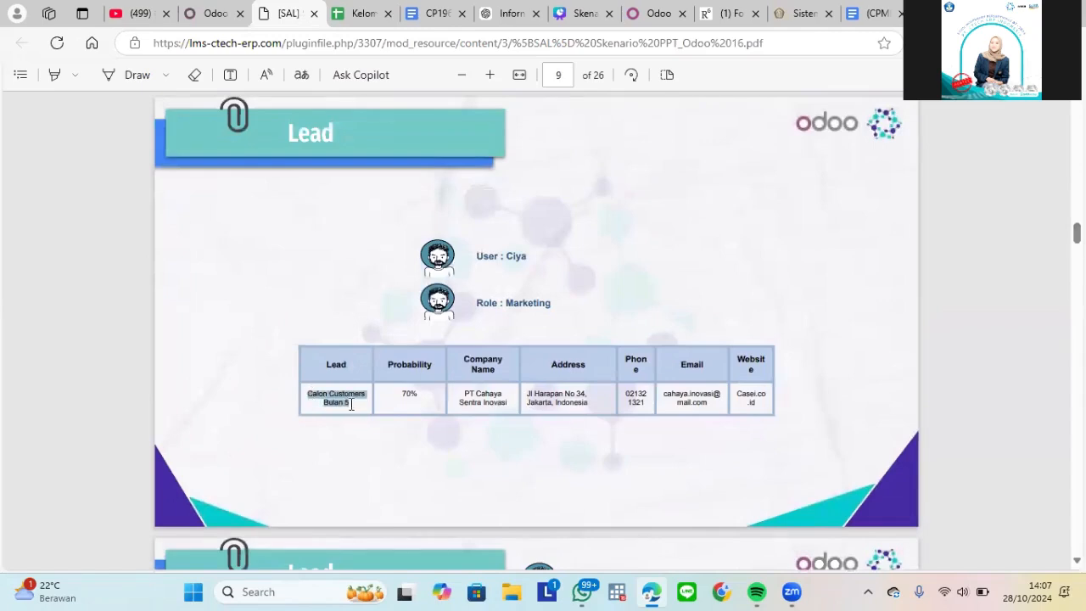
key("ctrl+c")
left_click(213, 13)
key("ctrl+v")
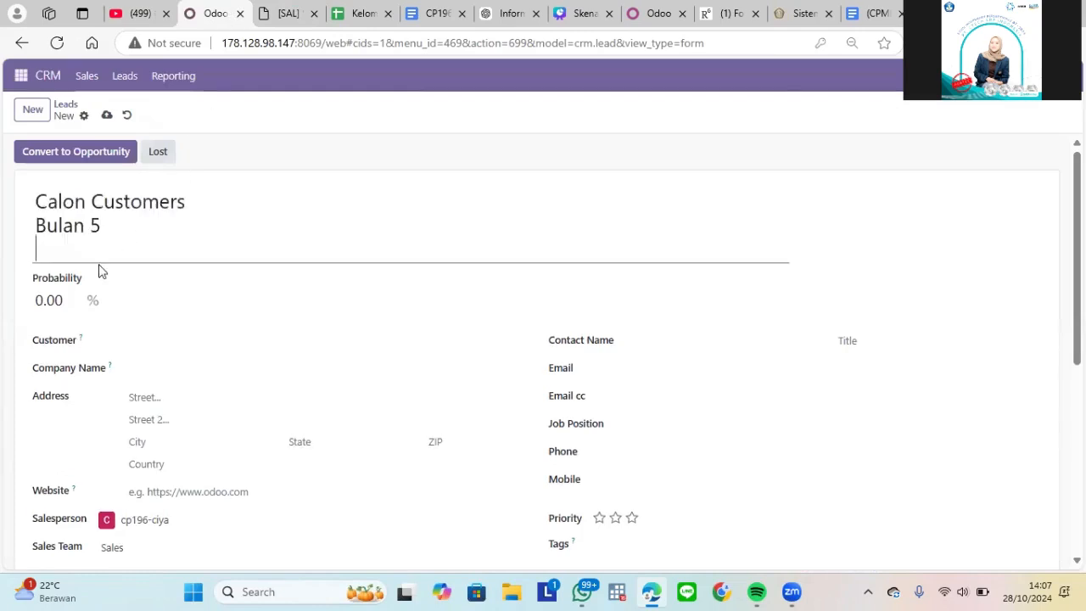
key("BackSpace")
- Check the scenario table and set the lead's probability to 70%
left_click(278, 10)
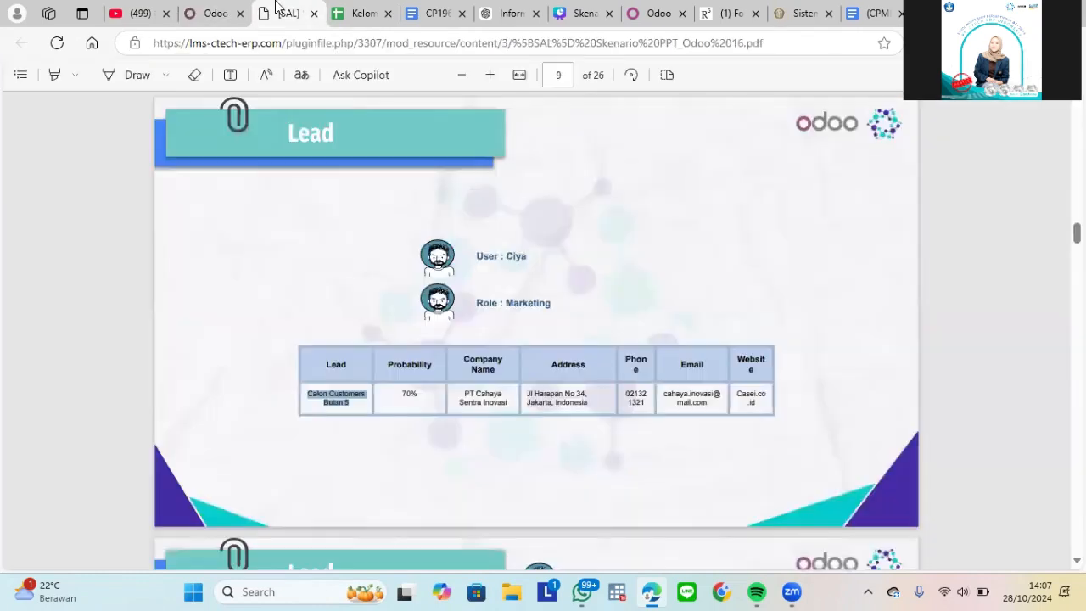
left_click(213, 13)
left_click(63, 271)
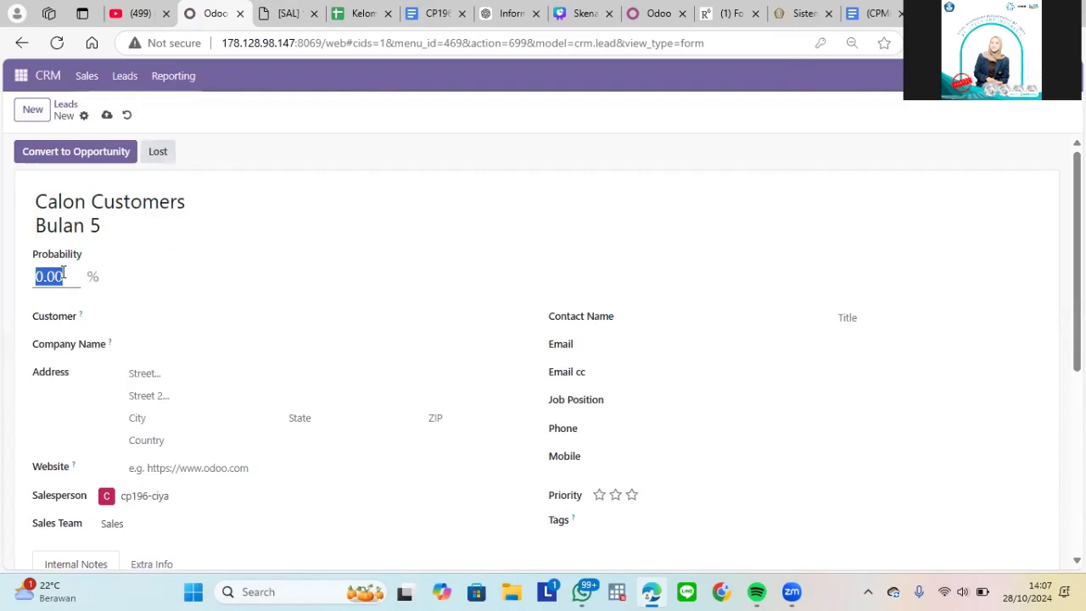
key("BackSpace")
type("70")
- Enter "PT. Cipta Karya" as the lead's customer and create it as a new customer
left_click(130, 320)
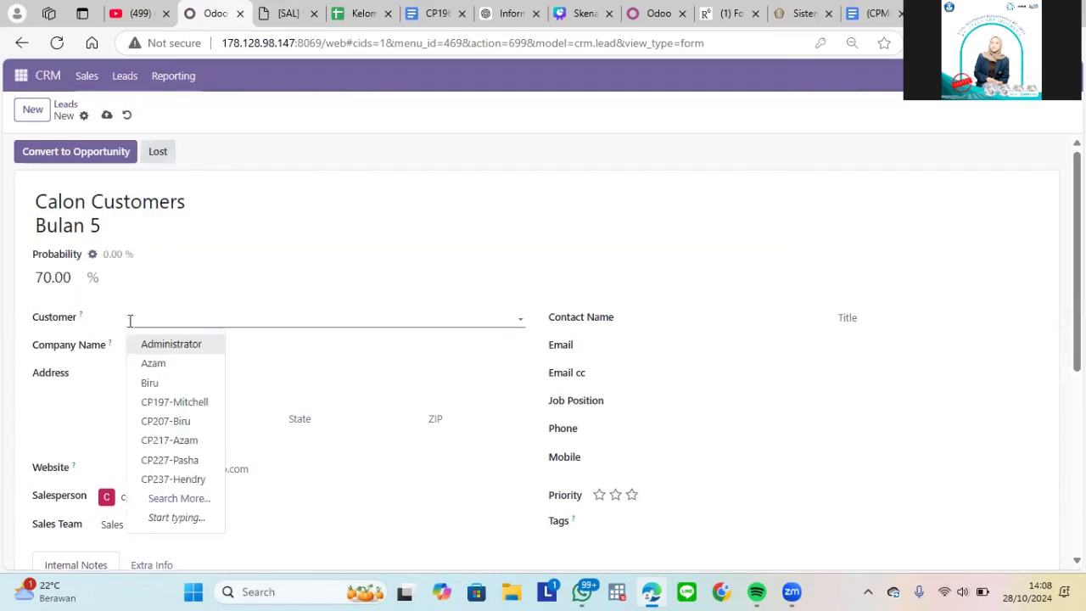
type("PT. C")
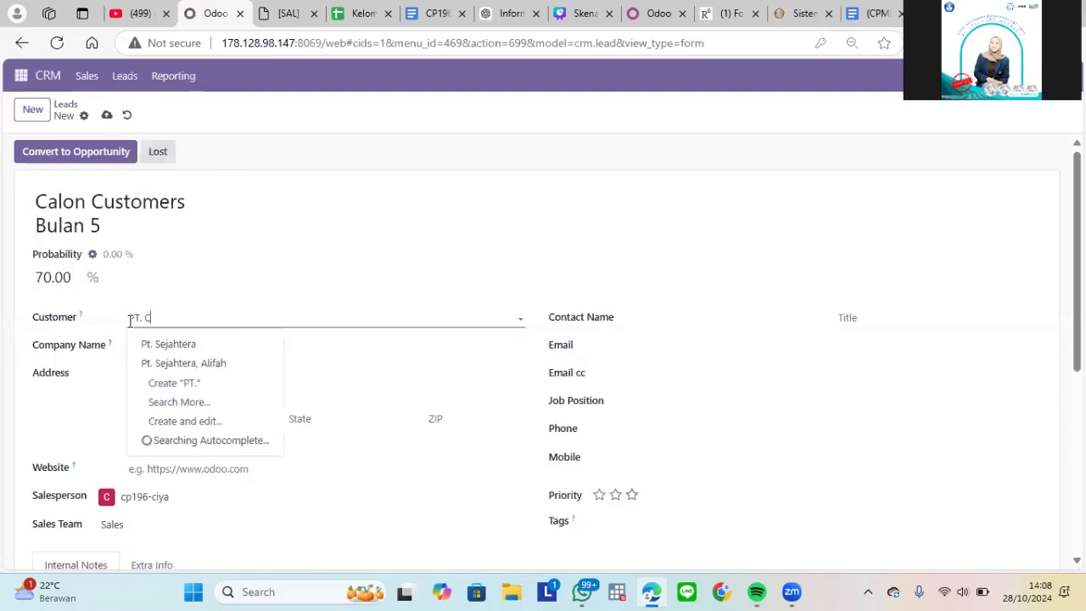
type("ipta")
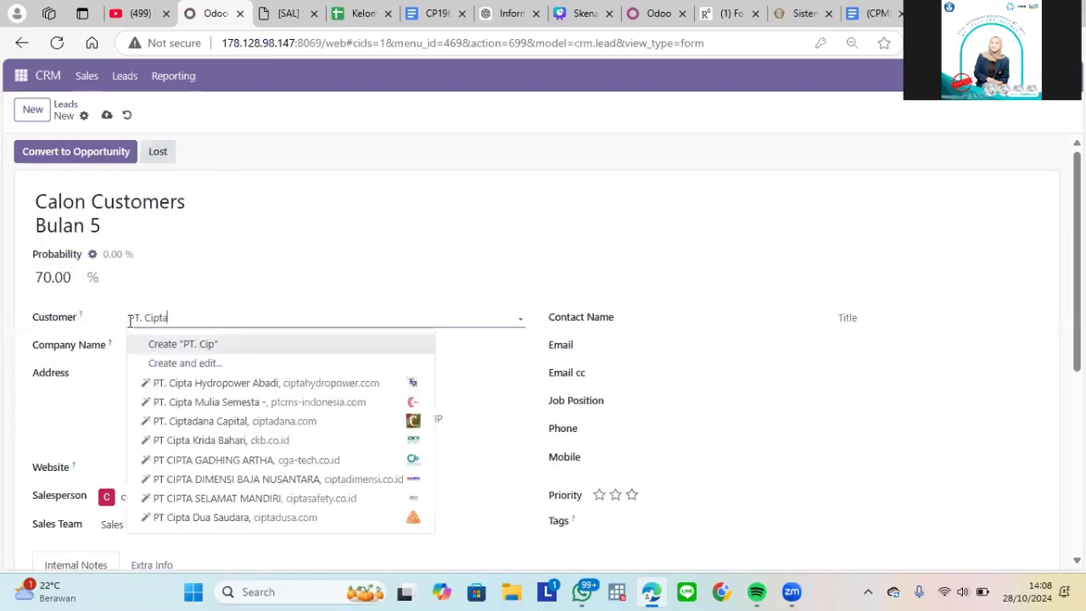
type(" Karya")
left_click(121, 351)
left_click(157, 345)
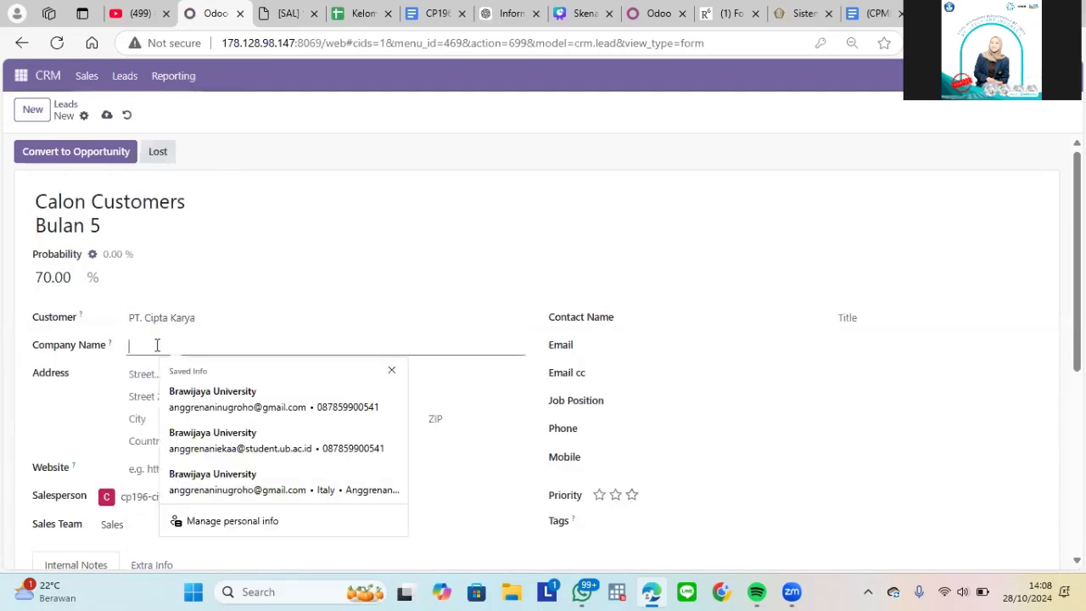
left_click(150, 328)
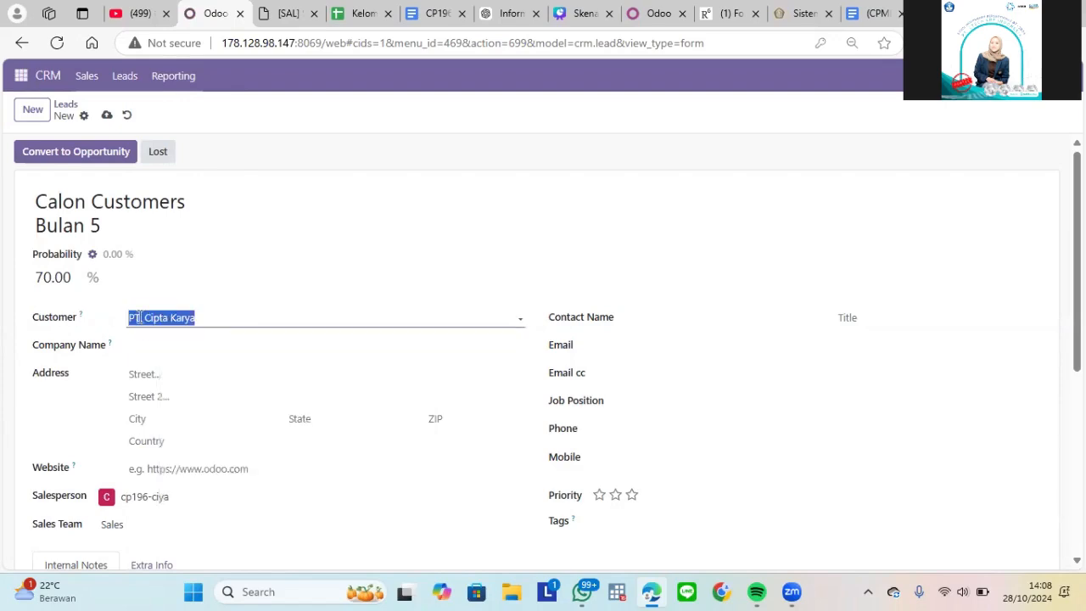
left_click(151, 345)
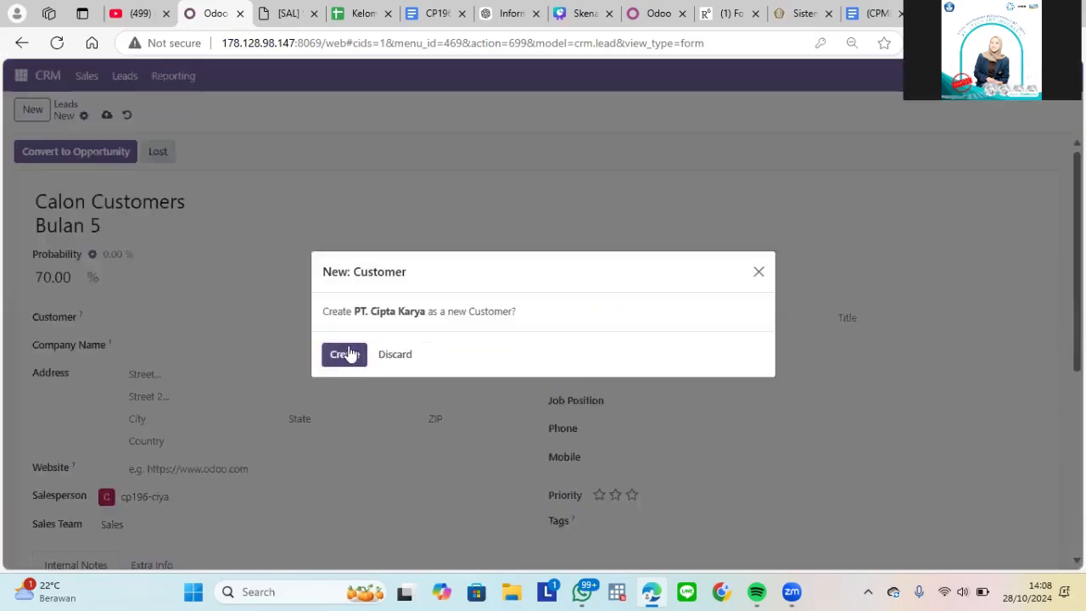
left_click(347, 354)
- Copy the street address from the scenario table into the lead's street field
left_click(153, 375)
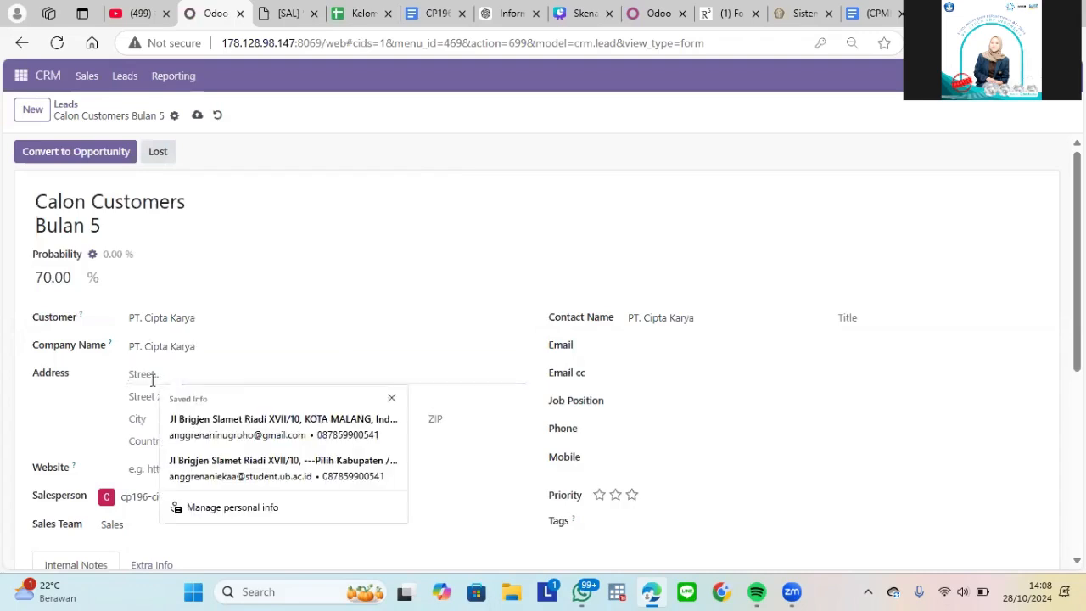
left_click(286, 13)
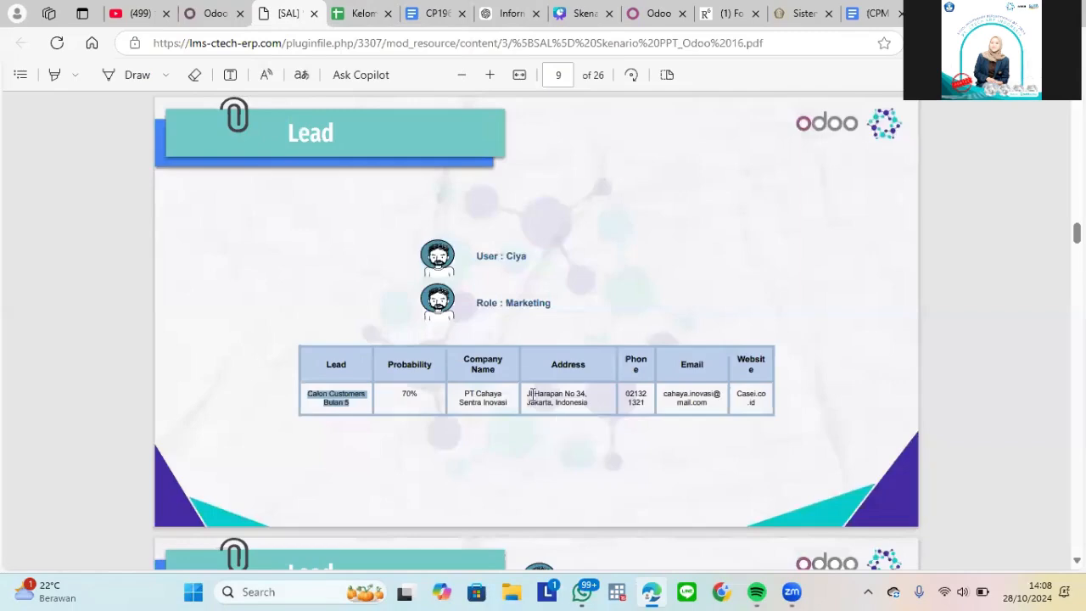
left_click_drag(526, 392, 591, 399)
key("ctrl+c")
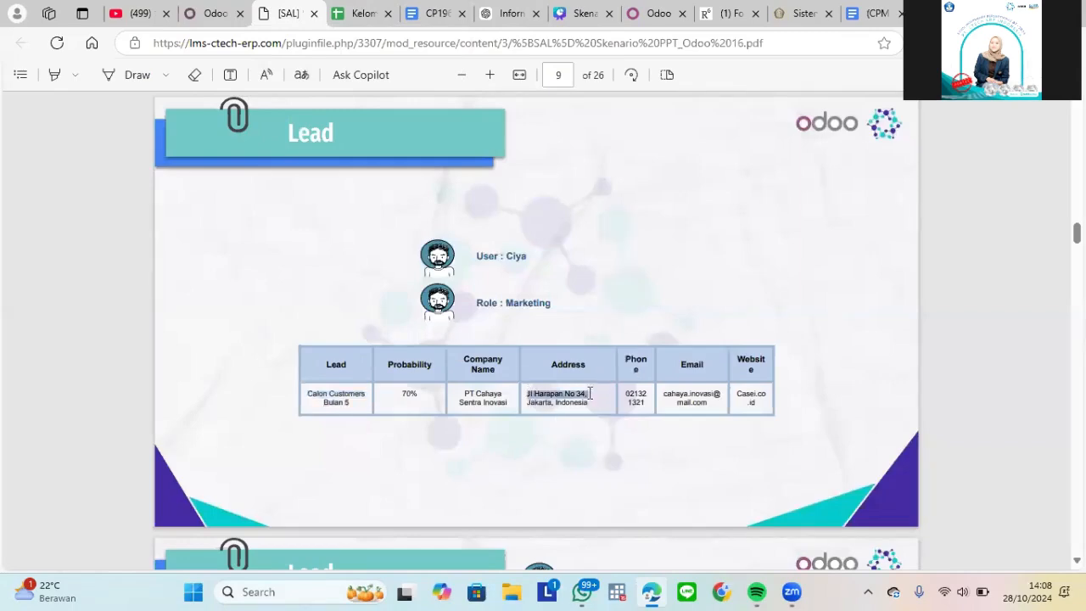
left_click(213, 13)
left_click(190, 370)
key("ctrl+v")
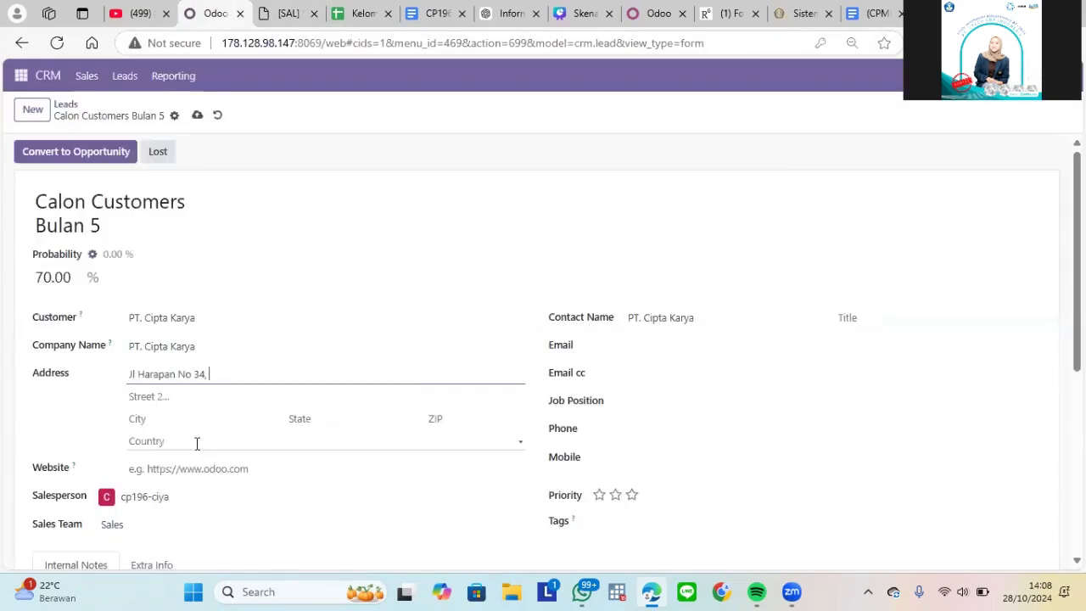
- Set the lead's city to Jakarta, state to Jakarta (ID) and country to Indonesia
left_click(194, 420)
type("Jakarta")
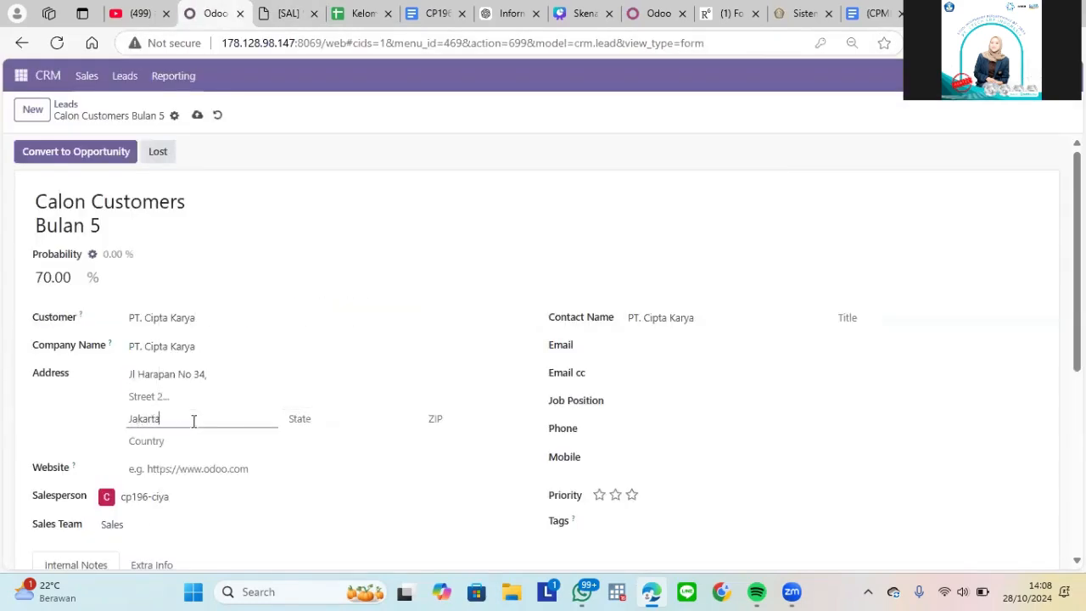
left_click(325, 419)
type("Jakarta")
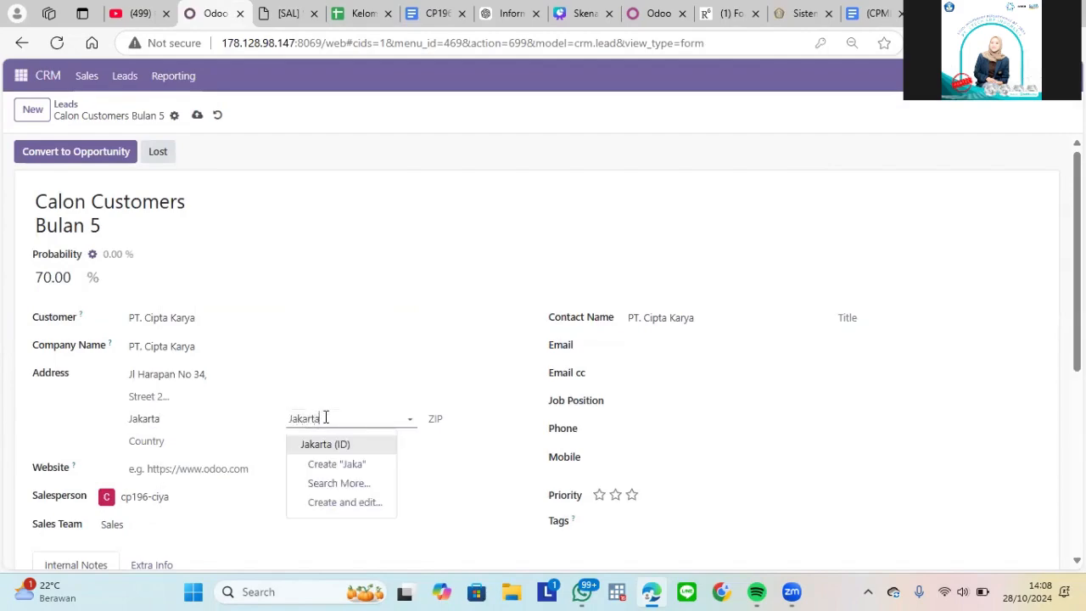
left_click(336, 453)
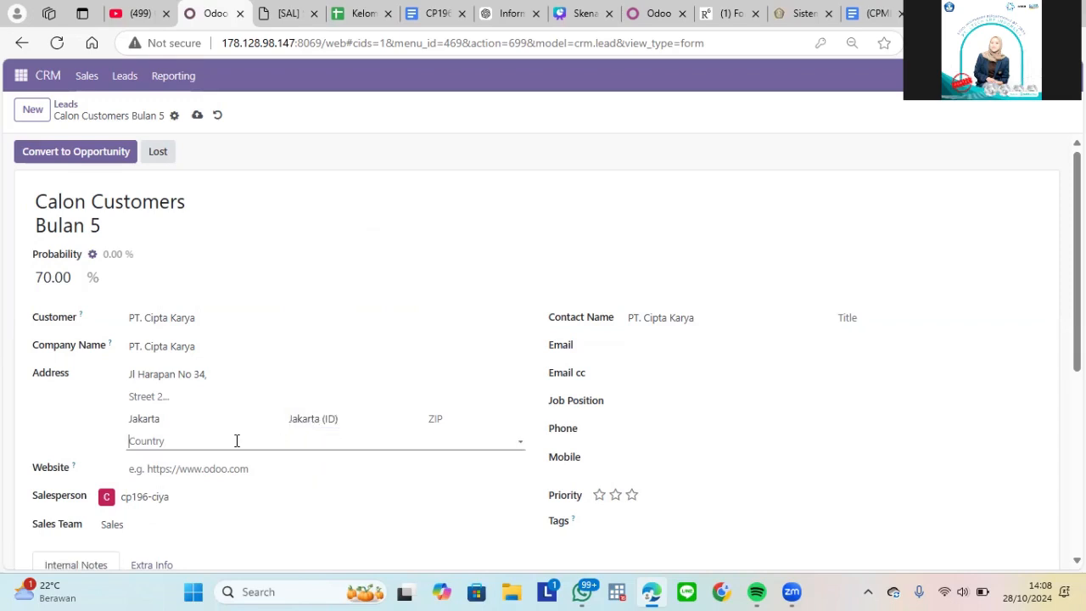
left_click(236, 441)
type("Ind")
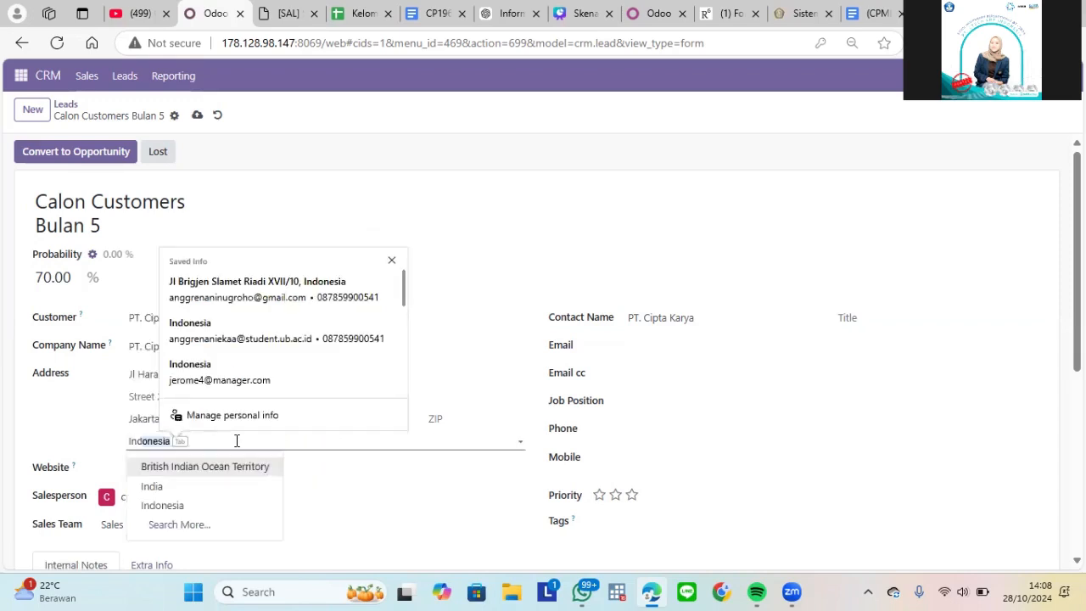
key("Tab")
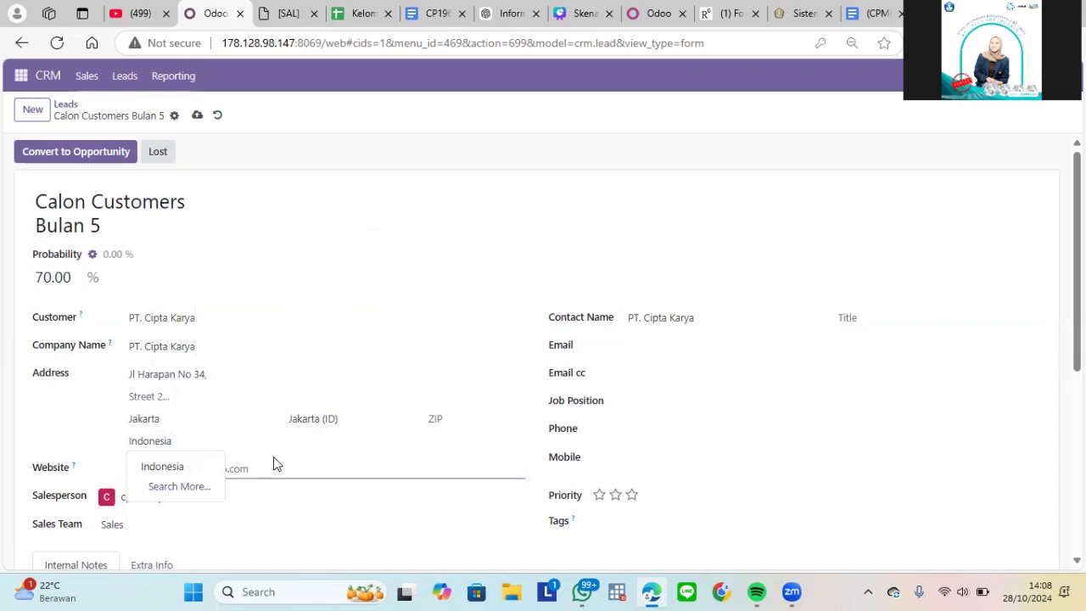
- Copy the website from the scenario table into the lead's website field
left_click(212, 466)
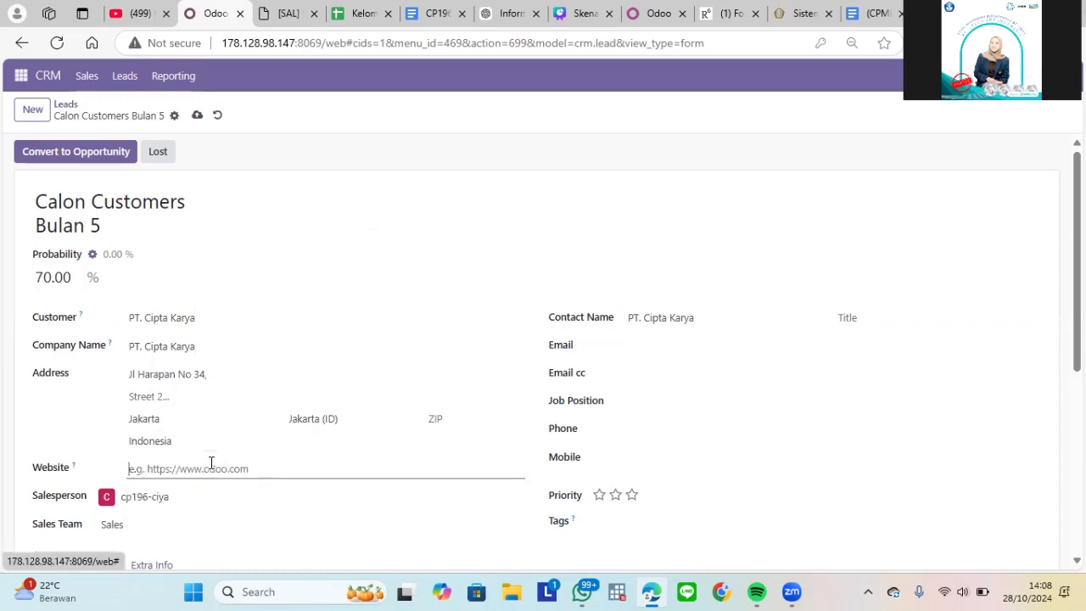
left_click(292, 13)
left_click_drag(736, 394, 757, 405)
left_click(214, 13)
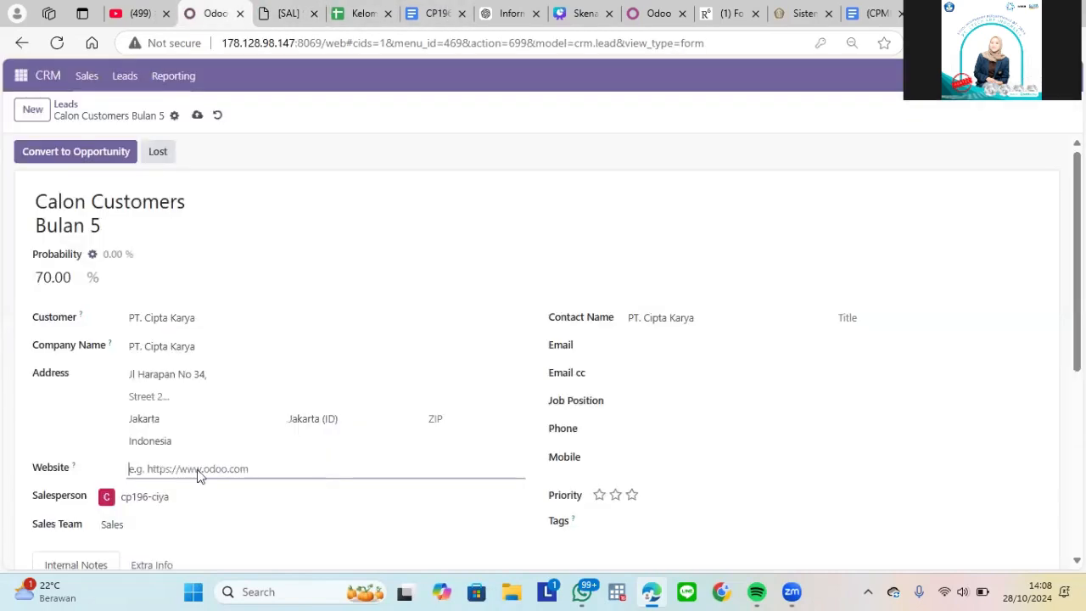
key("ctrl+v")
- Copy the contact e-mail from the scenario table into the lead's email field
scroll(432, 286, "down", 2)
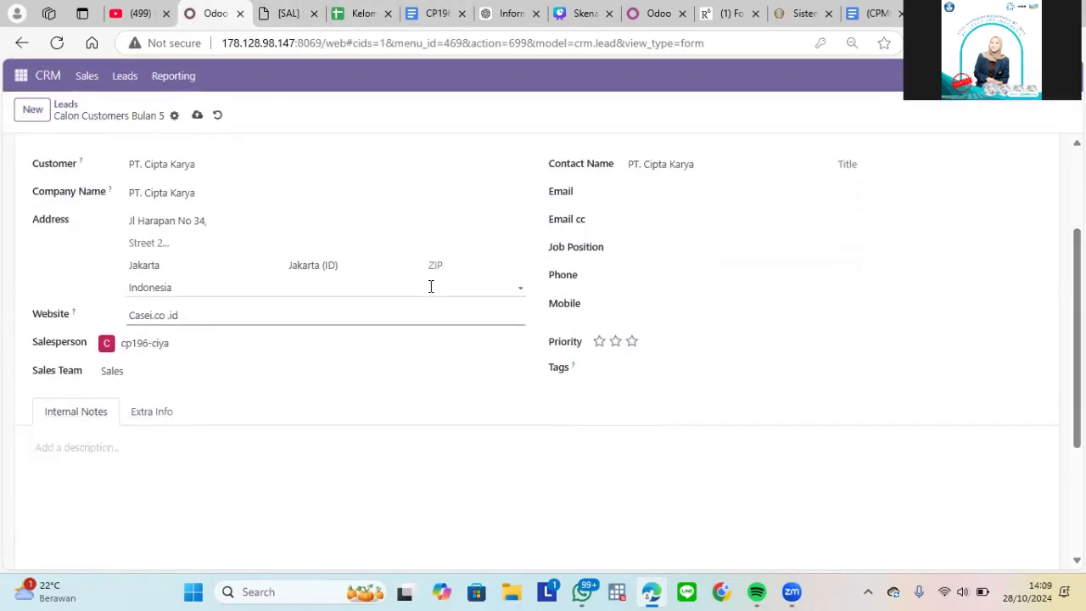
left_click(299, 340)
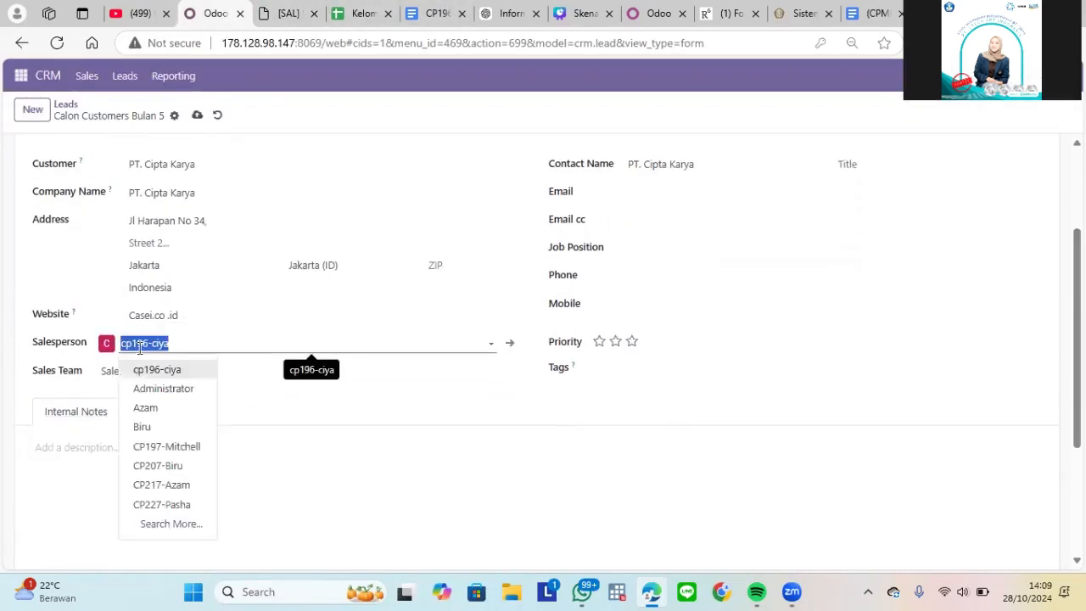
left_click(622, 193)
left_click(288, 12)
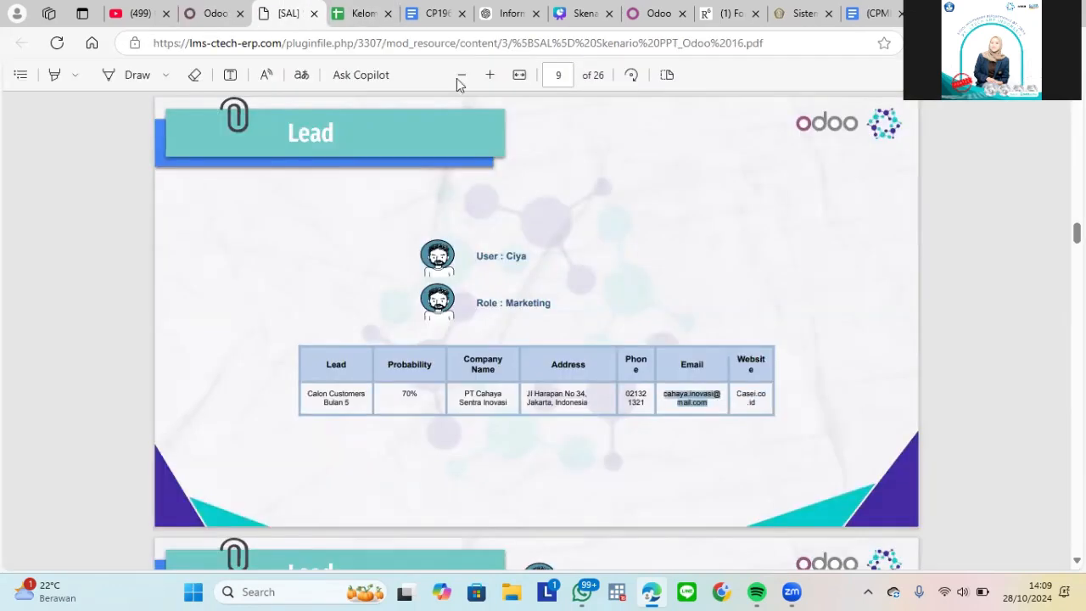
left_click(199, 8)
left_click(684, 193)
key("ctrl+v")
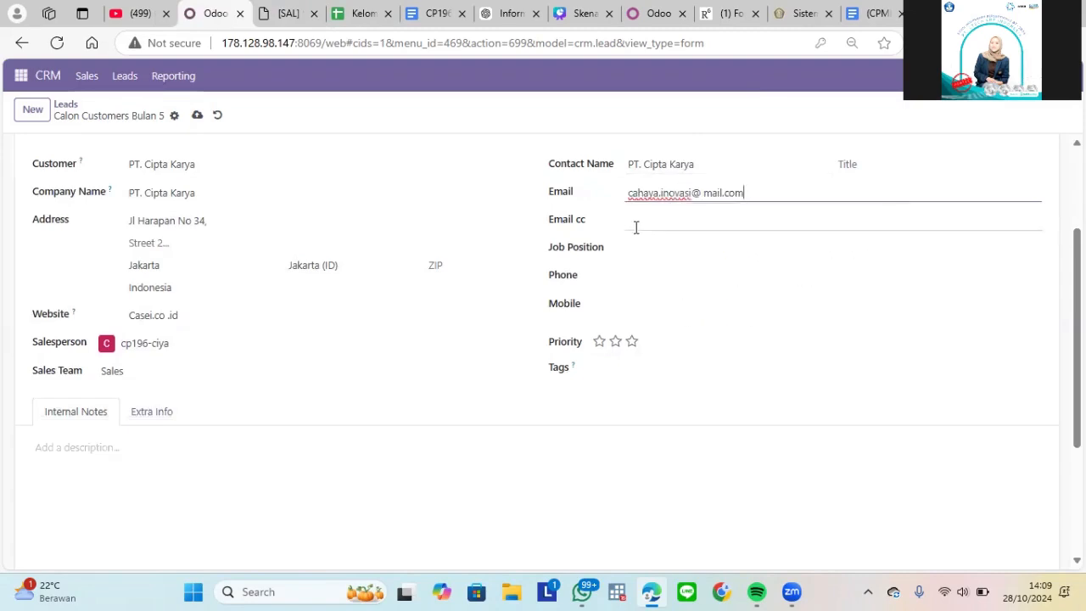
- Copy the phone number from the scenario table into the lead's phone field
left_click(628, 275)
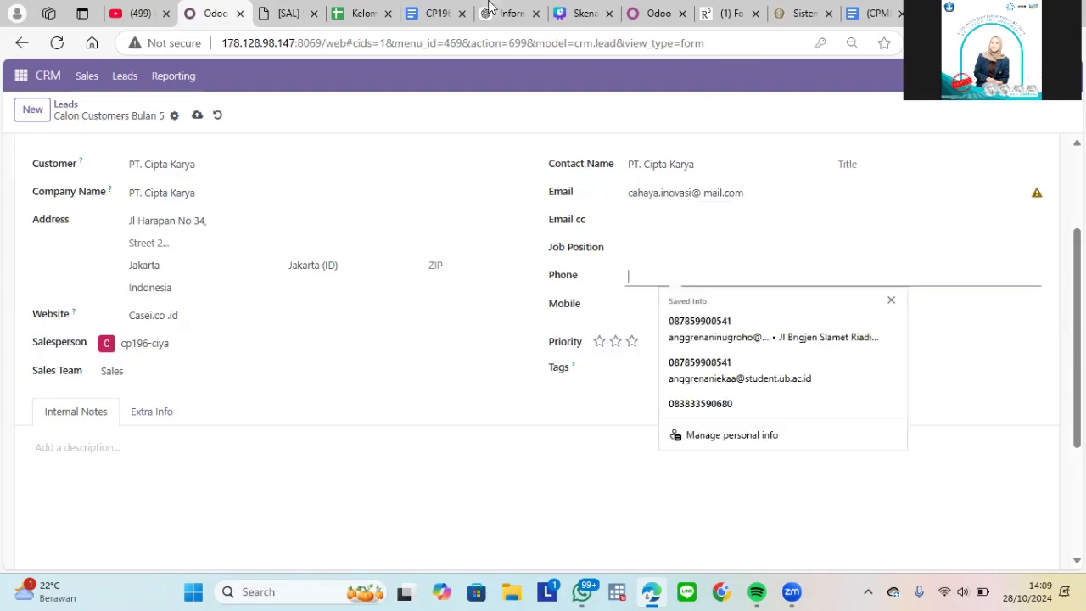
left_click(303, 6)
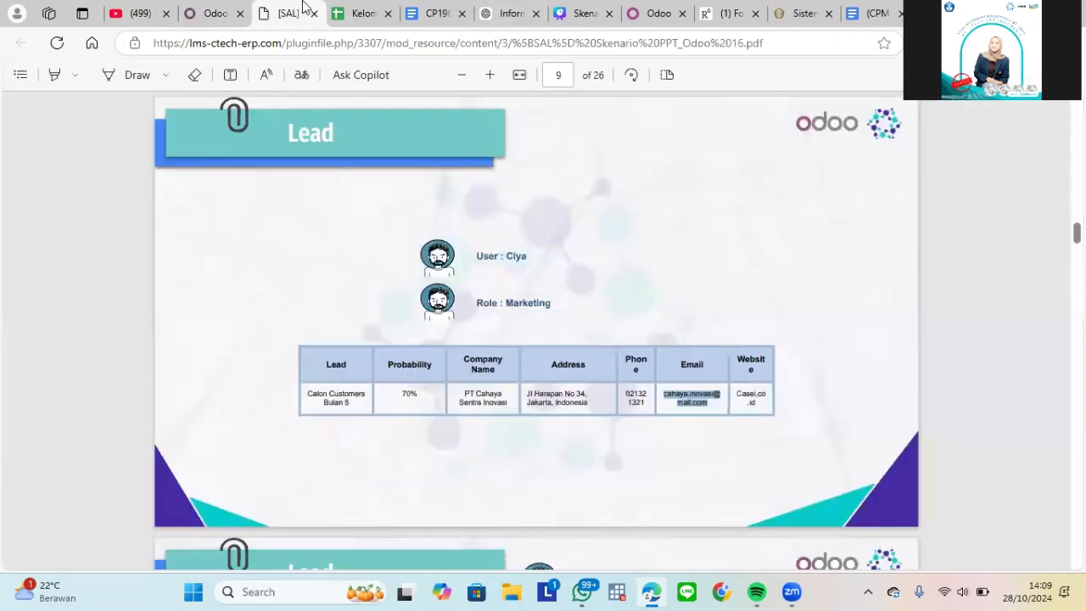
left_click(637, 400)
triple_click(637, 400)
key("ctrl+c")
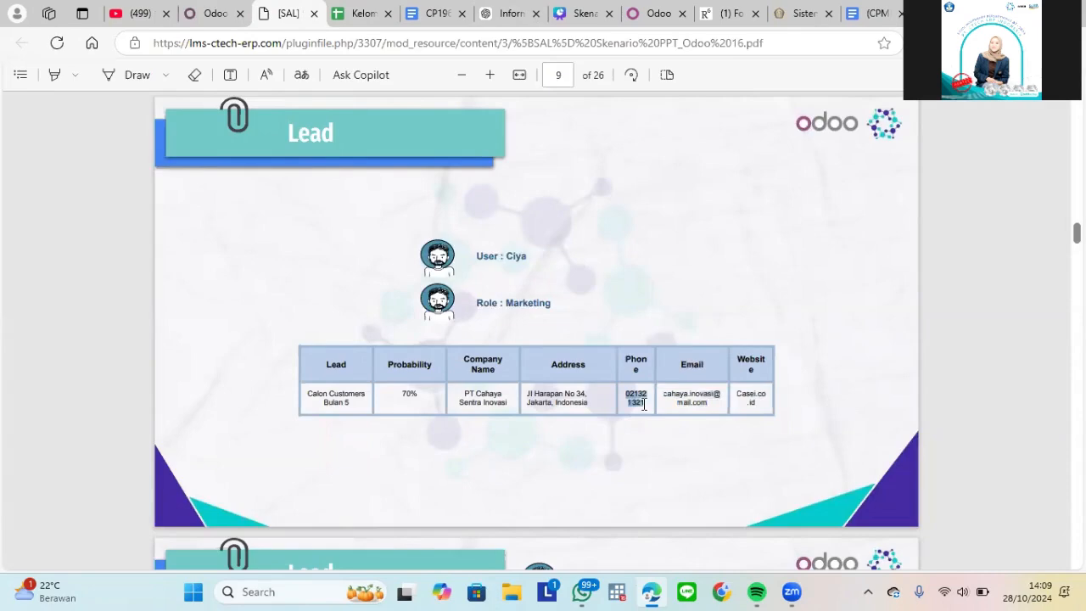
left_click(222, 11)
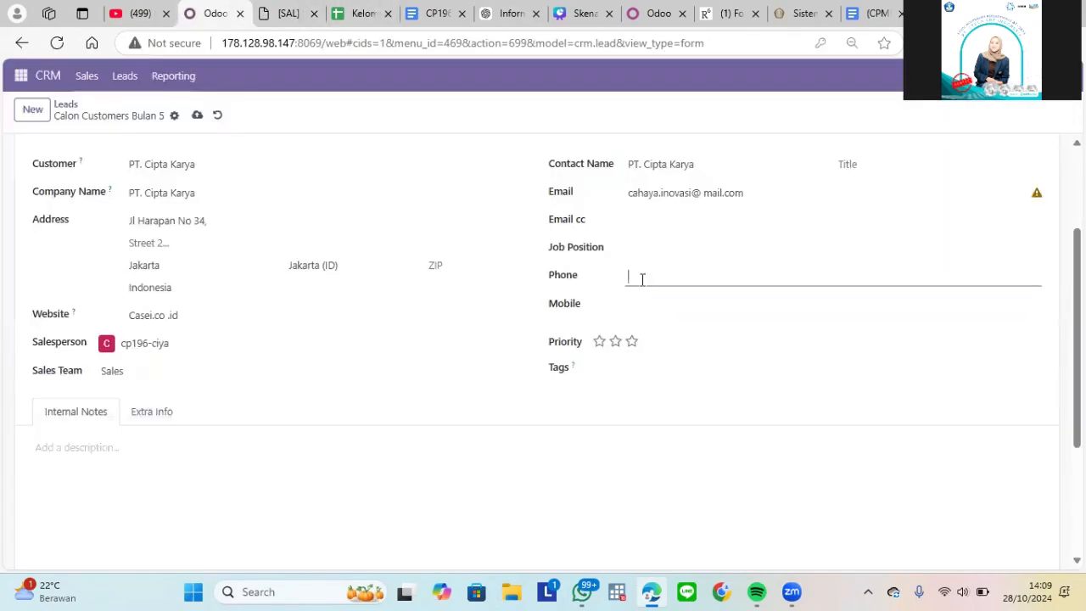
left_click(641, 279)
key("ctrl+v")
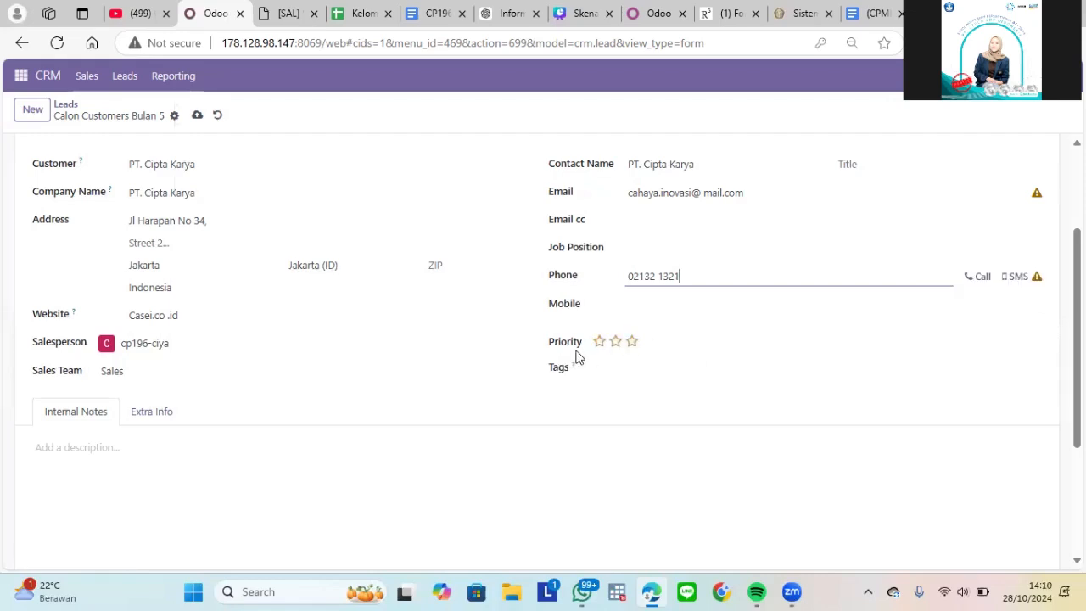
left_click(632, 343)
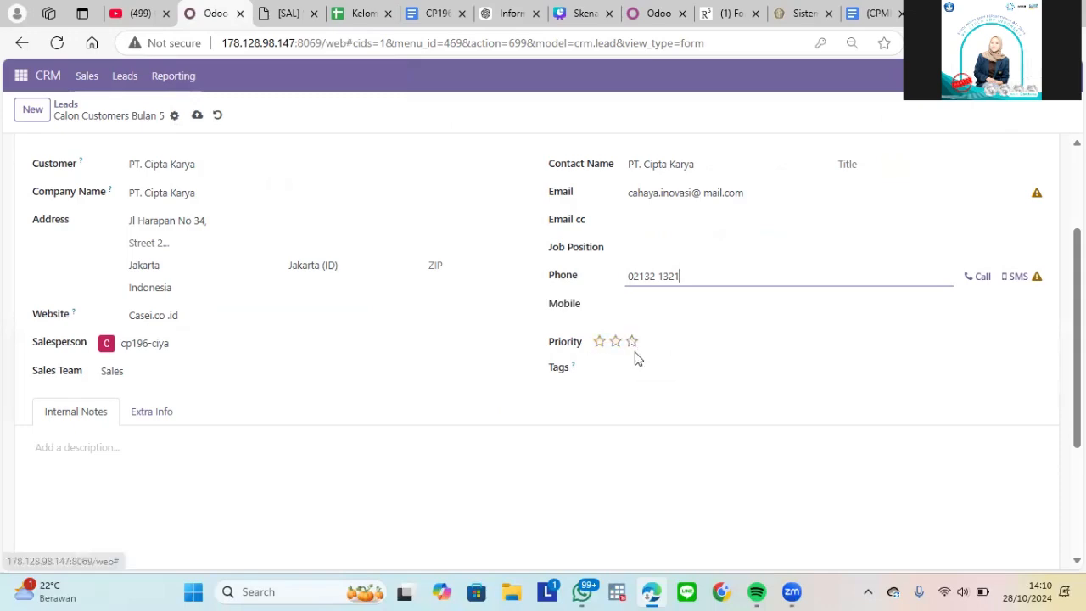
- Check the scenario document and set the lead's priority to High
left_click(288, 13)
left_click(210, 13)
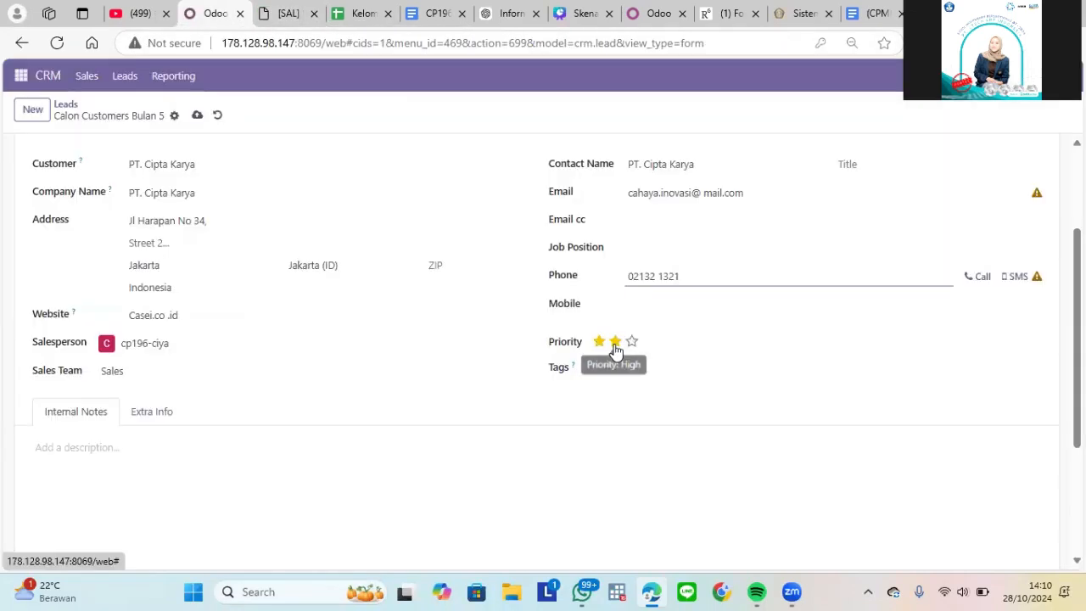
left_click(614, 345)
- Create the new tag "product" and assign it to the lead
left_click(608, 370)
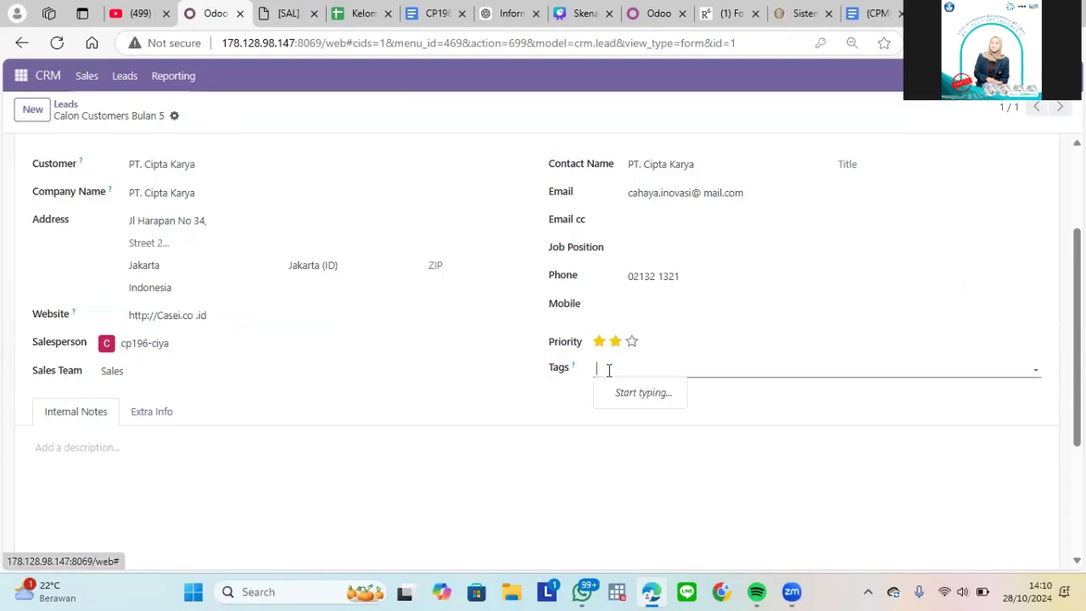
type("pr")
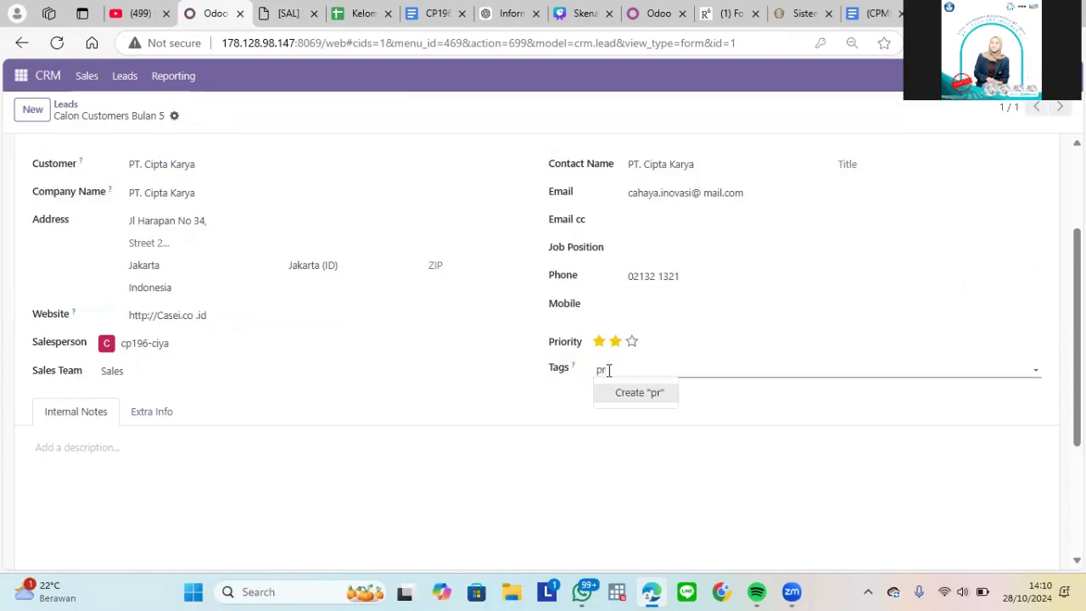
type("oduc")
key("BackSpace")
key("BackSpace")
key("BackSpace")
key("BackSpace")
key("BackSpace")
key("BackSpace")
type("i")
key("BackSpace")
type("produc")
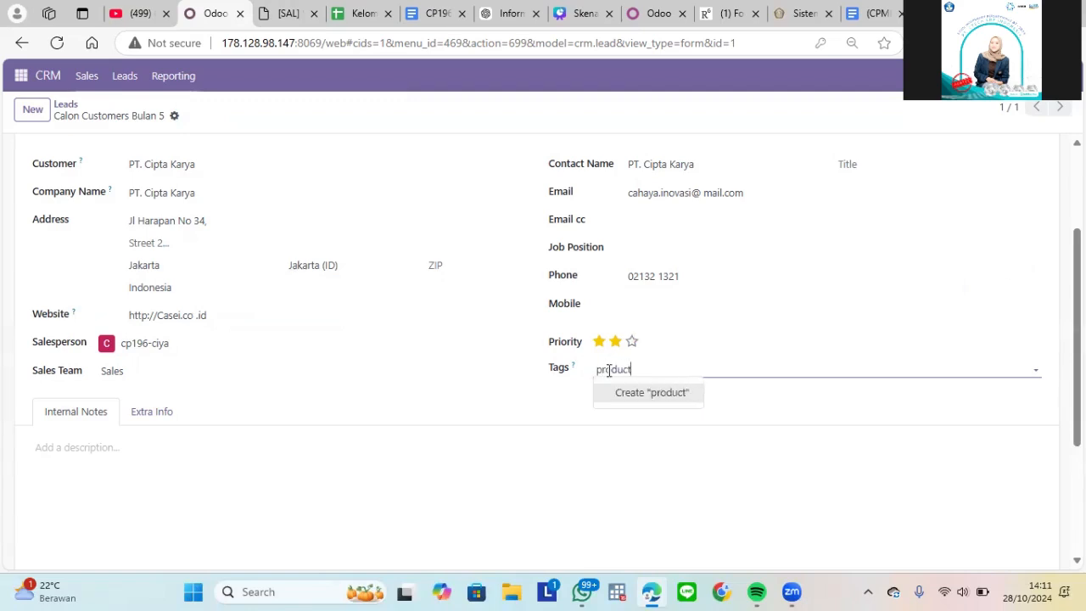
left_click(619, 404)
- Review the lead's internal notes and its extra information on e-mail, marketing and analysis
scroll(512, 196, "down", 3)
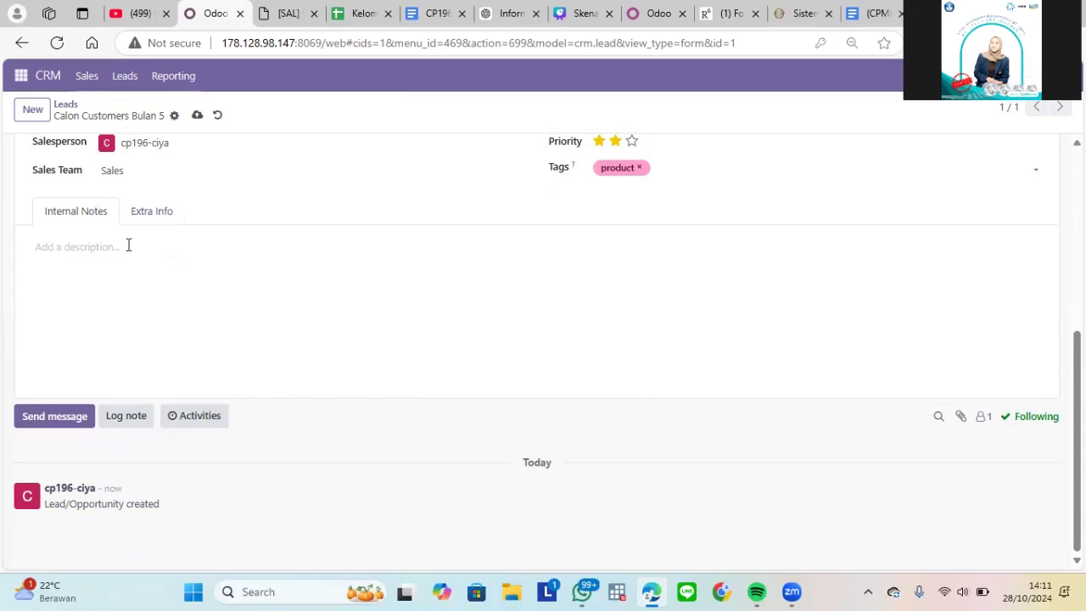
left_click_drag(1077, 425, 1077, 380)
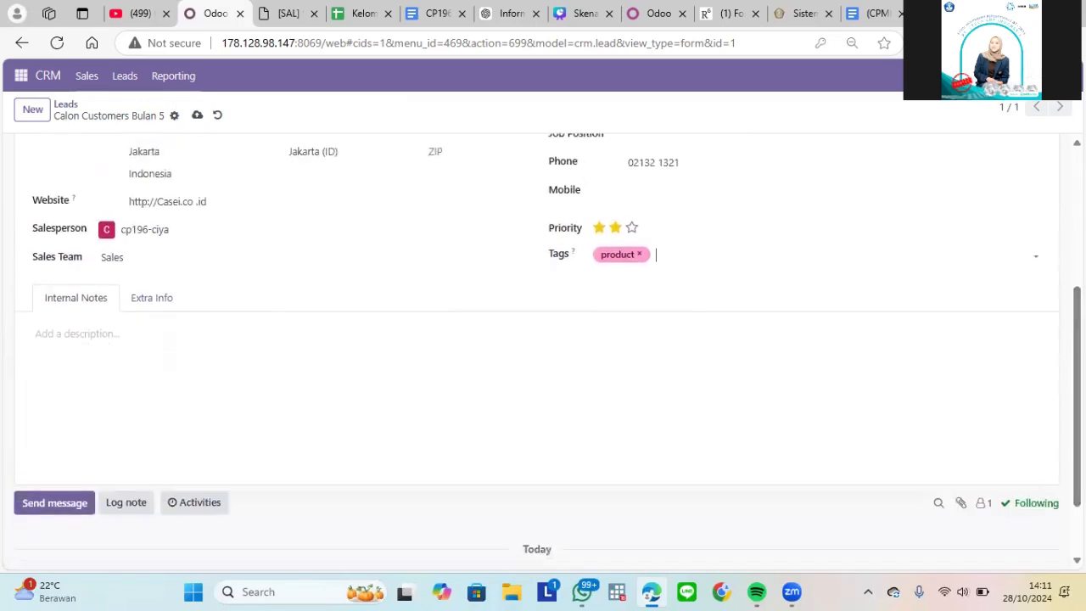
left_click(148, 311)
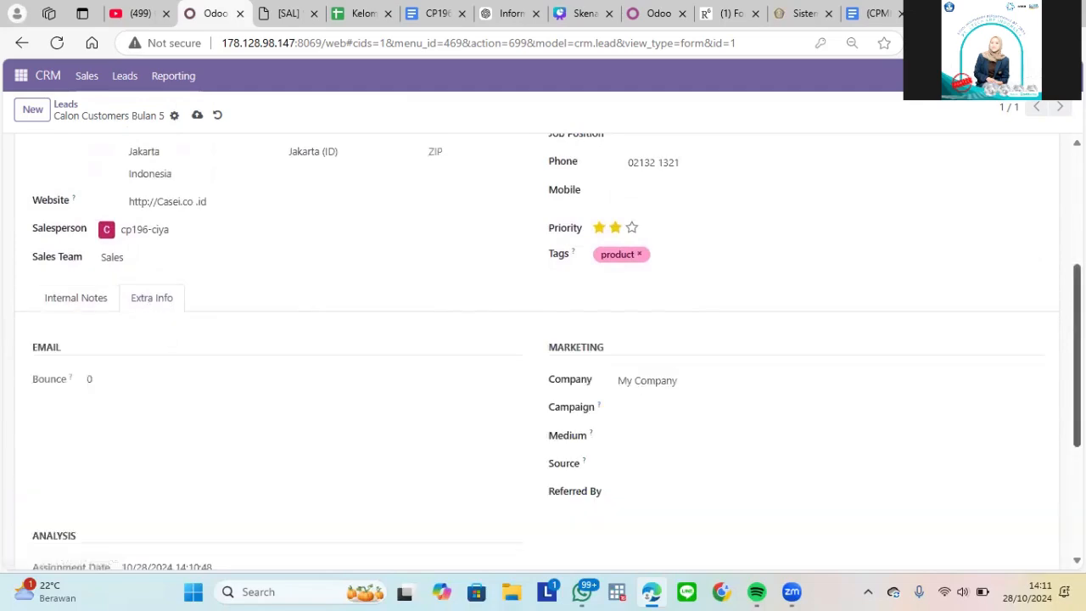
scroll(670, 314, "down", 1)
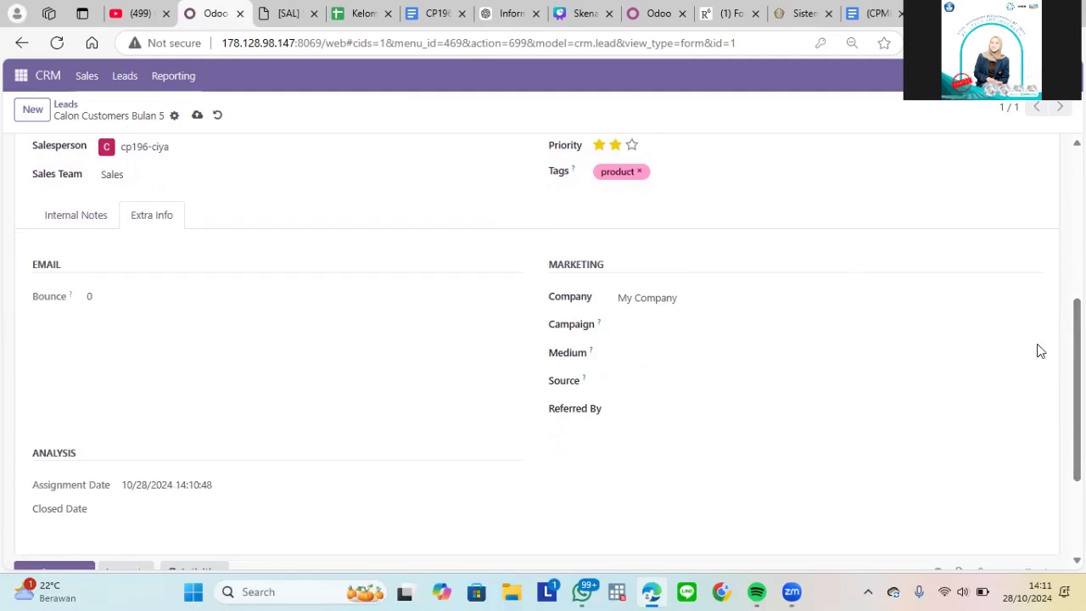
left_click_drag(1077, 328, 1055, 242)
scroll(1055, 242, "up", 2)
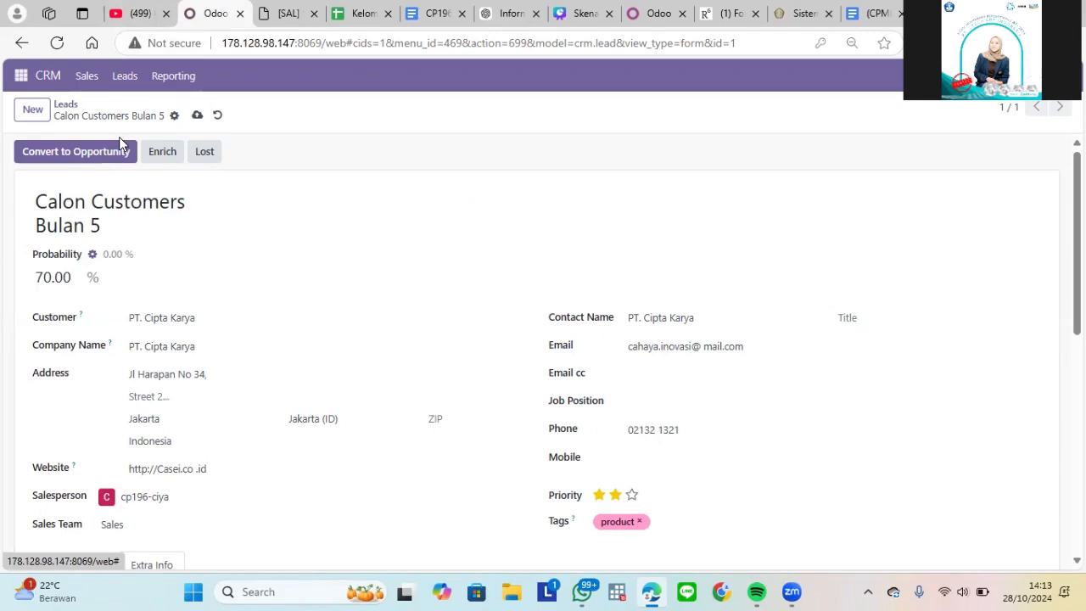
- Convert the lead "Calon Customers Bulan 5" to an opportunity with the option to create a new customer
left_click(118, 151)
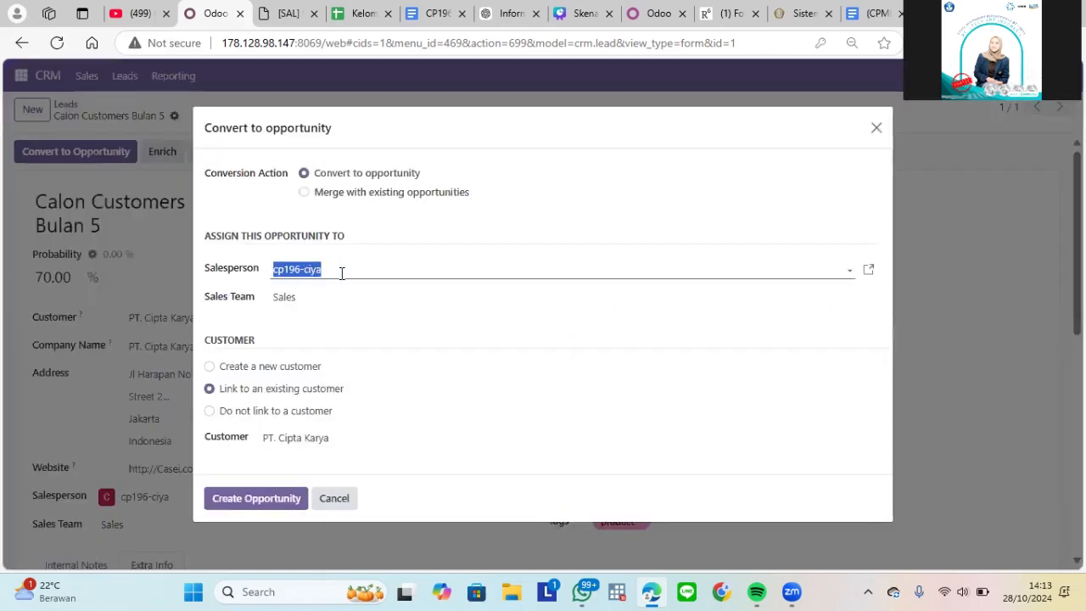
left_click(342, 273)
left_click(341, 272)
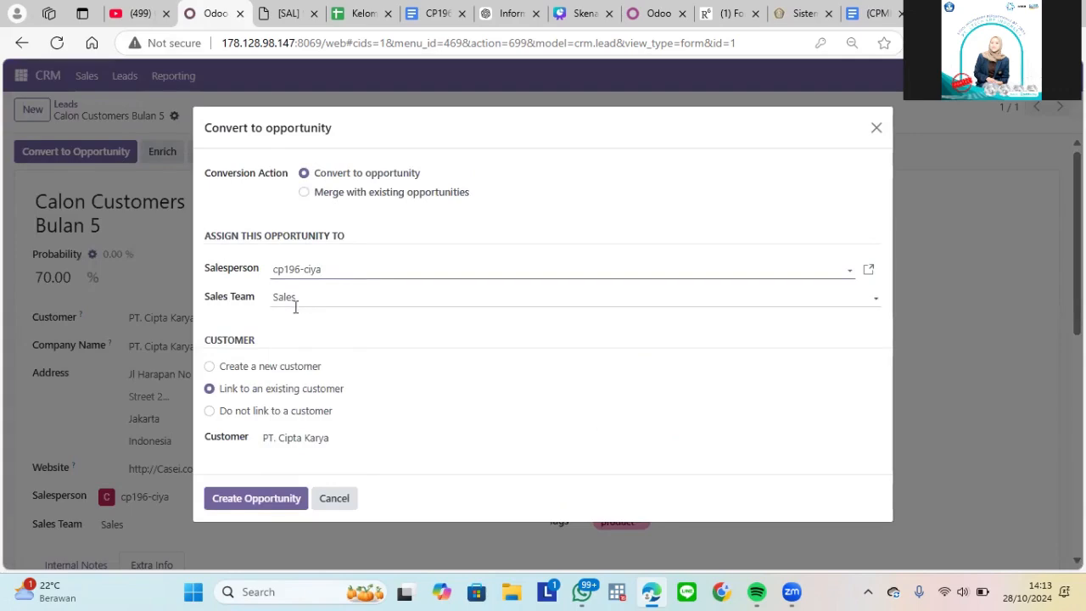
left_click(219, 366)
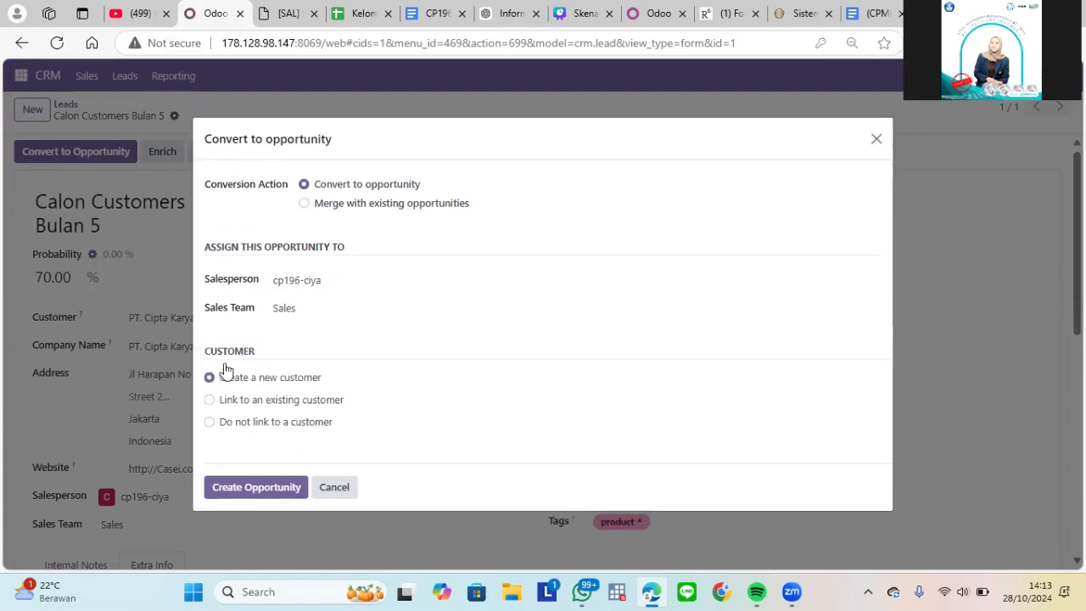
left_click(264, 489)
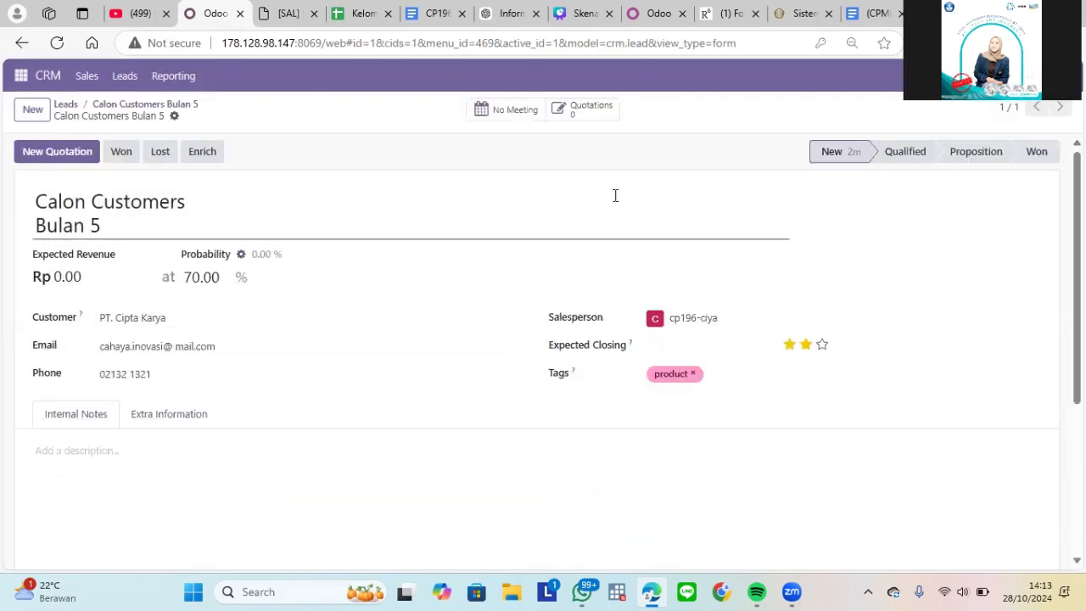
- Open the CRM pipeline and capture a screenshot of the board with the new opportunity
scroll(452, 164, "down", 3)
scroll(452, 164, "up", 4)
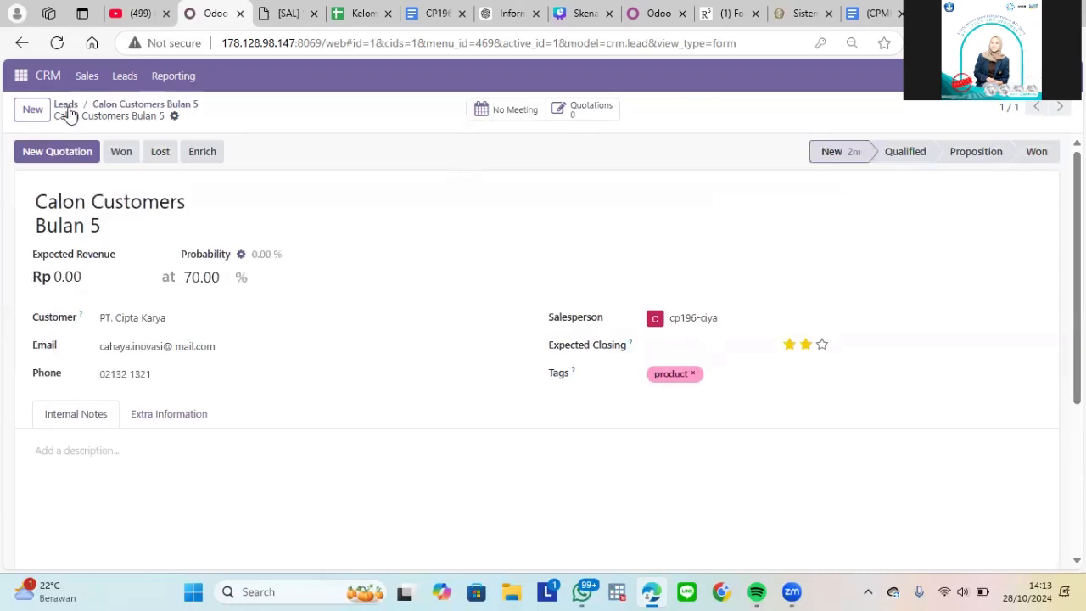
left_click(48, 76)
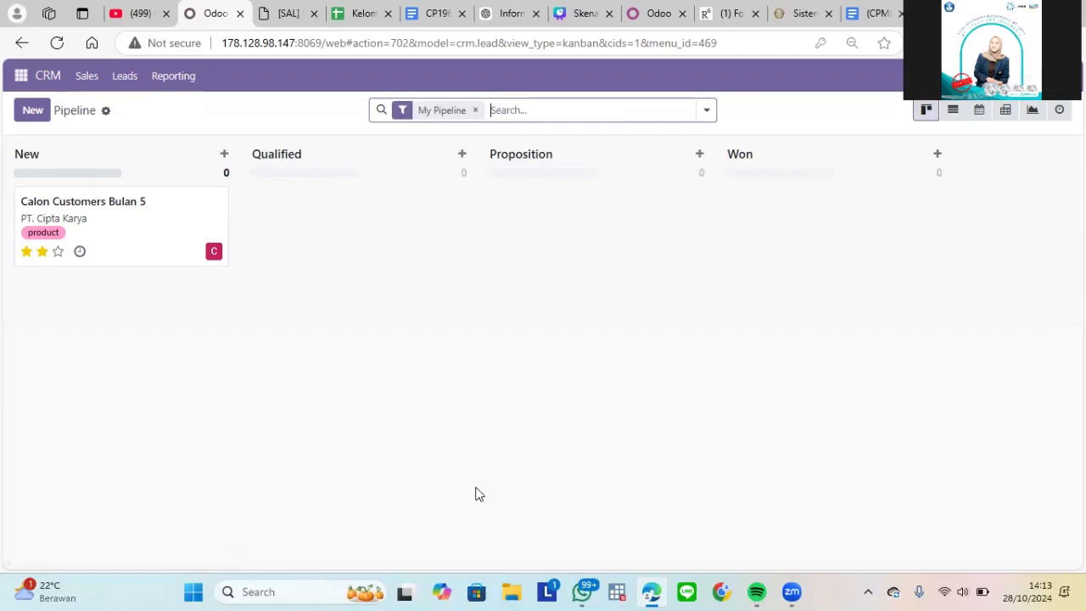
key("super+shift+s")
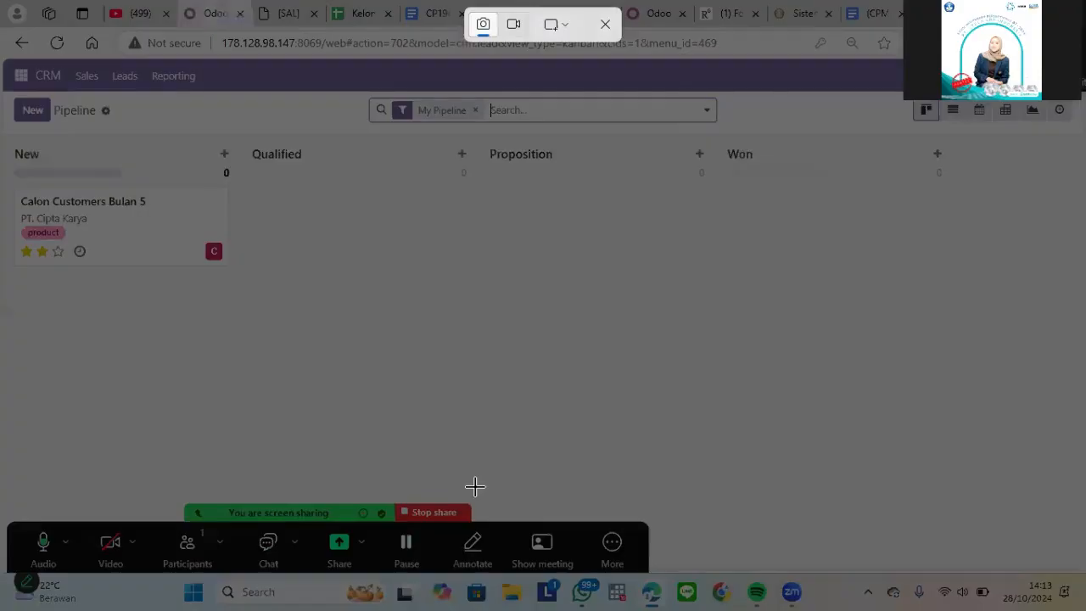
left_click(556, 25)
left_click(591, 87)
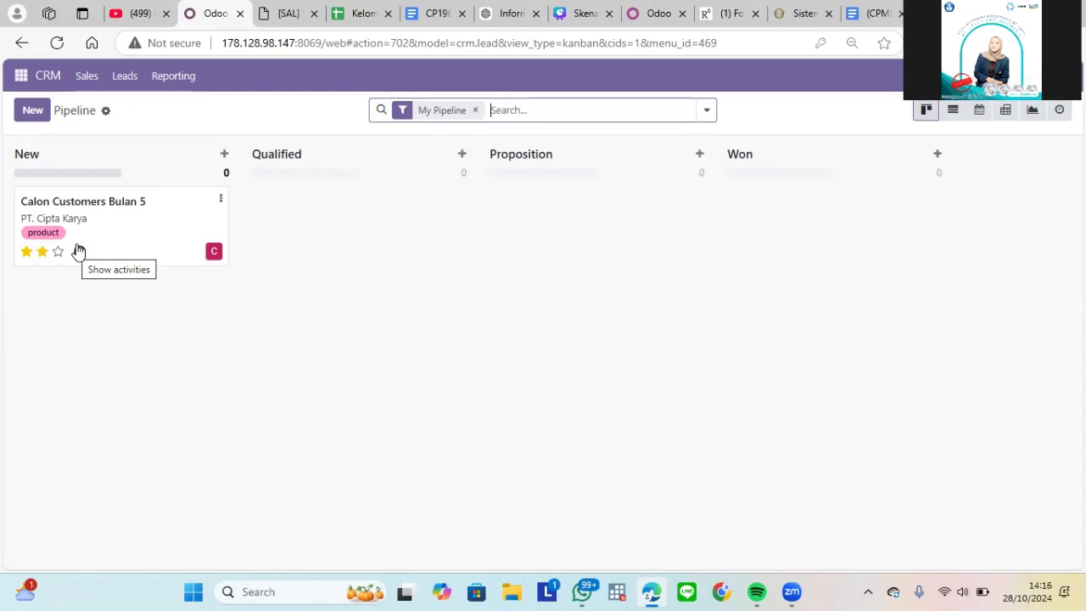
- Move the "Calon Customers Bulan 5" opportunity through the Qualified and Proposition stages to Won
left_click_drag(78, 251, 289, 248)
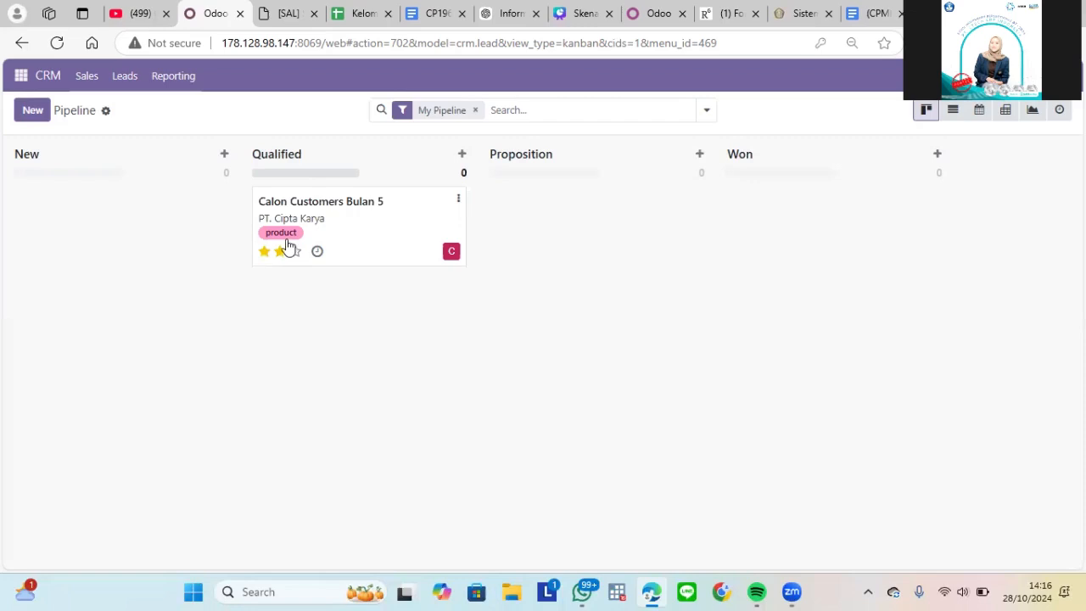
left_click_drag(337, 213, 576, 221)
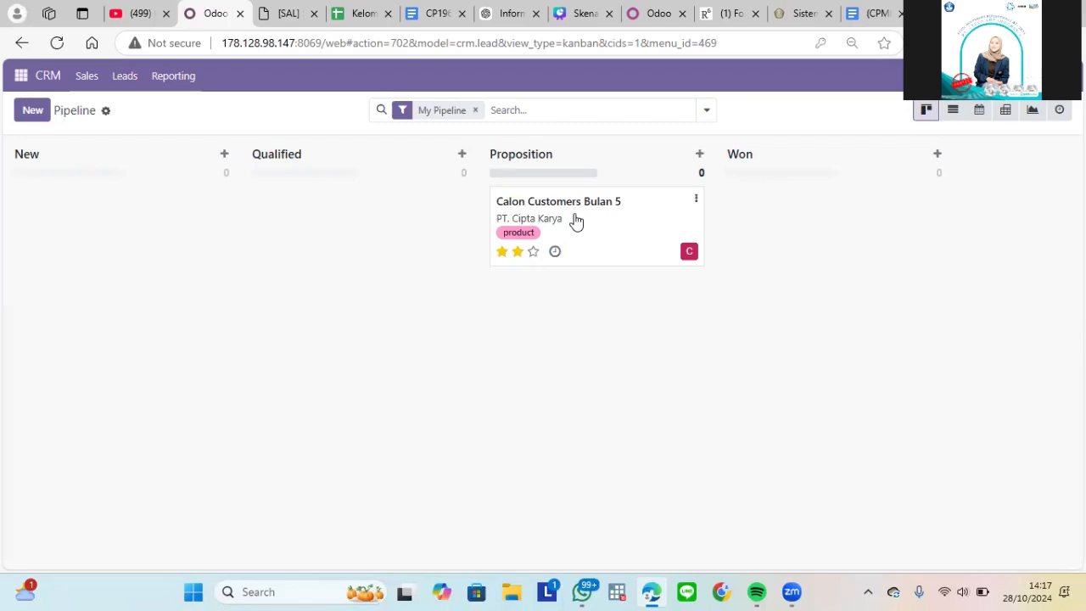
left_click_drag(576, 220, 786, 216)
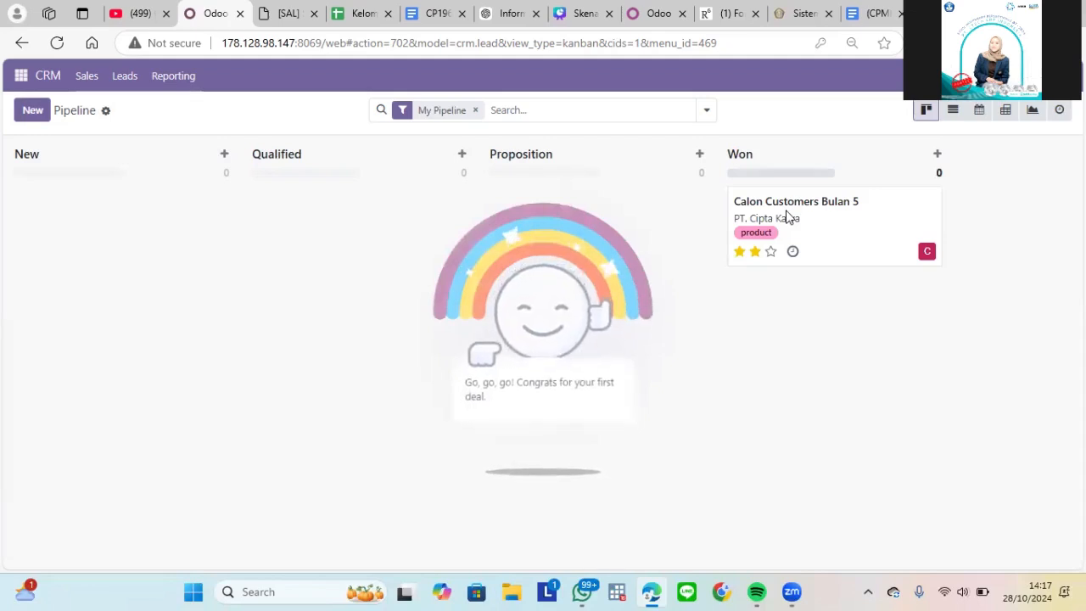
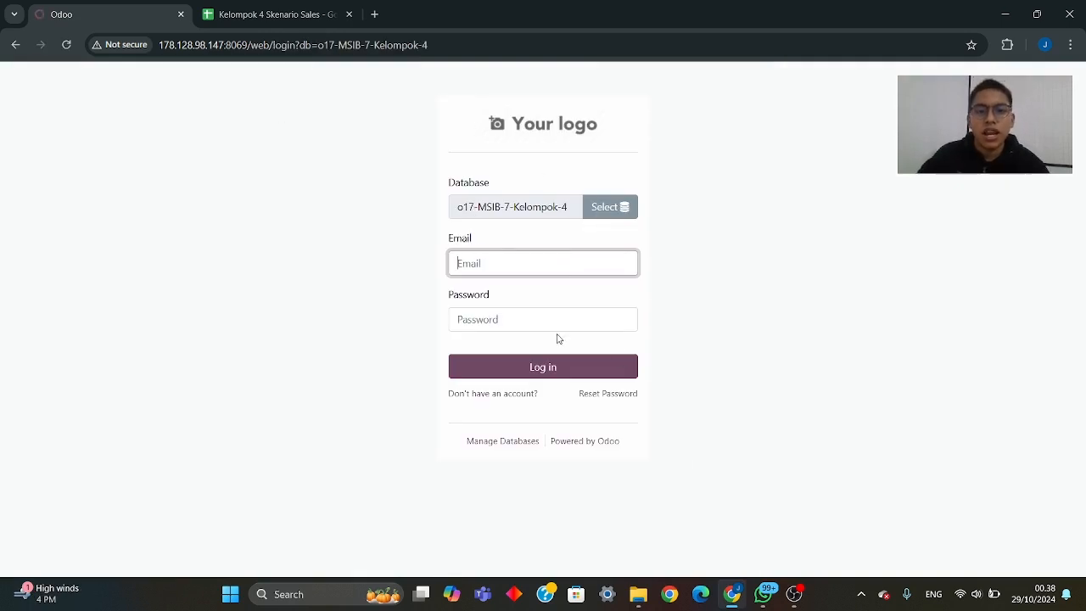
- Copy the Sales user's e-mail from the "hak akses" sheet into the e-mail field of the Odoo login form
left_click(276, 17)
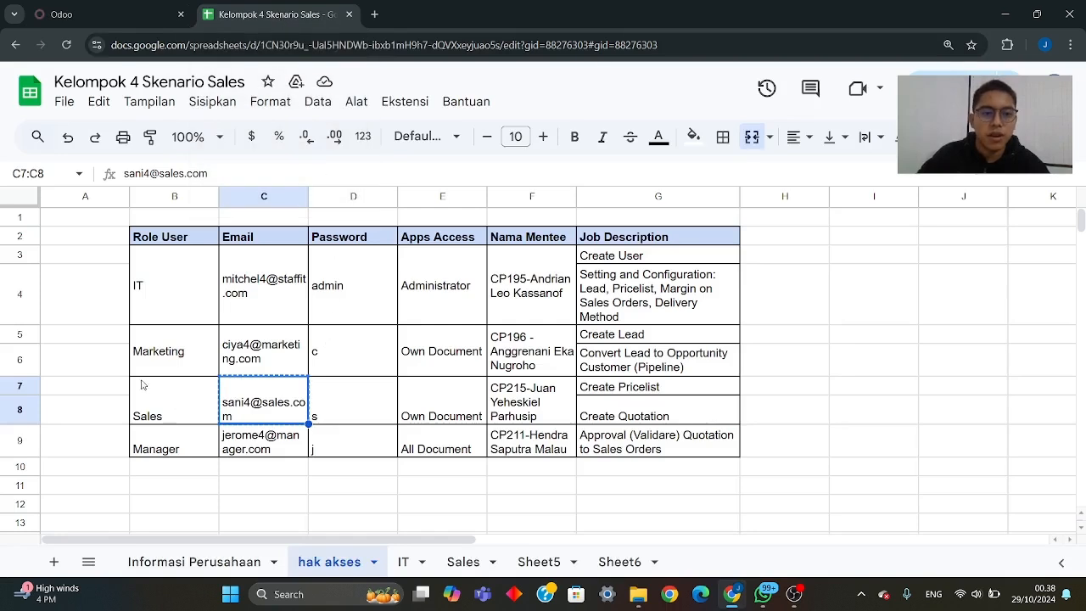
left_click(156, 413)
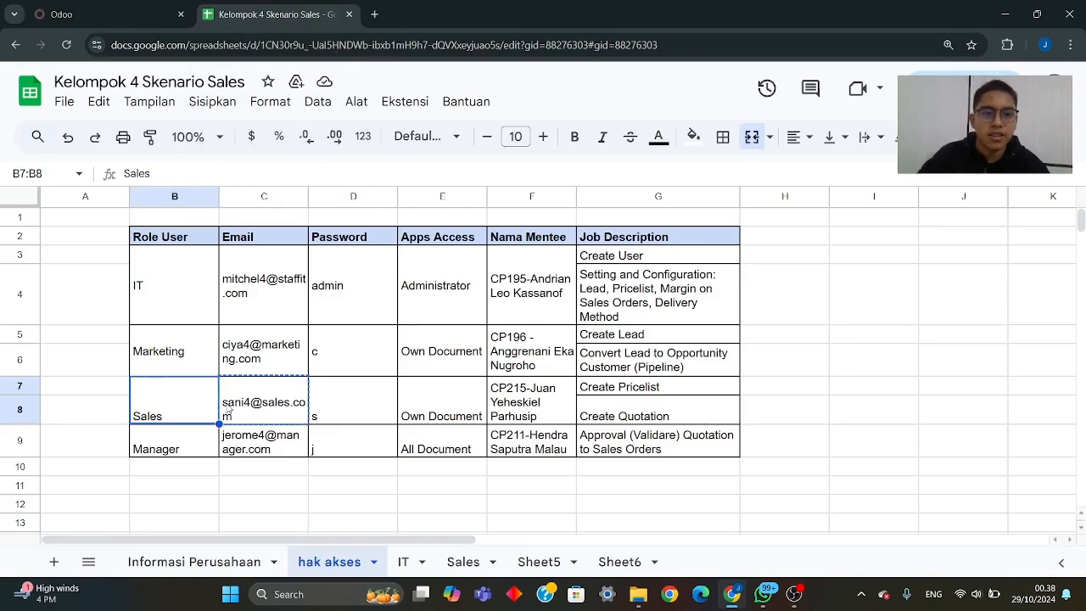
left_click(258, 406)
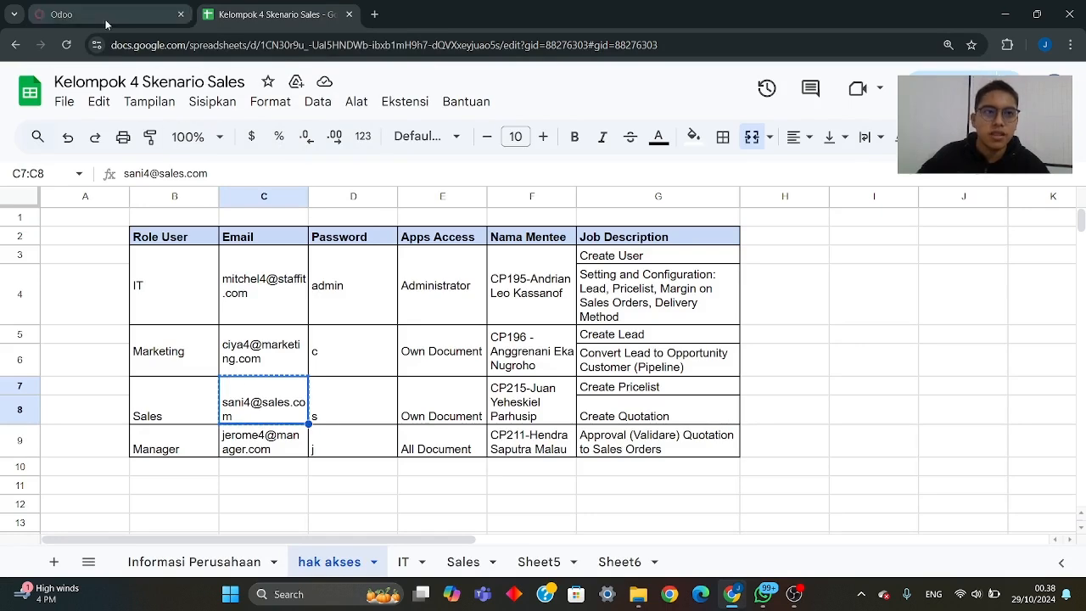
key("ctrl+shift+Tab")
key("ctrl+v")
- Copy the Sales user's password from the access sheet into the Odoo login form and log in
left_click(241, 23)
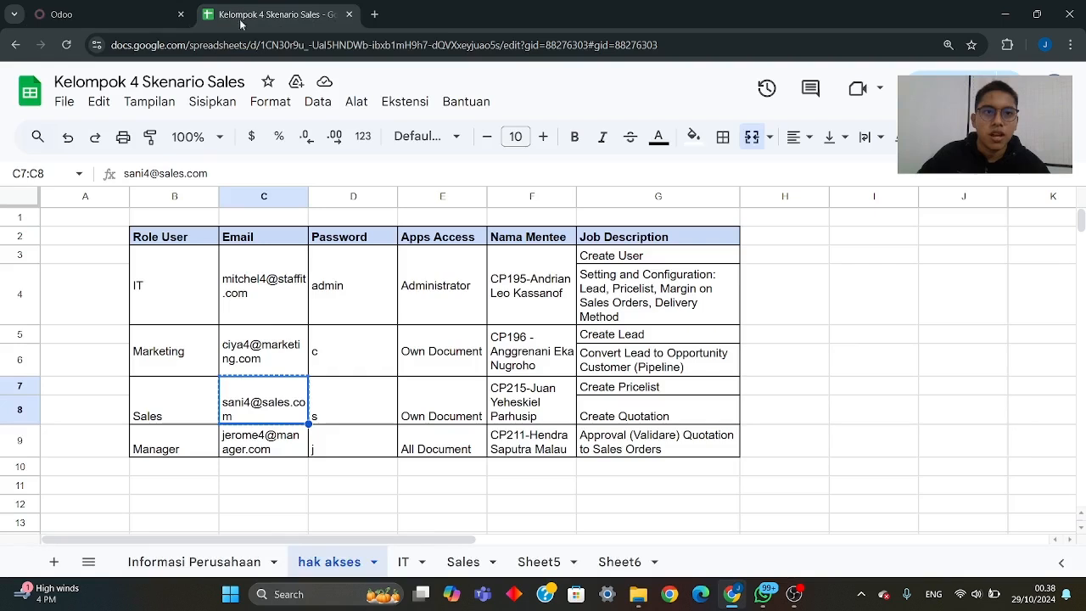
left_click(342, 399)
key("ctrl+c")
key("ctrl+shift+Tab")
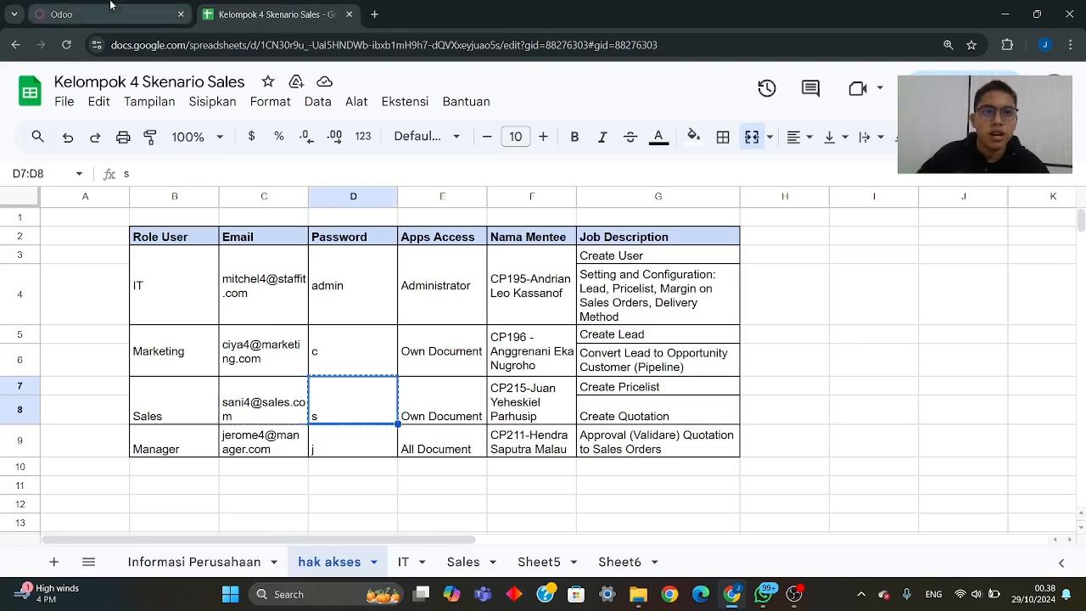
left_click(502, 329)
key("ctrl+v")
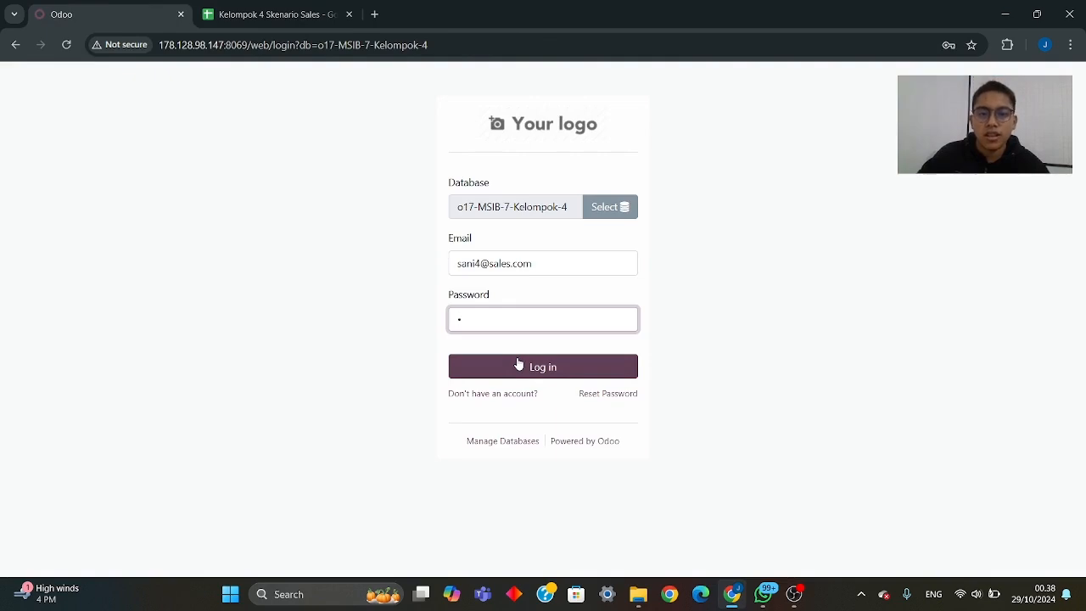
left_click(520, 364)
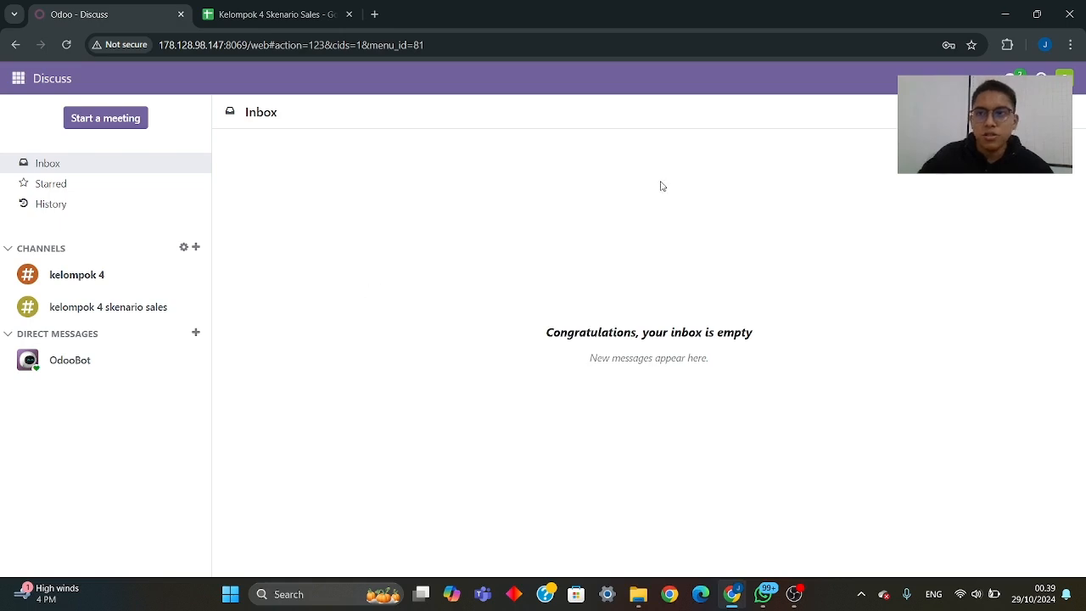
- Review the logged-in Sales user's profile preferences and save them
left_click(1065, 78)
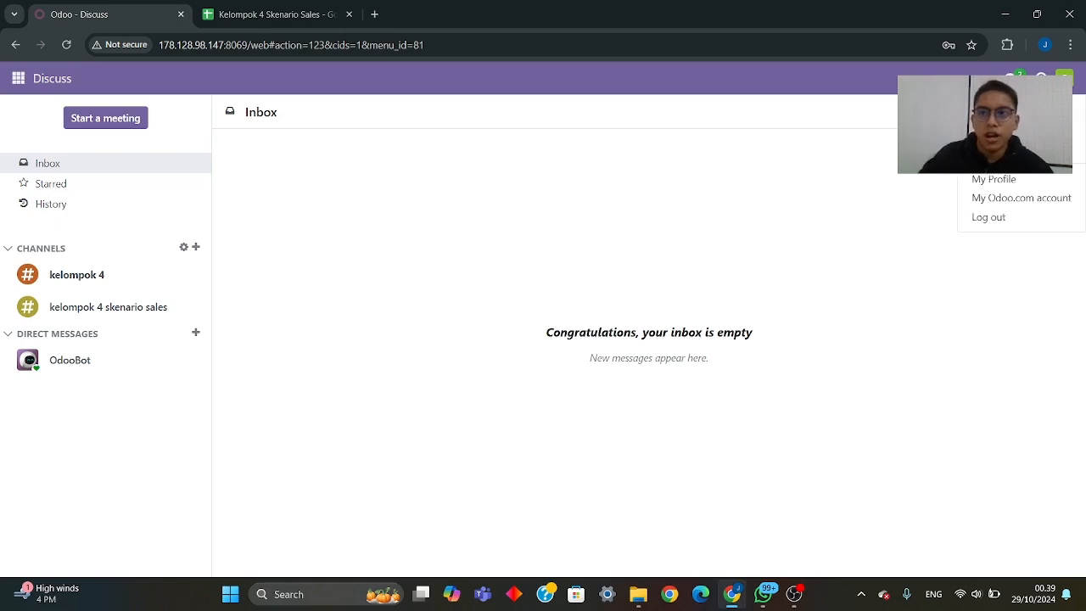
left_click(1019, 180)
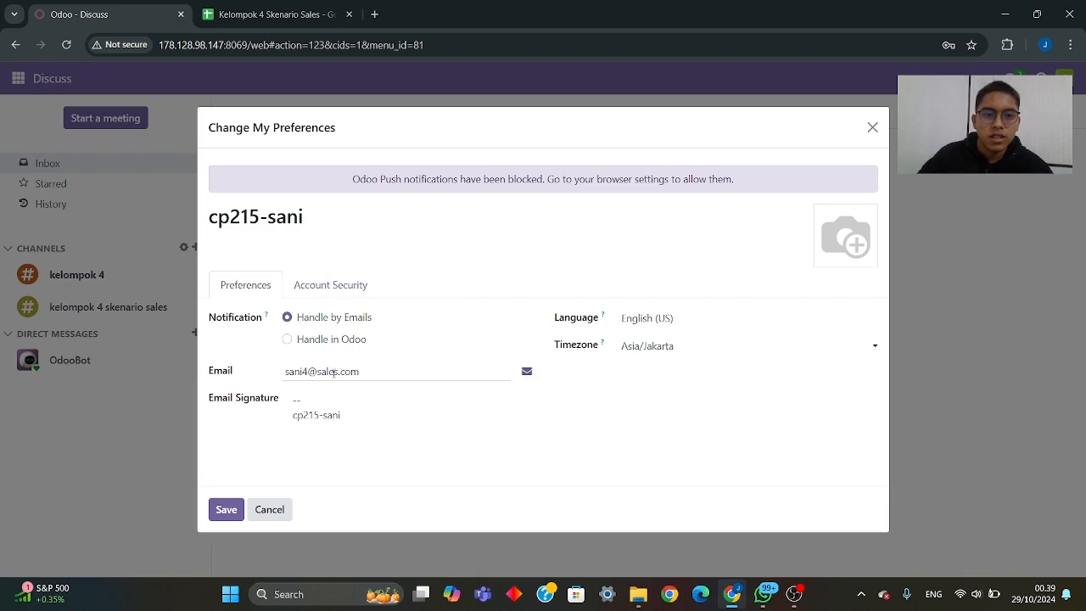
left_click(226, 513)
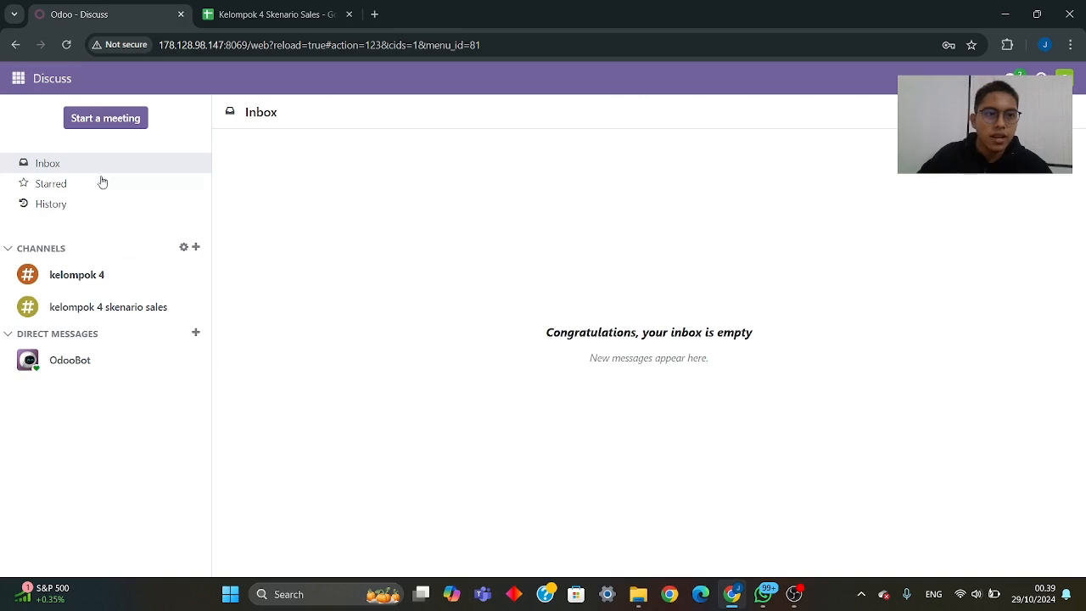
- Open the pricelists in the Sales app and start a new pricelist
left_click(18, 79)
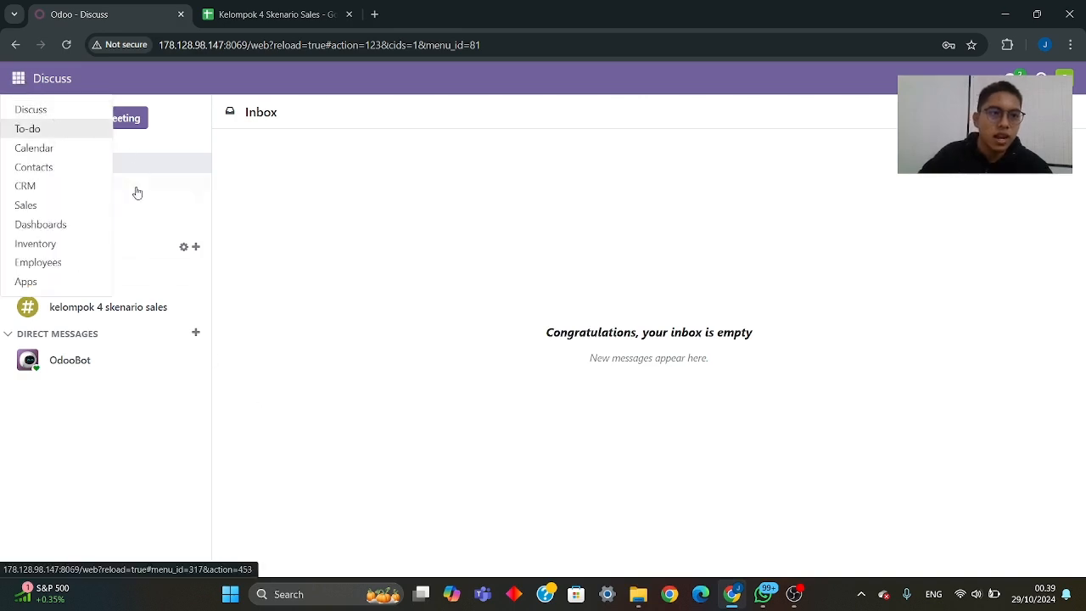
left_click(39, 208)
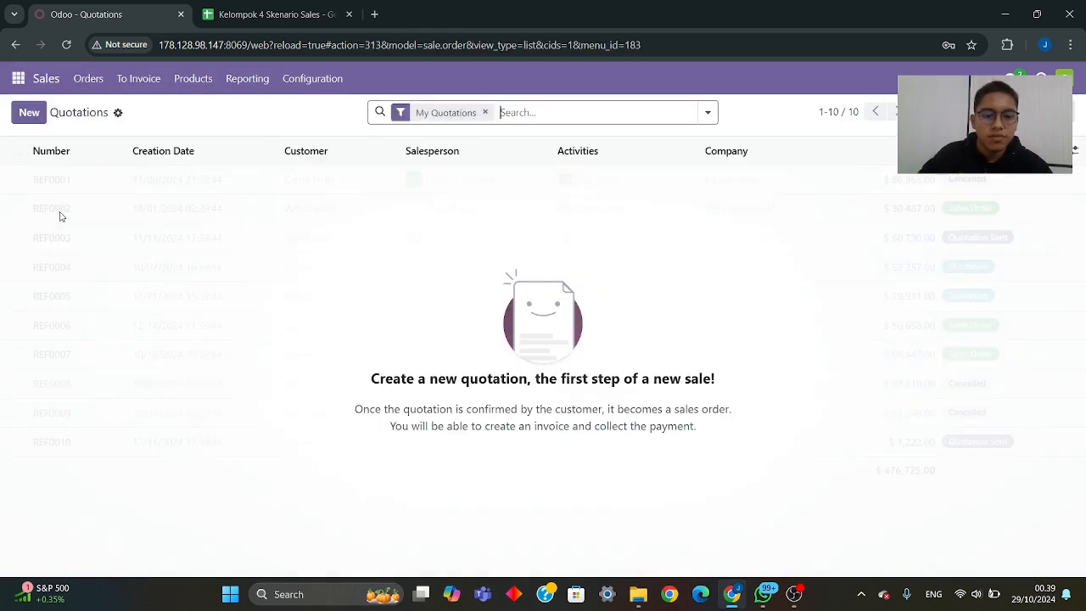
left_click(195, 79)
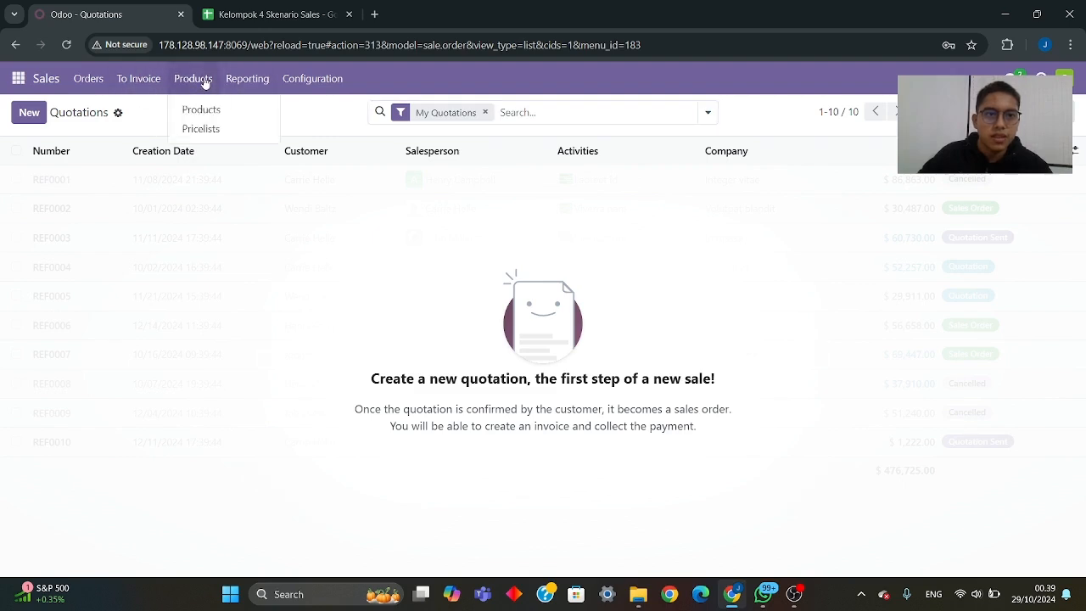
left_click(212, 132)
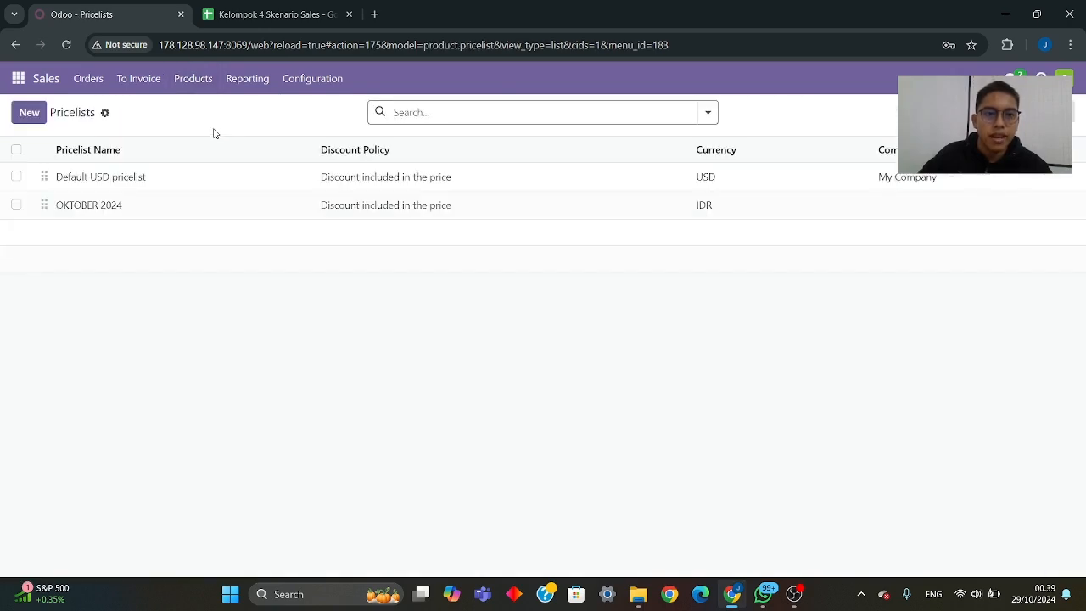
left_click(36, 118)
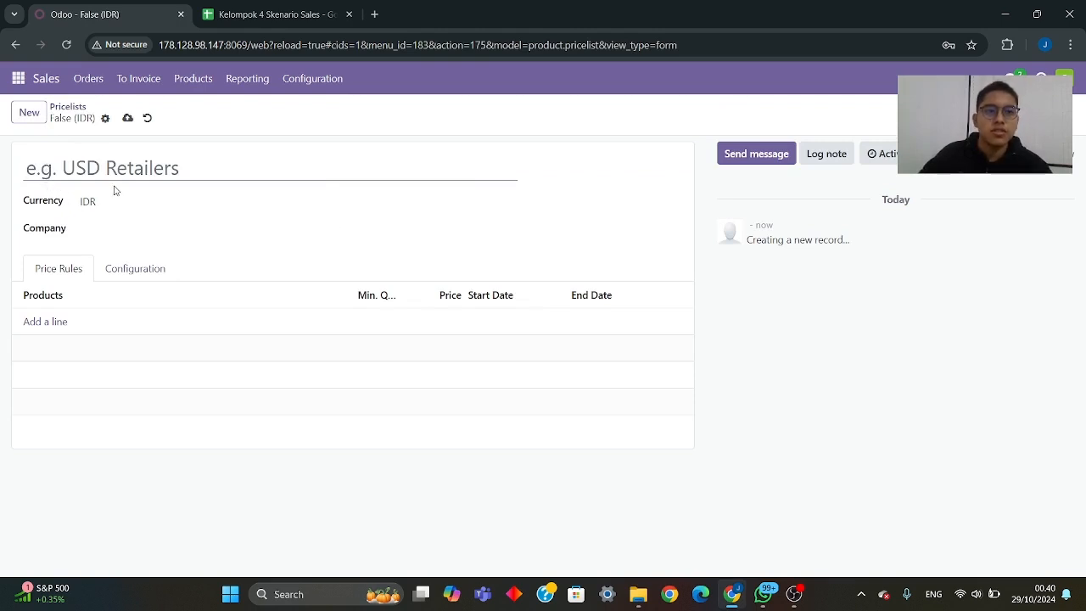
- Name the new pricelist "PRICELIST PT AMETHYST [KLP-04]" using the title from the spreadsheet's Sales sheet
left_click(252, 14)
scroll(339, 285, "down", 2)
left_click(443, 562)
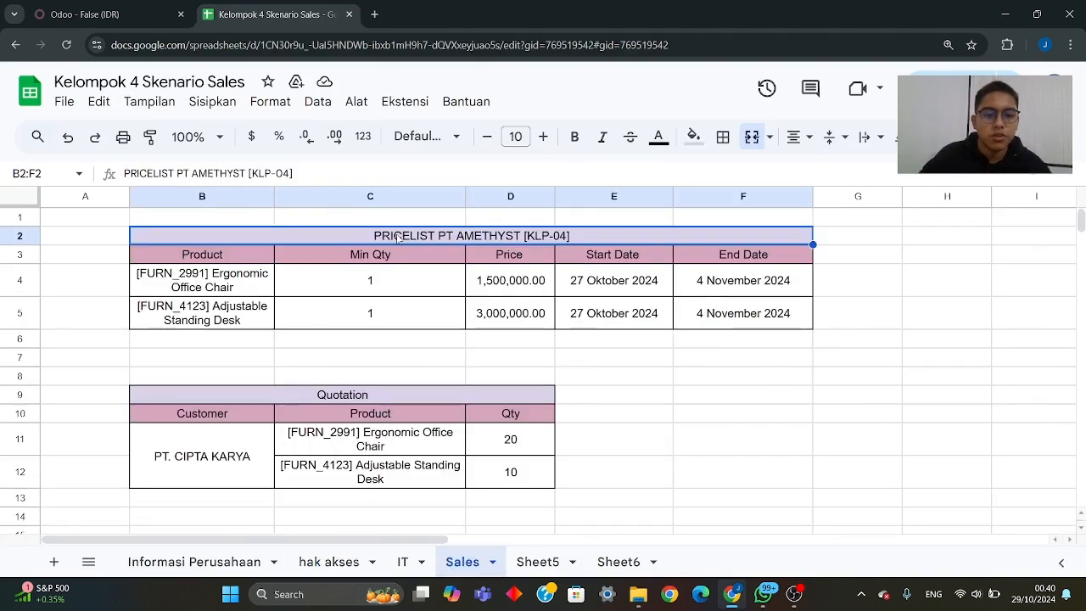
left_click(80, 14)
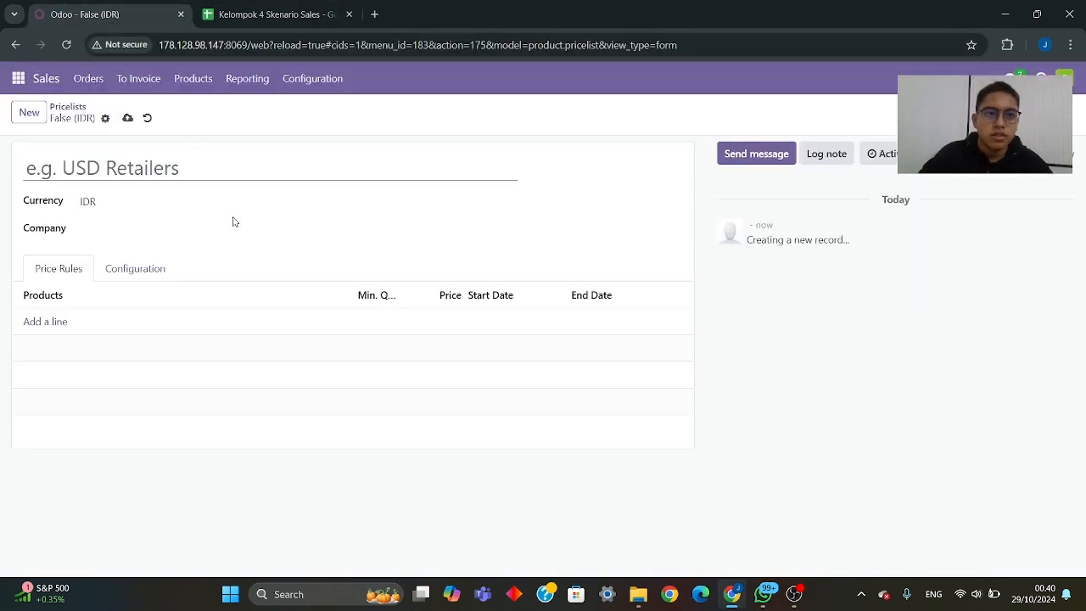
key("ctrl+v")
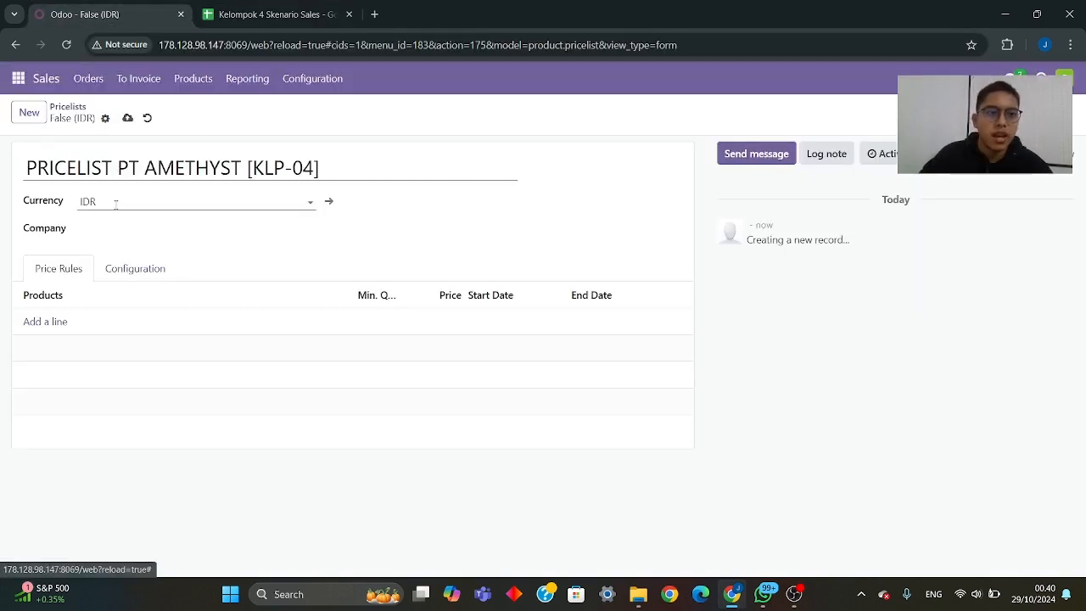
- Add a price rule for the product "[FURN_2991] Ergonomic Office Chair", copied from the Sales sheet
left_click(263, 15)
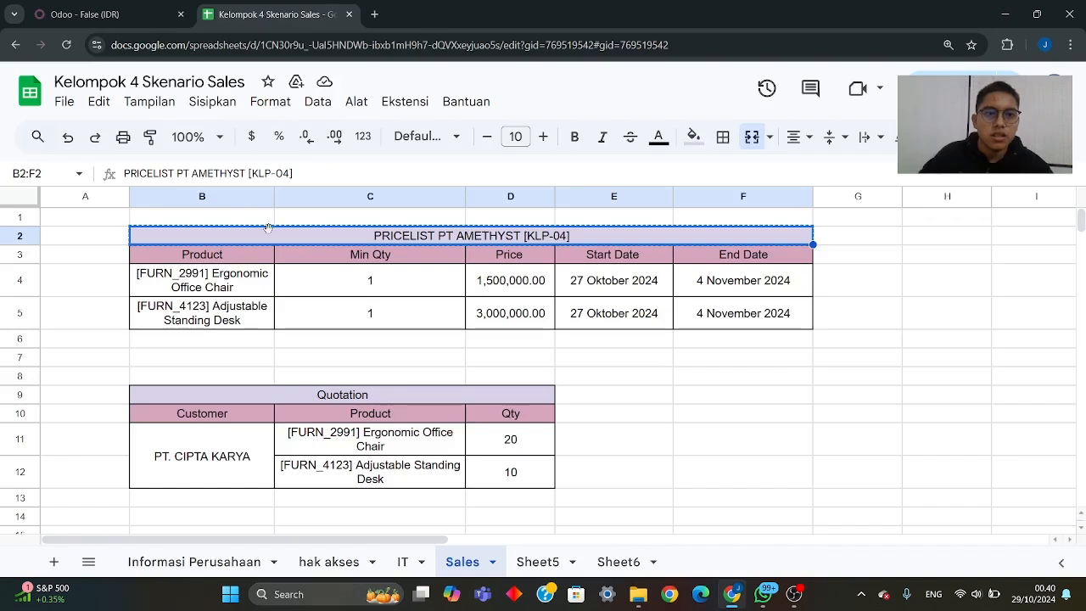
left_click(232, 287)
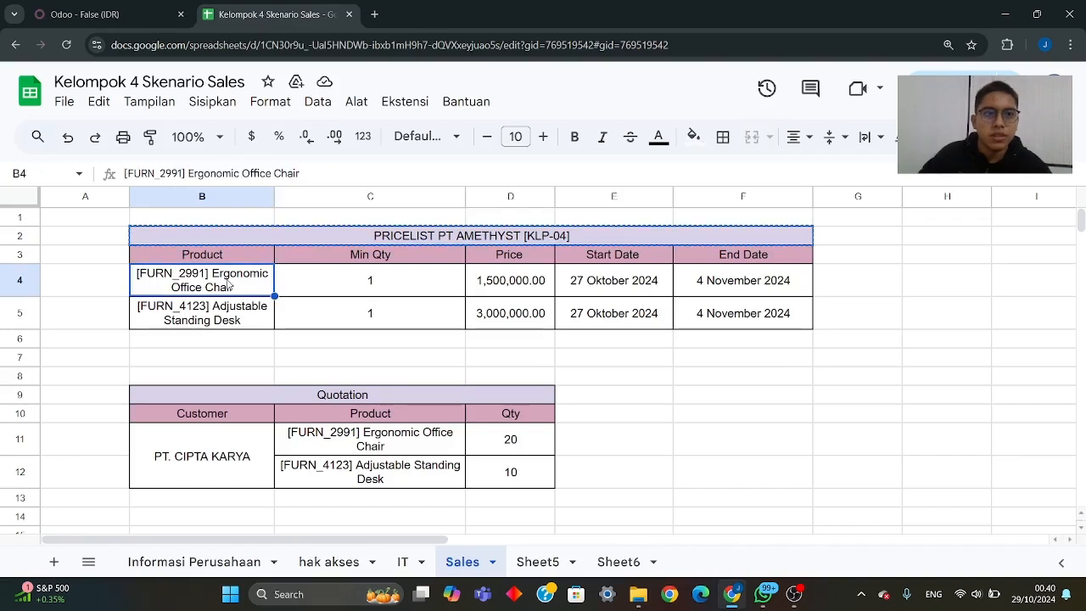
left_click(131, 15)
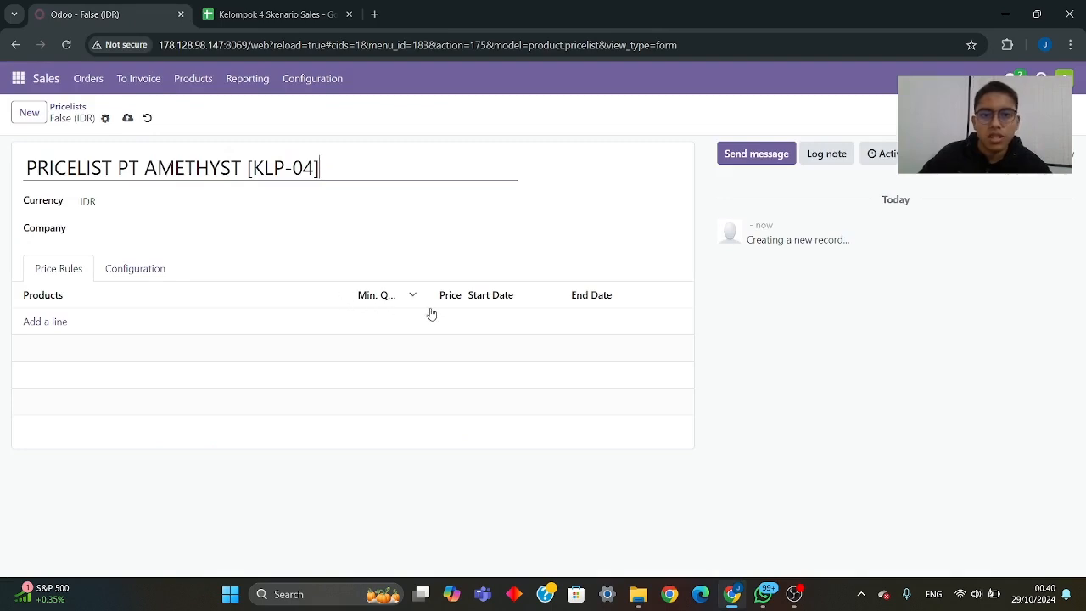
left_click(272, 15)
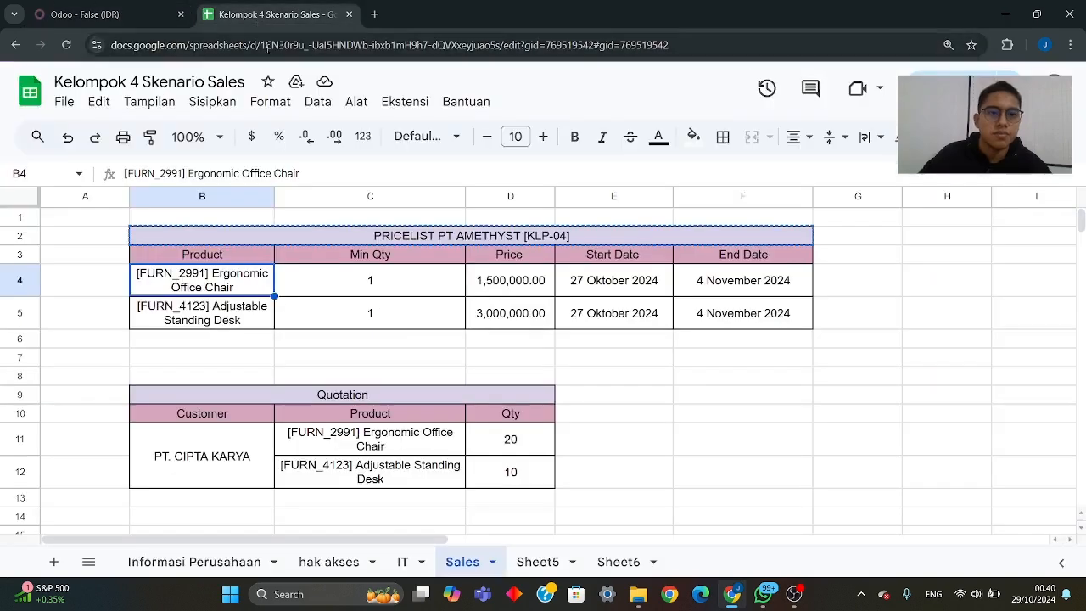
key("ctrl+c")
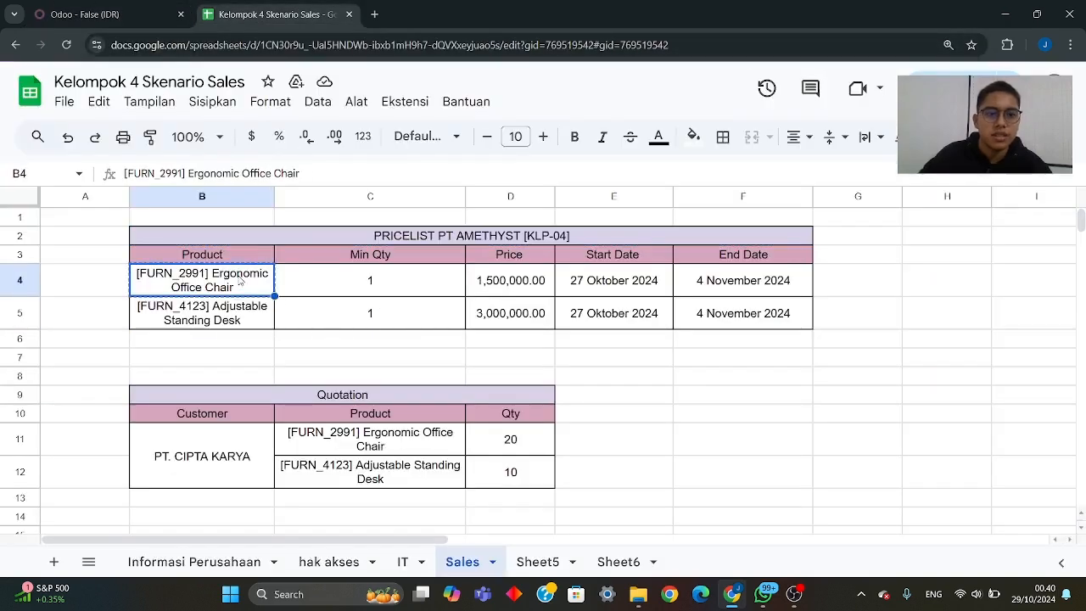
left_click(117, 12)
key("ctrl+v")
left_click(93, 346)
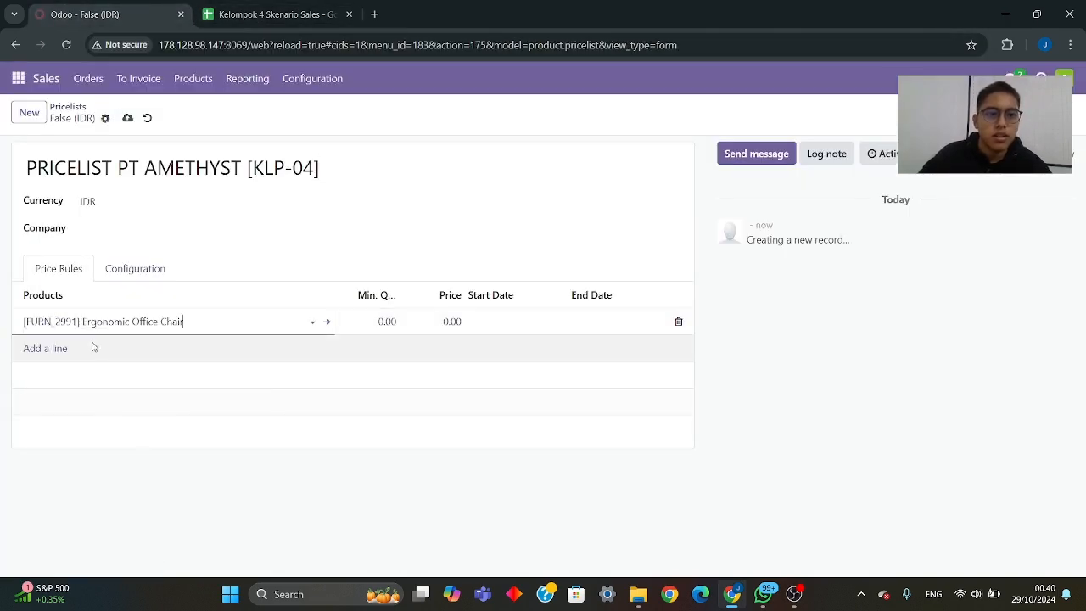
- Set the Ergonomic Office Chair rule's minimum quantity to 1 and its price to 1500000, following the Sales sheet
left_click(272, 14)
left_click(122, 15)
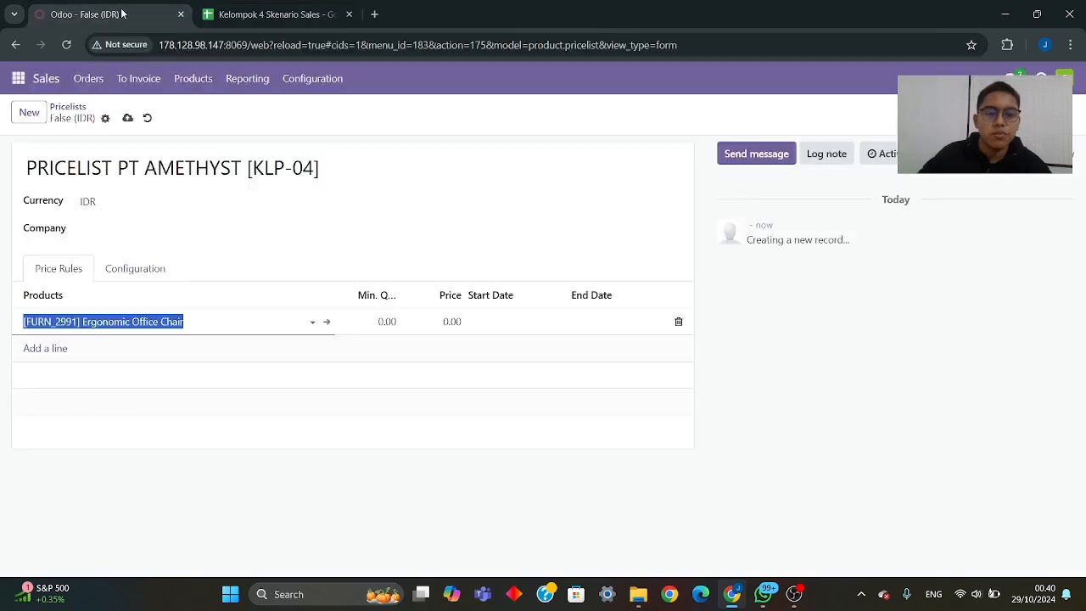
left_click(366, 321)
type("1")
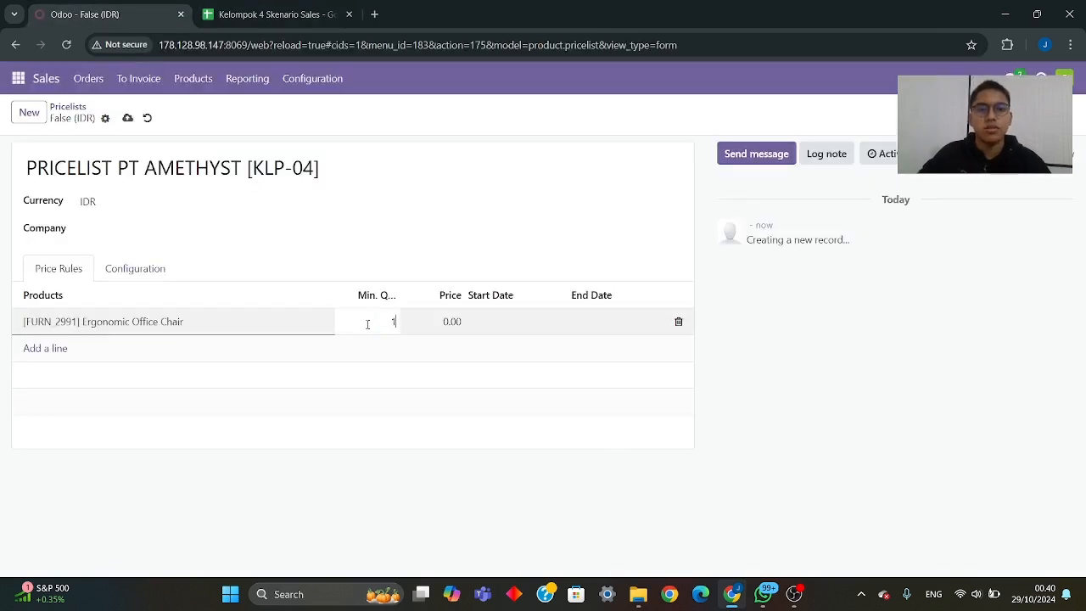
left_click(307, 8)
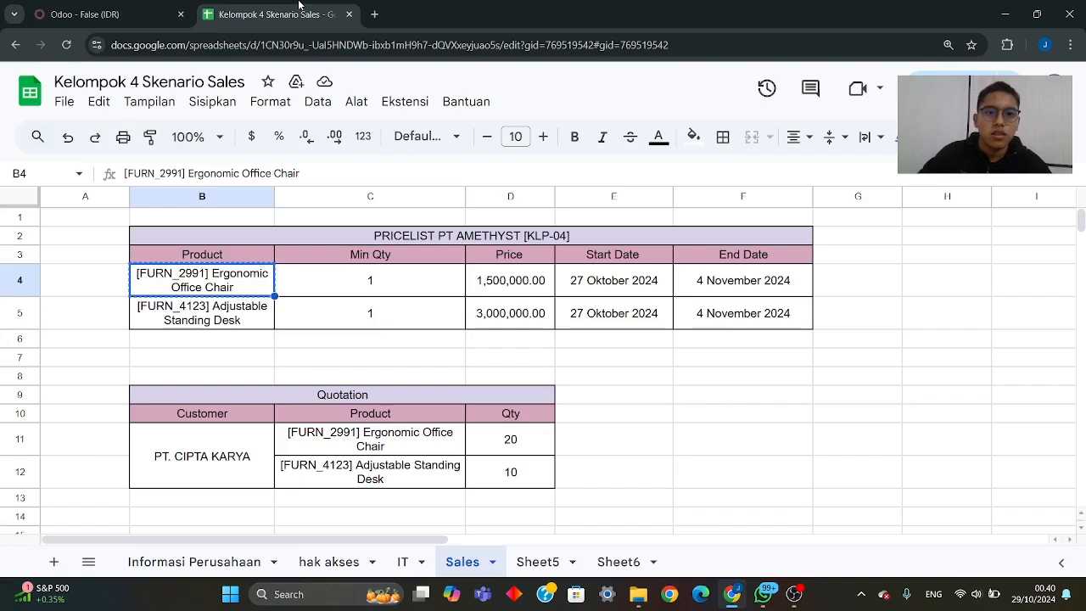
left_click(104, 11)
left_click(451, 323)
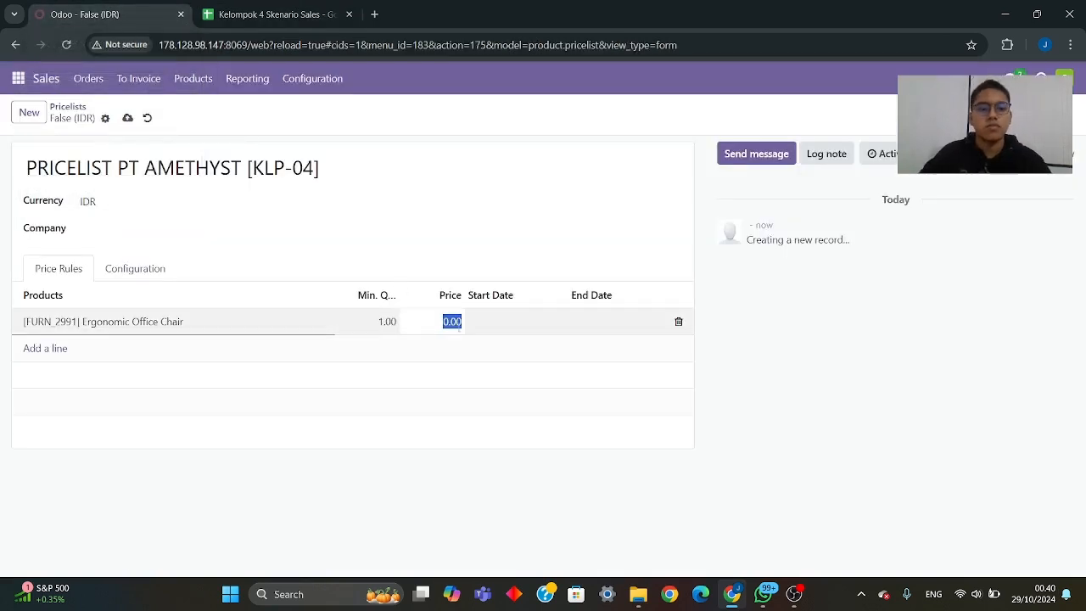
type("1500000")
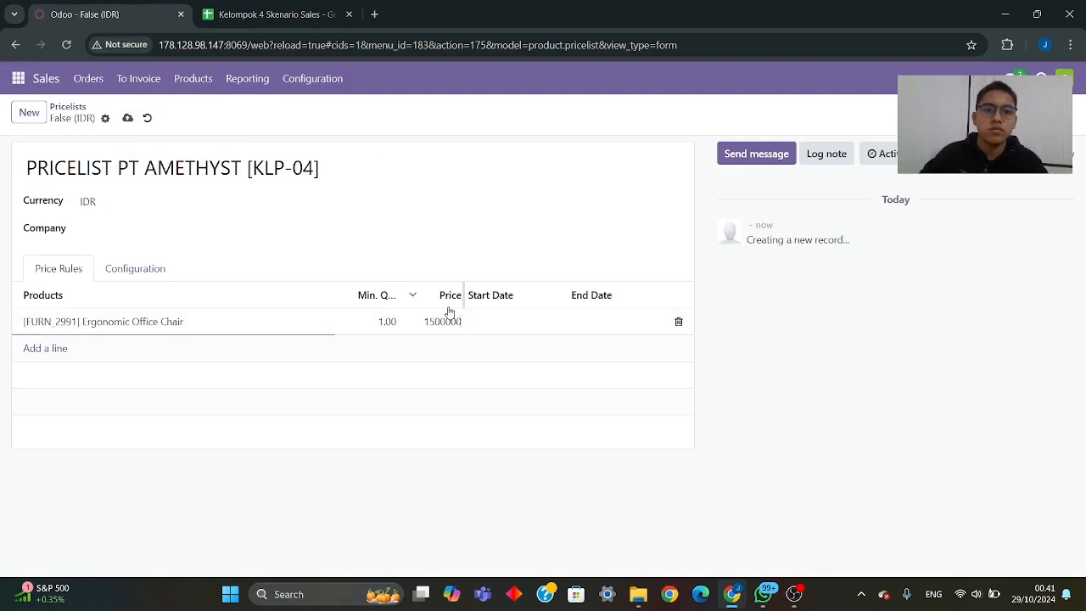
- Try to set the Ergonomic Office Chair rule's start date to 27 October 2024, as given in the Sales sheet
left_click(276, 12)
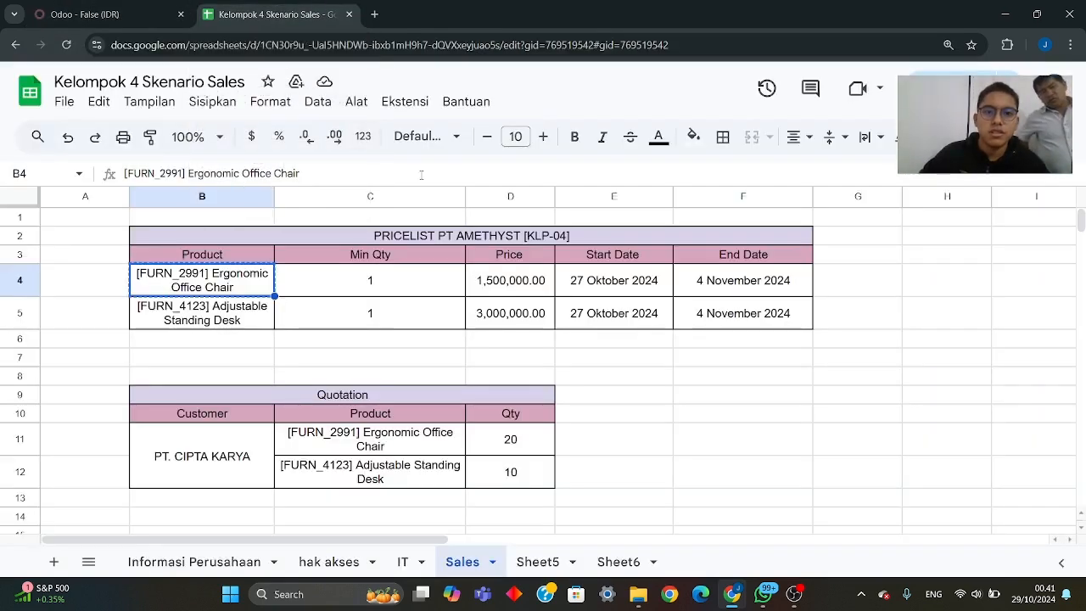
left_click(123, 16)
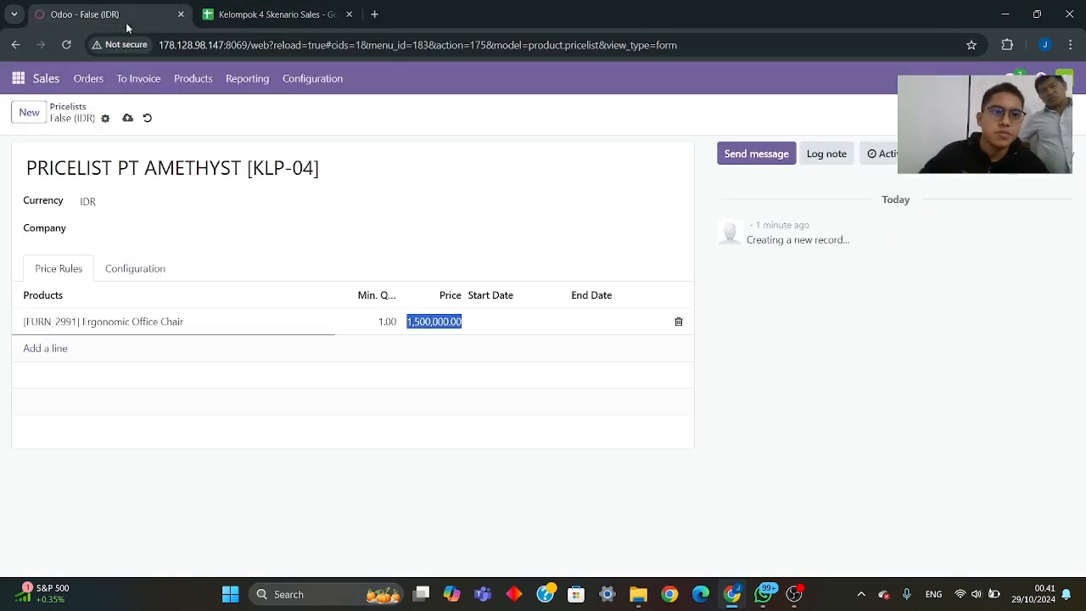
left_click(494, 324)
left_click(637, 291)
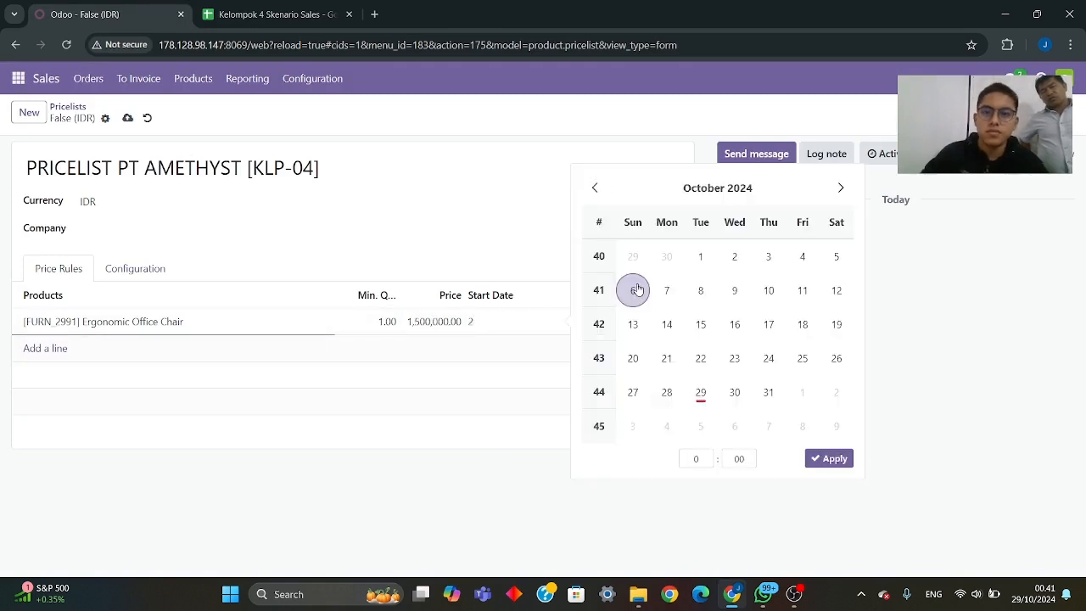
left_click(633, 392)
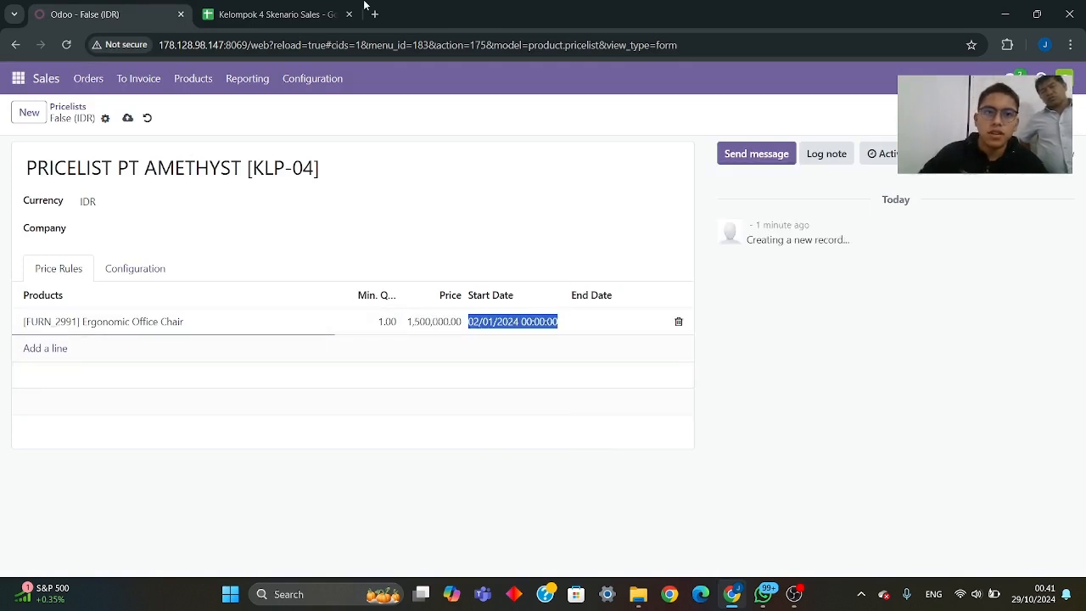
- Set the Ergonomic Office Chair rule's end date to 4 November 2024, following the Sales sheet
left_click(270, 14)
left_click(94, 14)
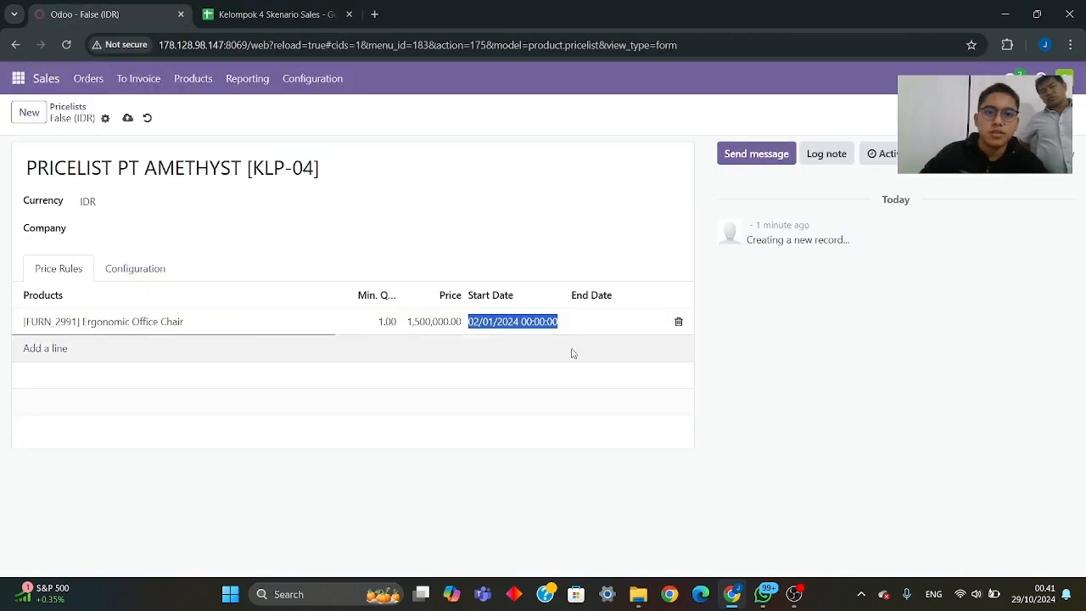
left_click(647, 331)
left_click(944, 188)
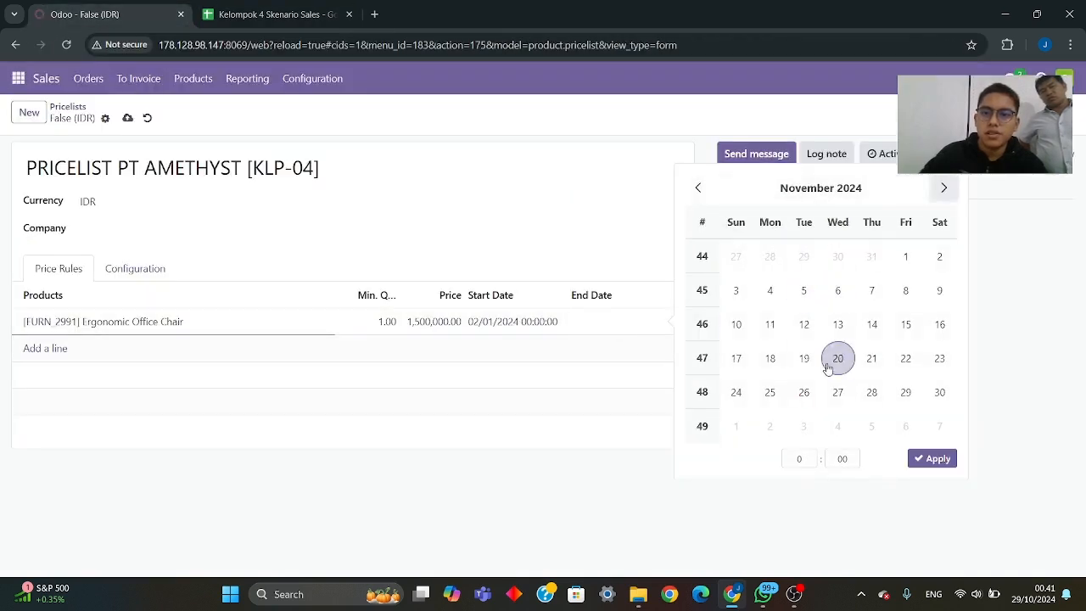
left_click(770, 290)
left_click(929, 458)
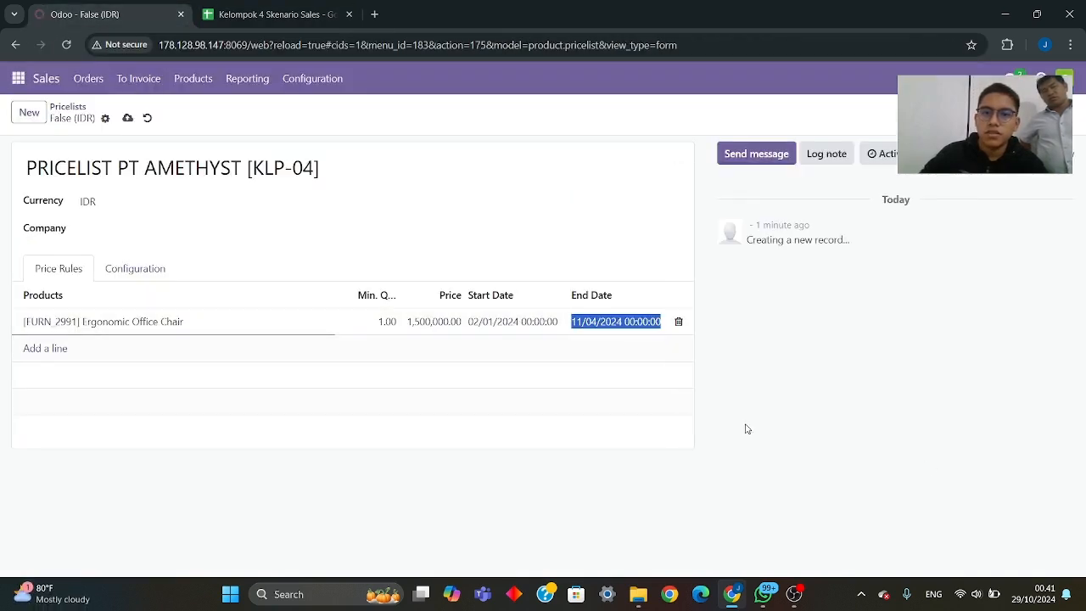
- Add a second price rule for the product "[FURN_4123] Adjustable Standing Desk", copied from the Sales sheet
left_click(238, 14)
left_click(218, 315)
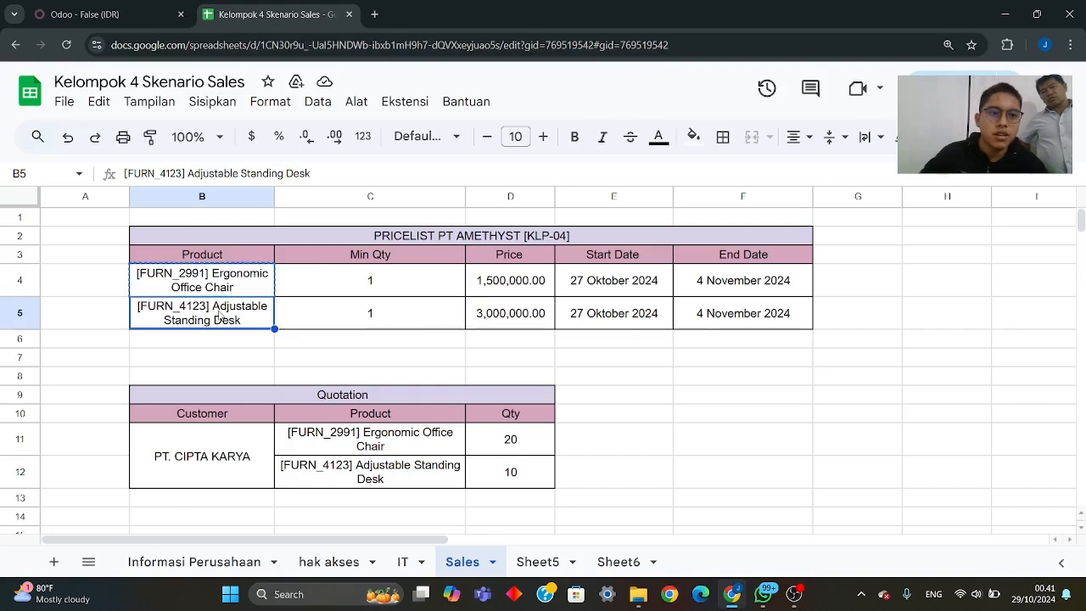
left_click(85, 14)
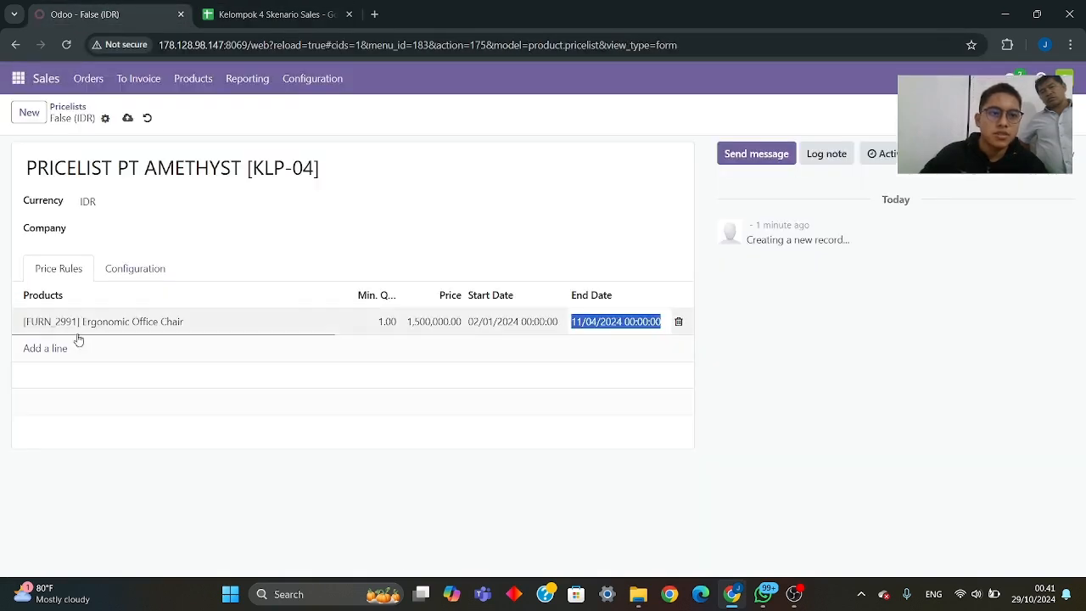
left_click(47, 348)
key("ctrl+v")
left_click(95, 372)
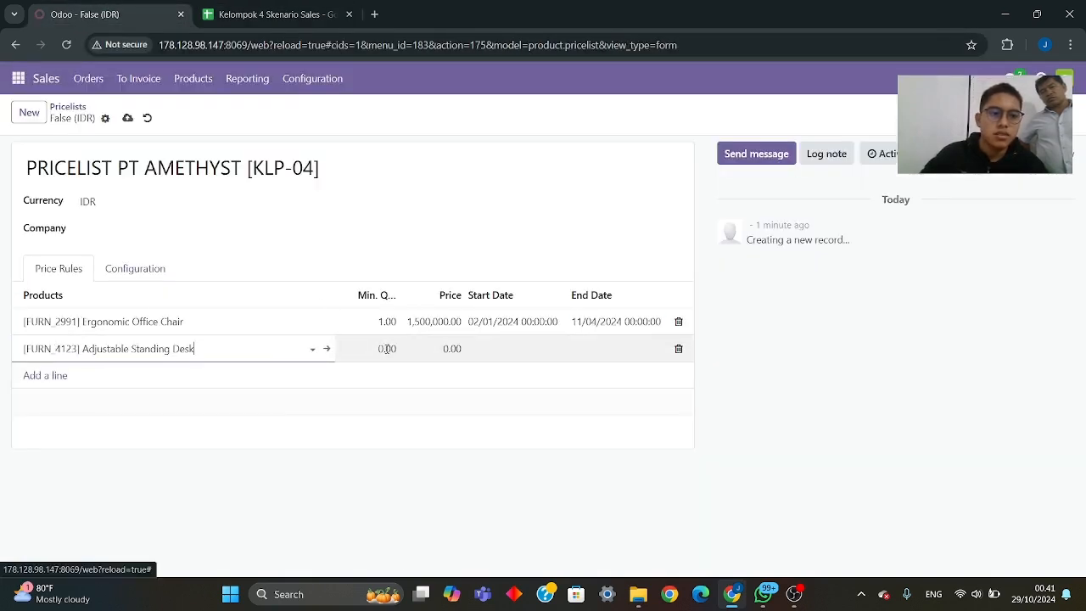
- Set the Adjustable Standing Desk rule's minimum quantity to 1 and its price to 3,000,000, following the Sales sheet
left_click(280, 14)
left_click(100, 22)
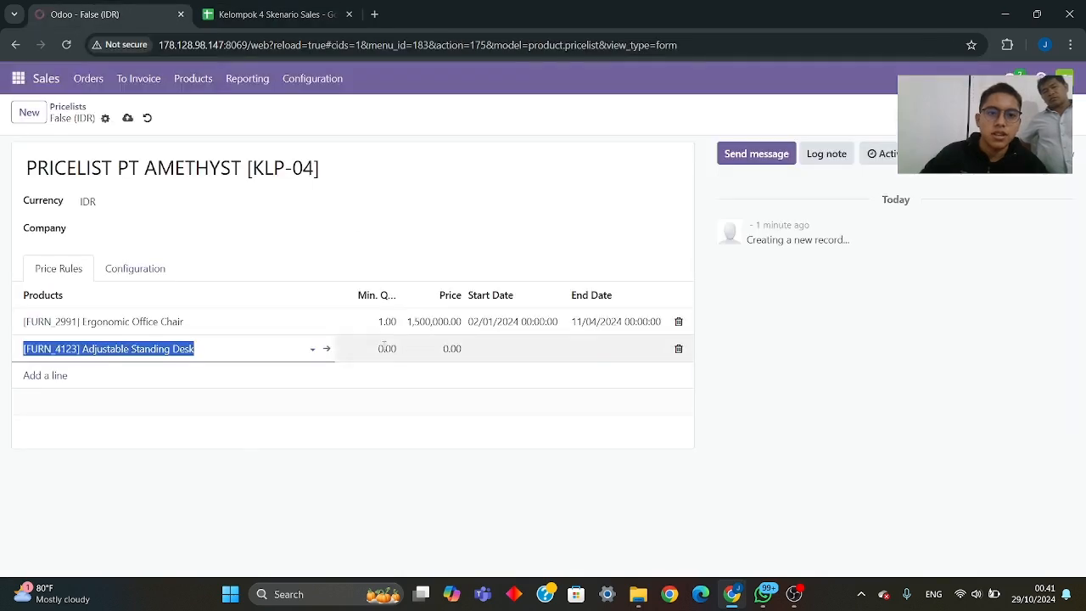
left_click(382, 347)
type("1")
left_click(312, 25)
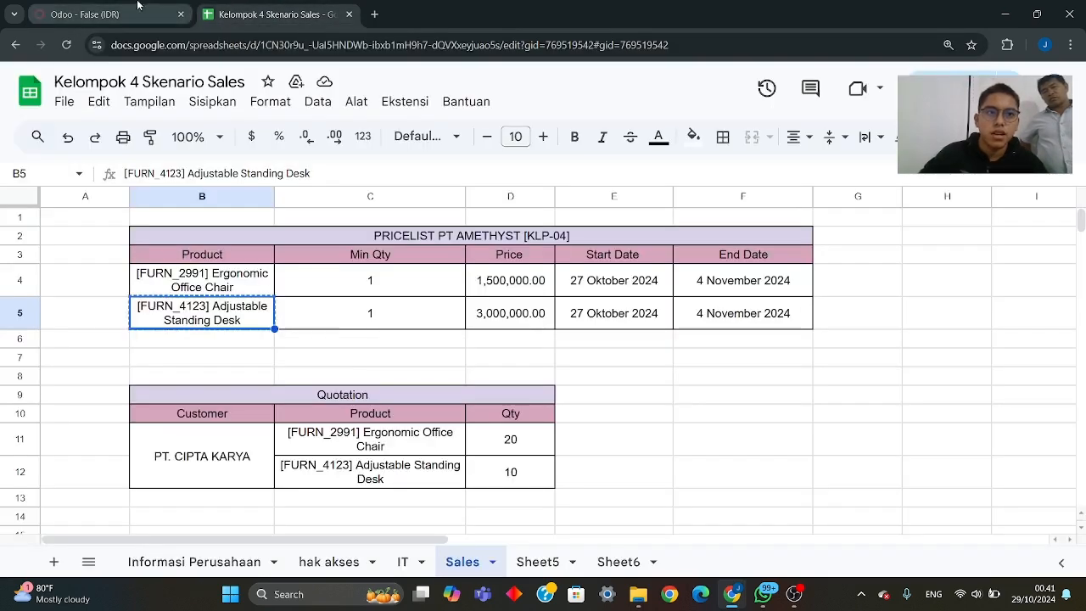
left_click(85, 15)
left_click(431, 349)
type("3,")
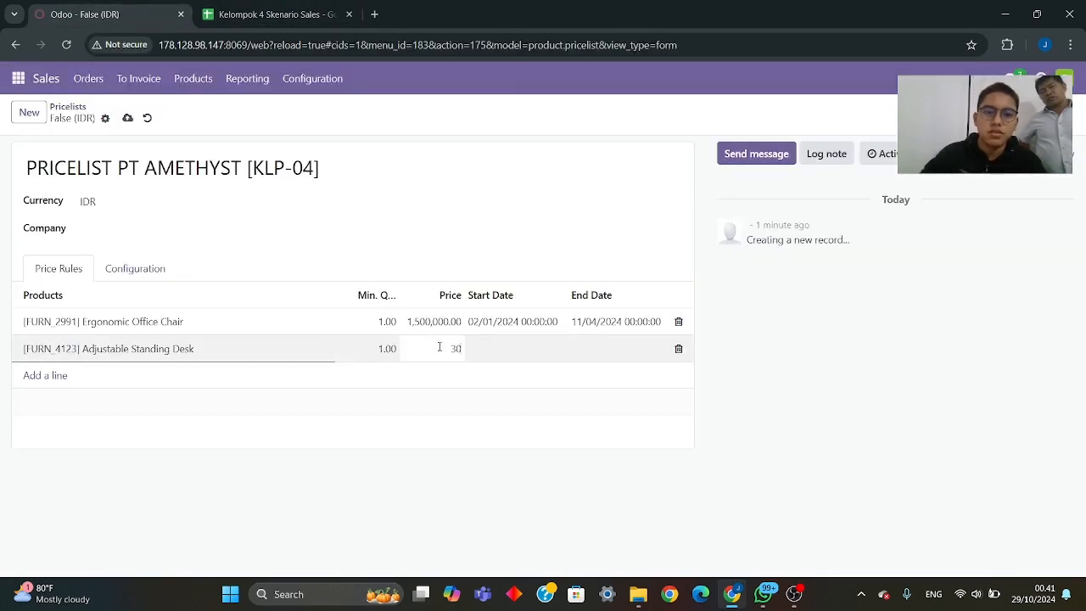
type("000,000")
- Set the Adjustable Standing Desk rule's start date to 27 October 2024, as given in the Sales sheet
left_click(222, 19)
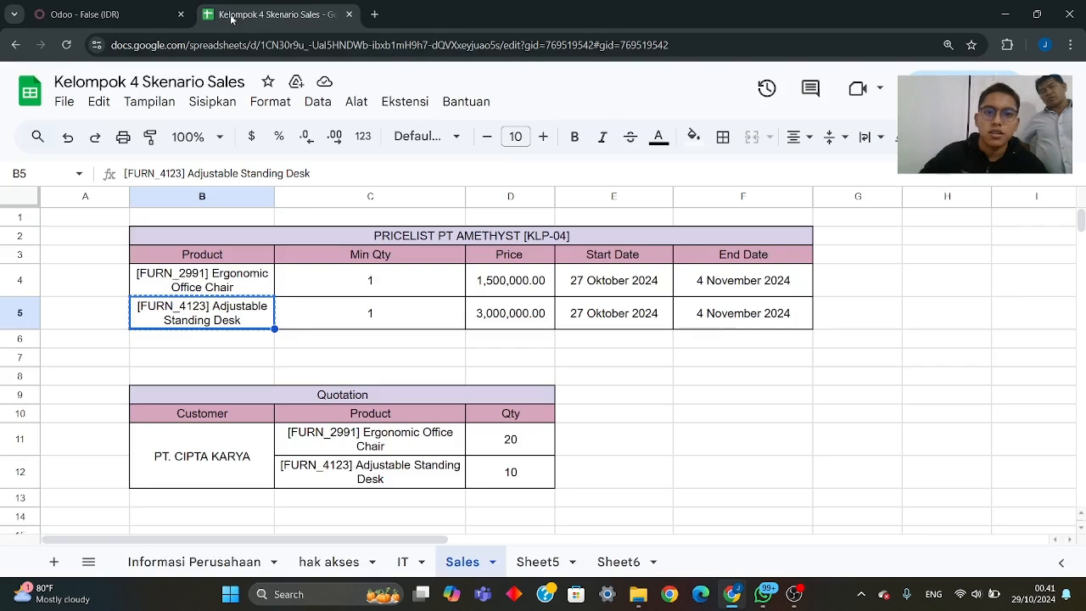
left_click(134, 15)
left_click(497, 349)
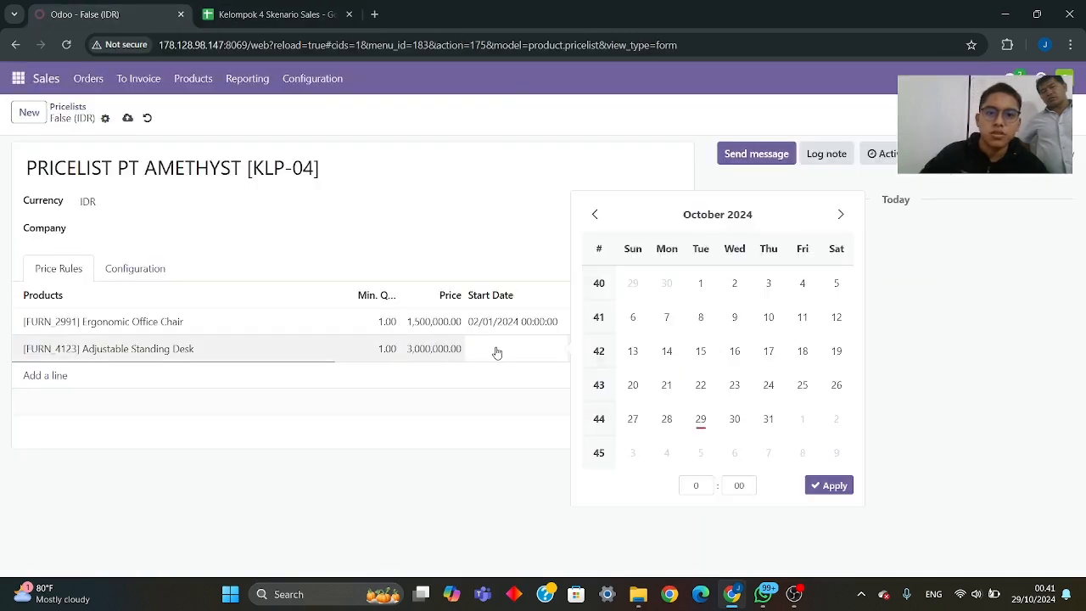
left_click(633, 419)
left_click(829, 486)
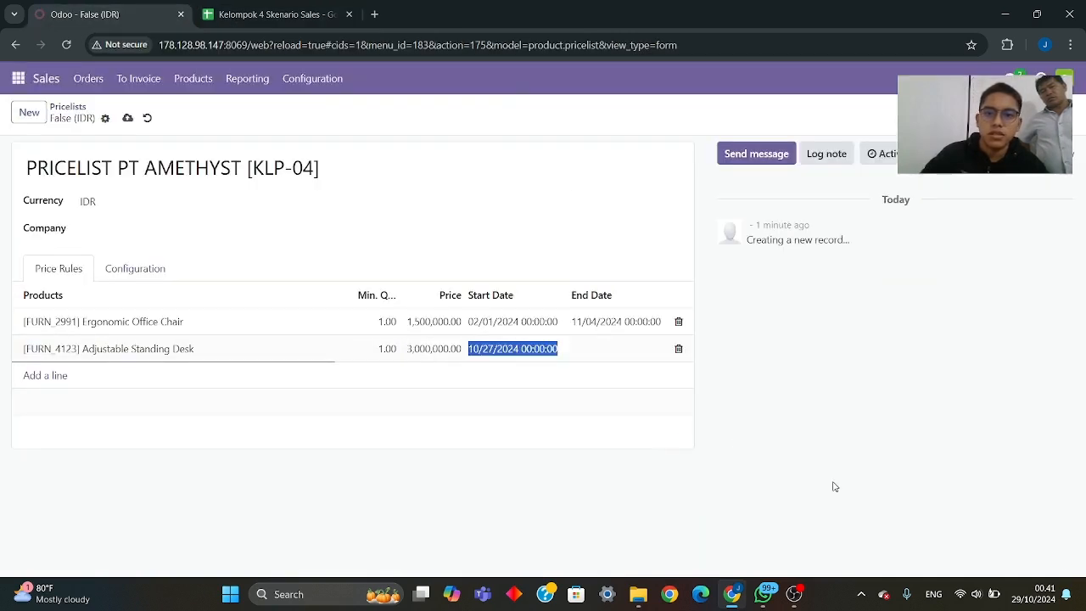
- Correct the Ergonomic Office Chair rule's start date to 27 October 2024
left_click(487, 327)
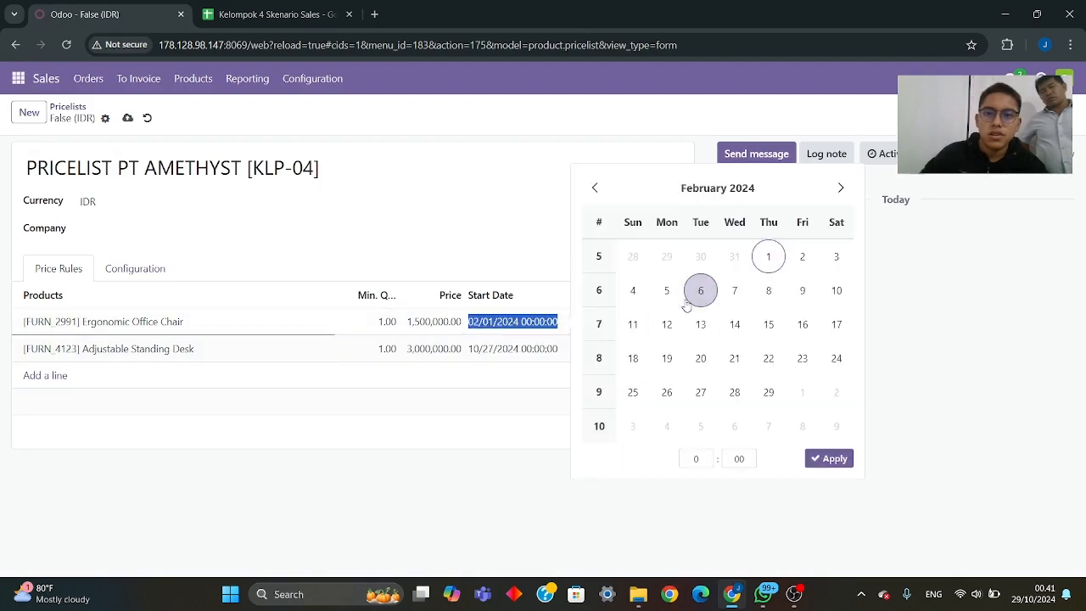
left_click(841, 187)
left_click(841, 188)
left_click(837, 190)
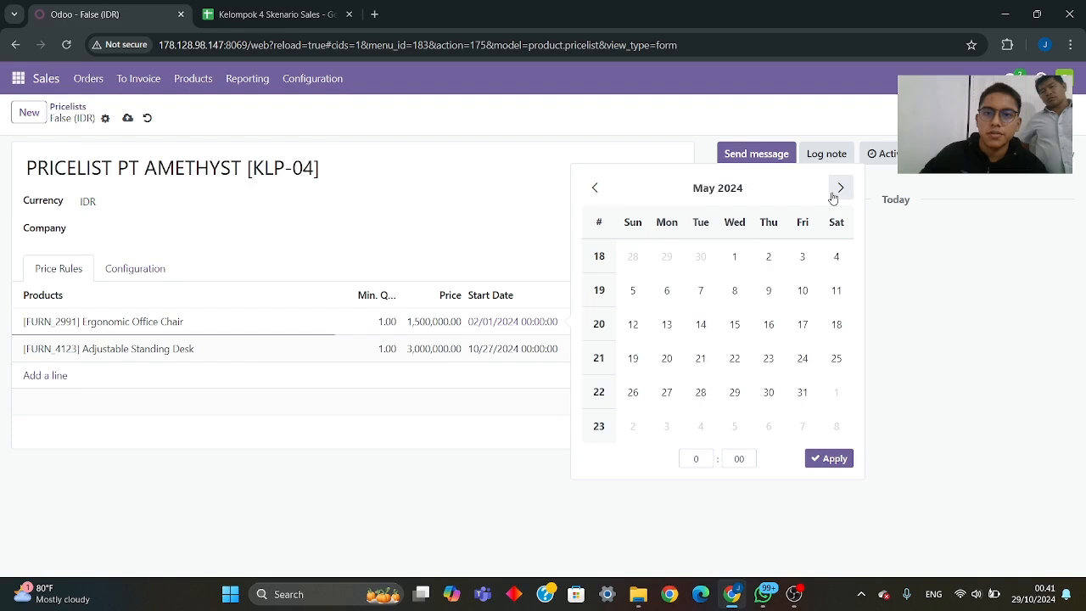
left_click(837, 190)
left_click(837, 190)
left_click(837, 190)
left_click(837, 190)
left_click(837, 188)
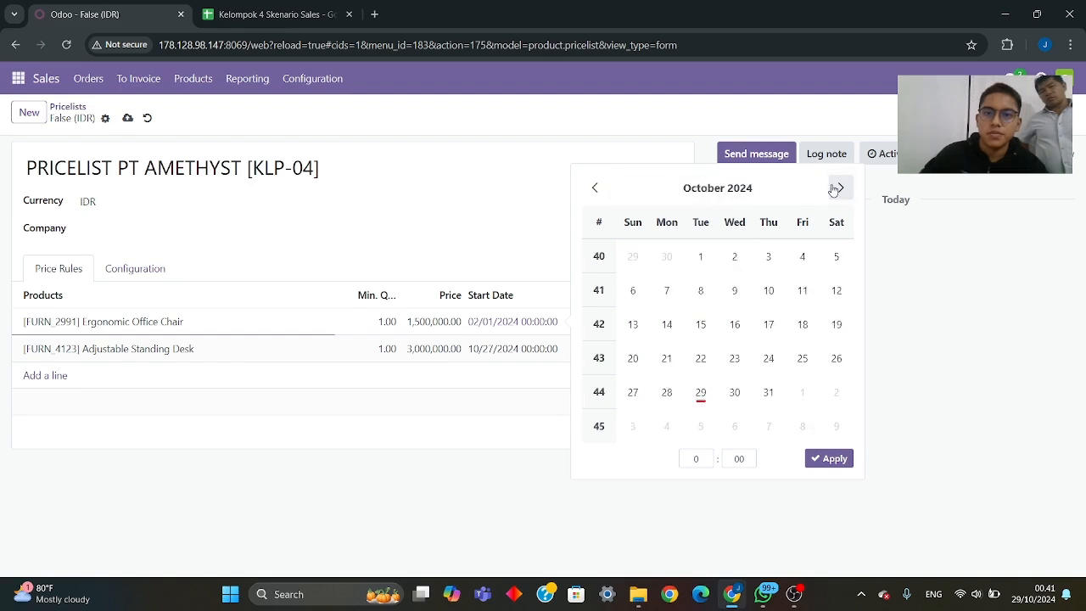
left_click(633, 391)
left_click(829, 459)
- Set the Adjustable Standing Desk rule's end date to 4 November 2024 and save the pricelist
left_click(600, 354)
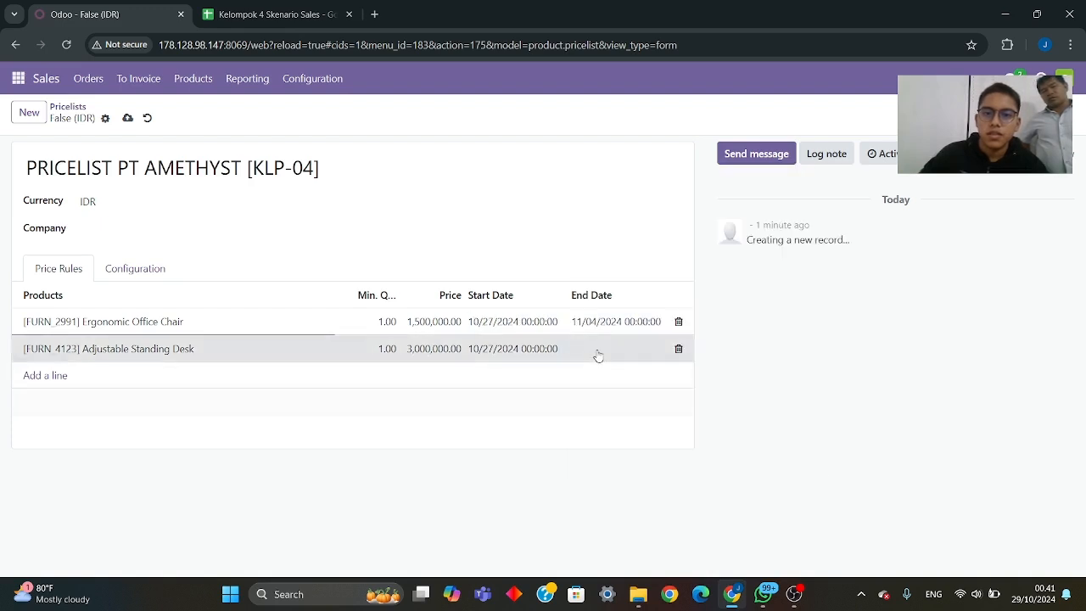
left_click(242, 11)
left_click(145, 18)
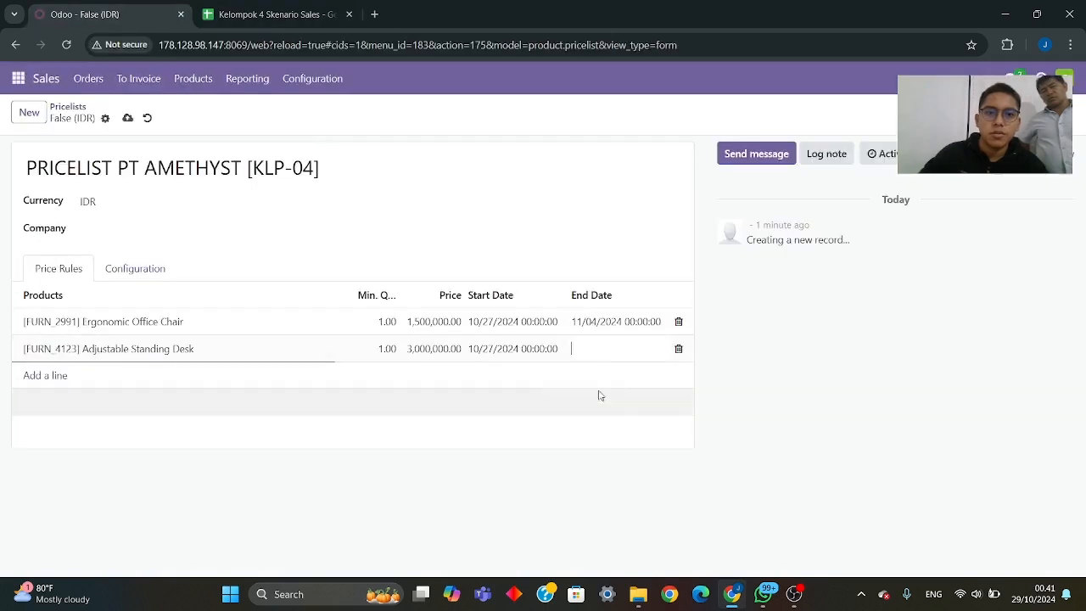
left_click(601, 348)
left_click(943, 214)
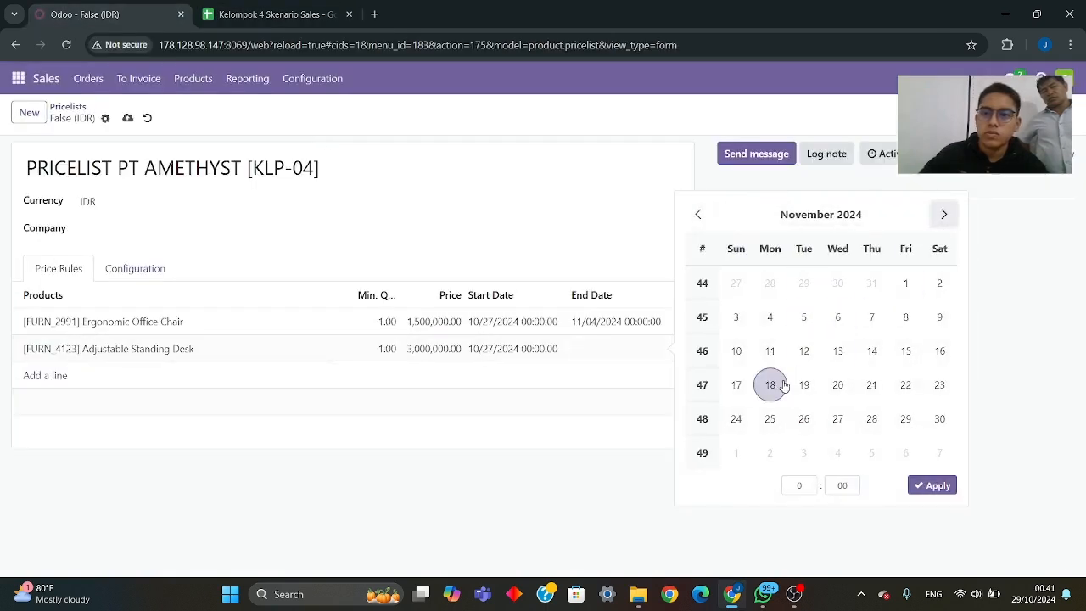
left_click(770, 316)
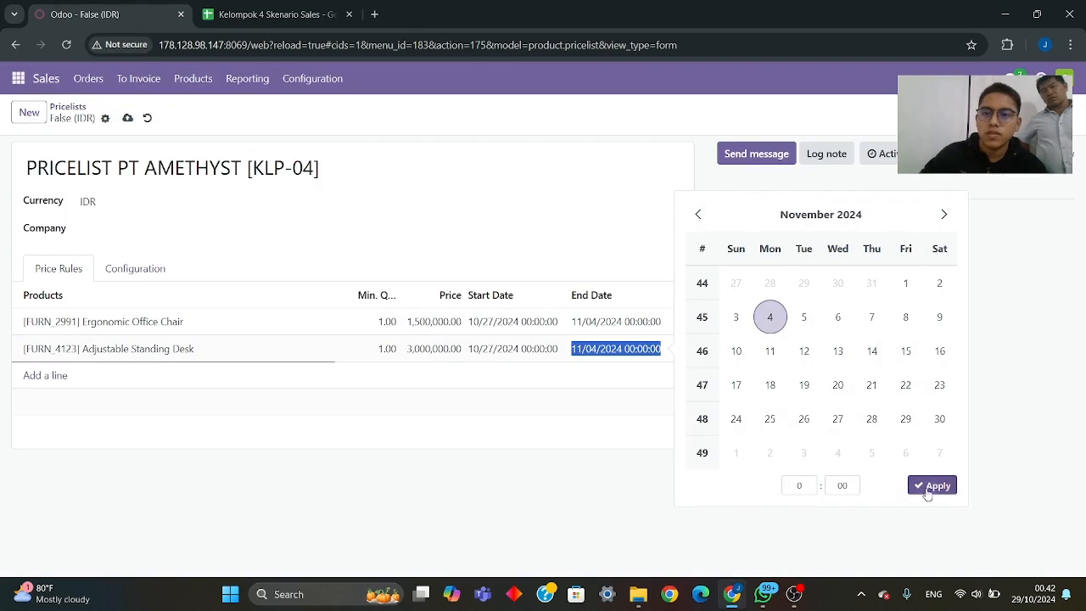
left_click(933, 486)
left_click(746, 443)
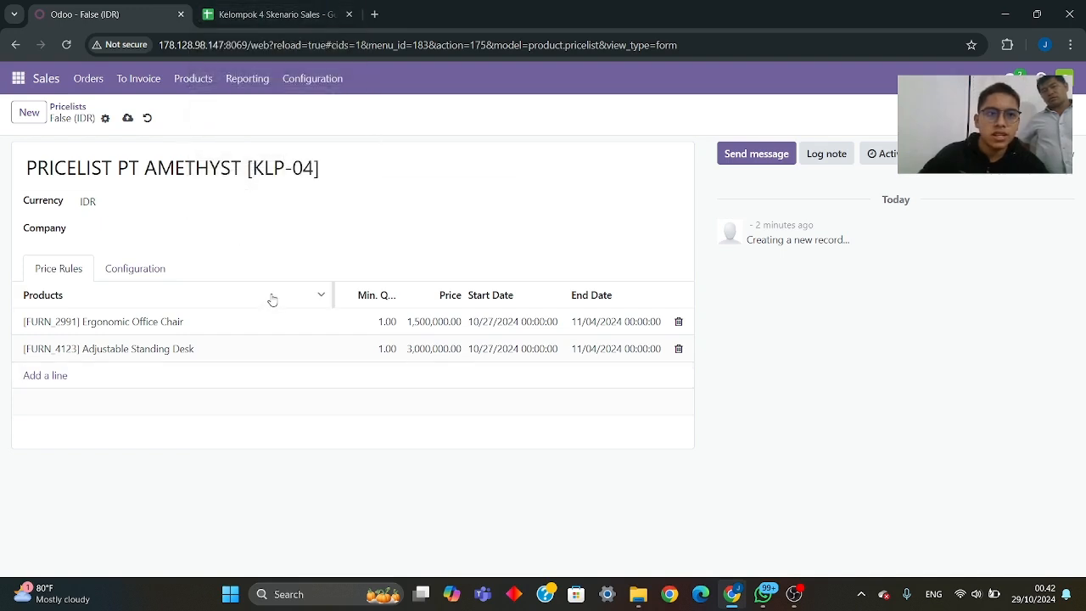
left_click(127, 118)
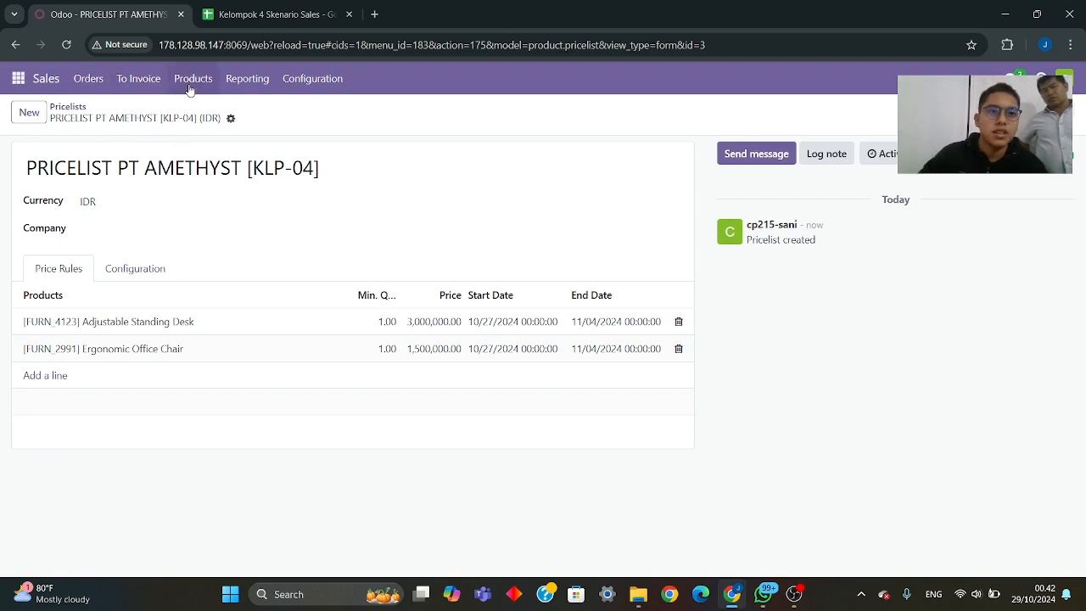
- Open the list of quotations and start a new quotation
left_click(88, 86)
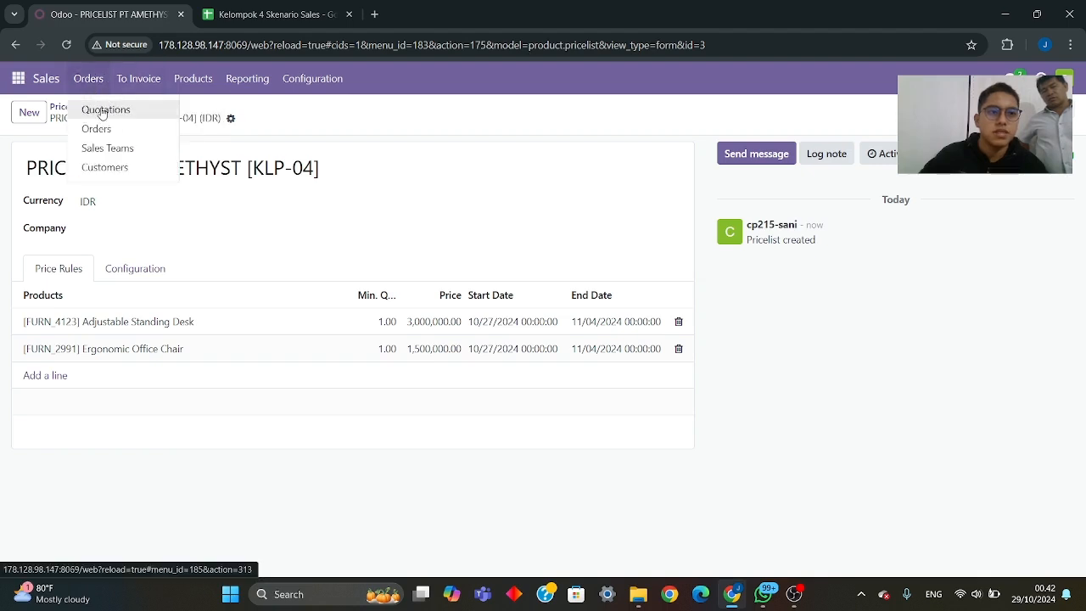
left_click(102, 114)
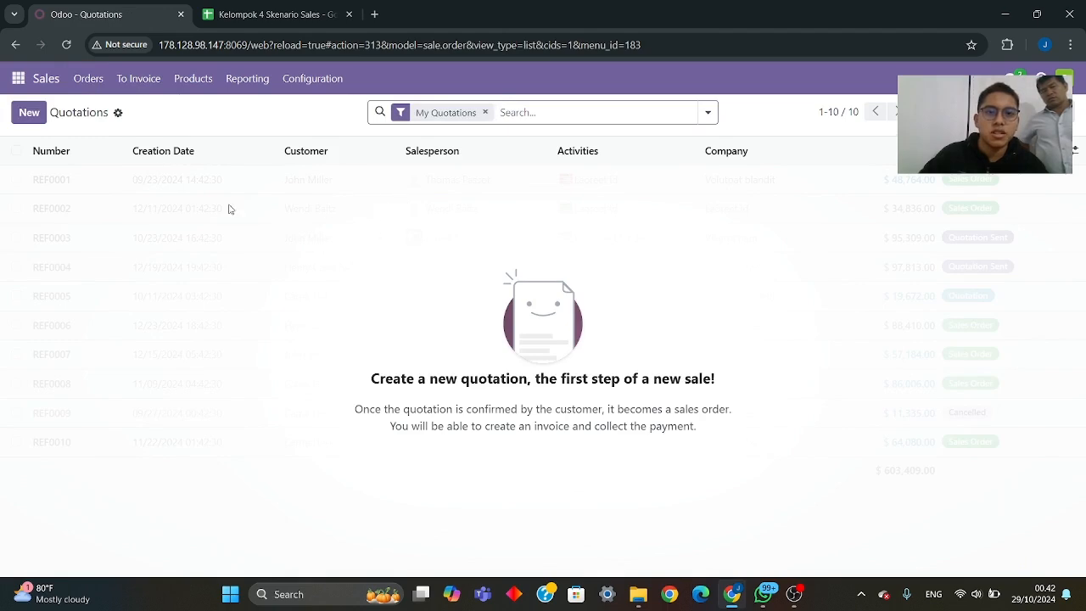
left_click(28, 114)
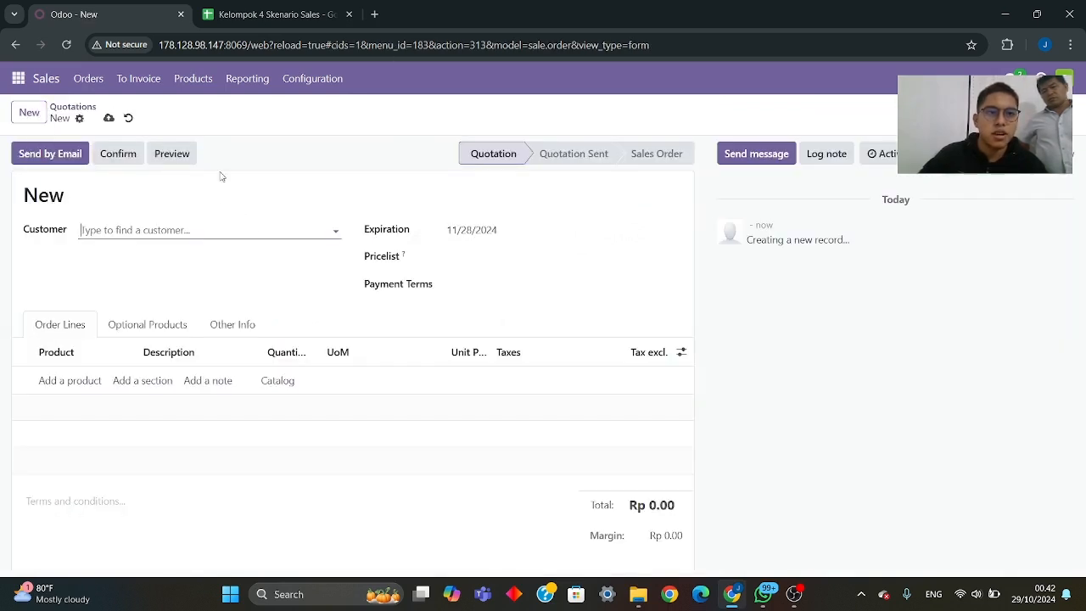
- Set the new quotation's customer to PT. Cipta Karya, copying the name from the Sales sheet's Quotation table
left_click(253, 15)
scroll(320, 316, "down", 2)
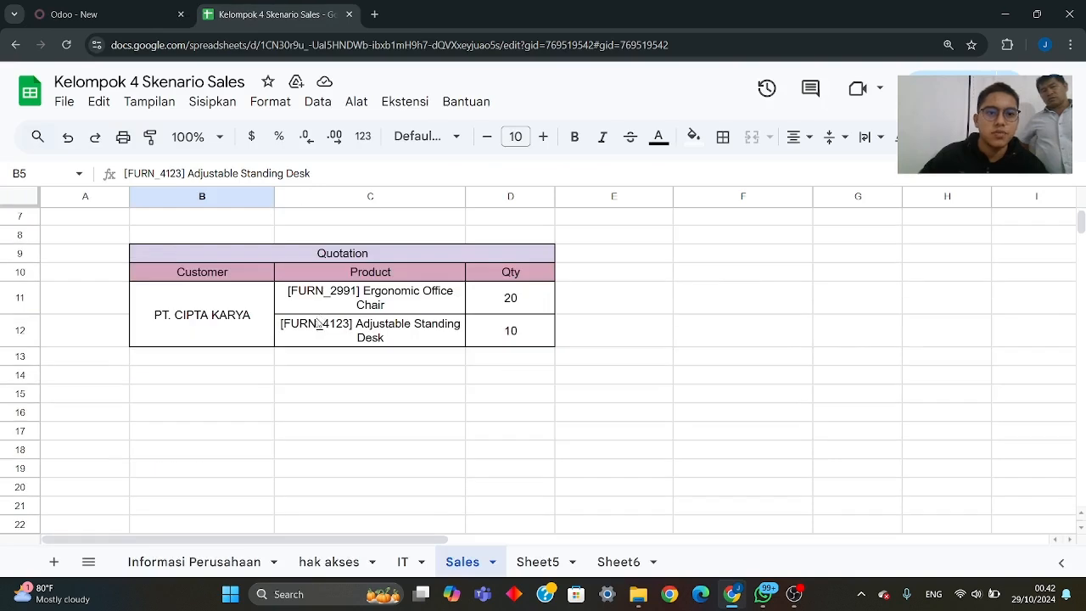
left_click(254, 327)
key("ctrl+c")
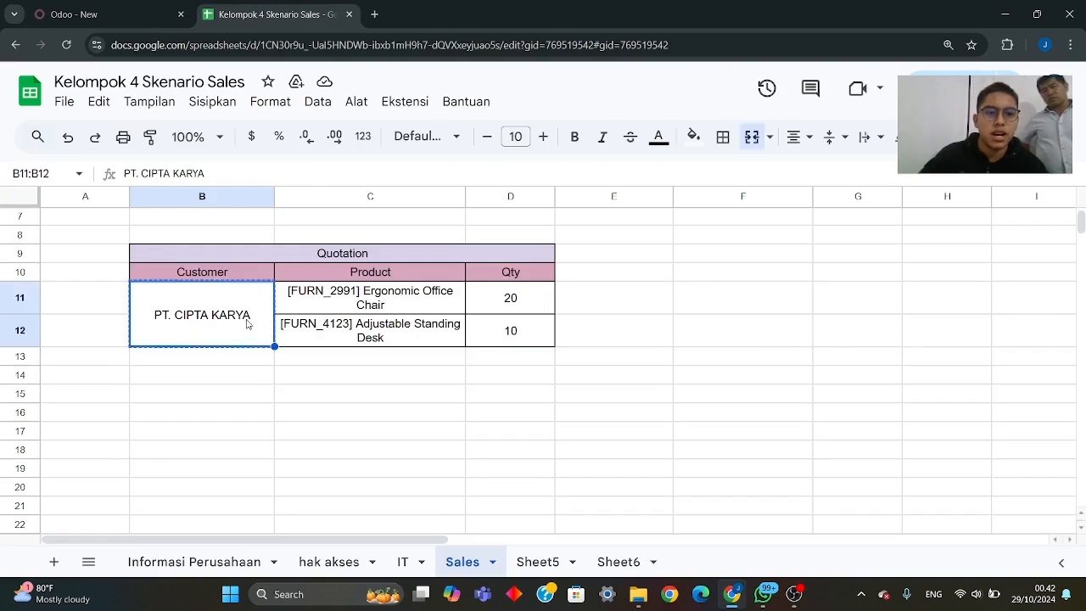
left_click(76, 14)
left_click(119, 230)
key("ctrl+v")
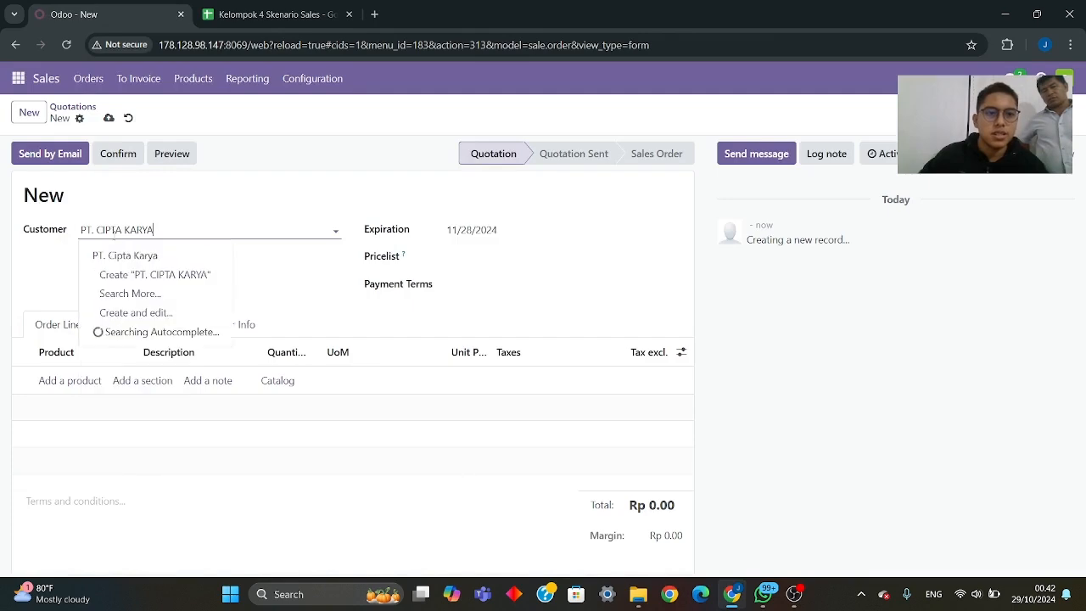
left_click(125, 262)
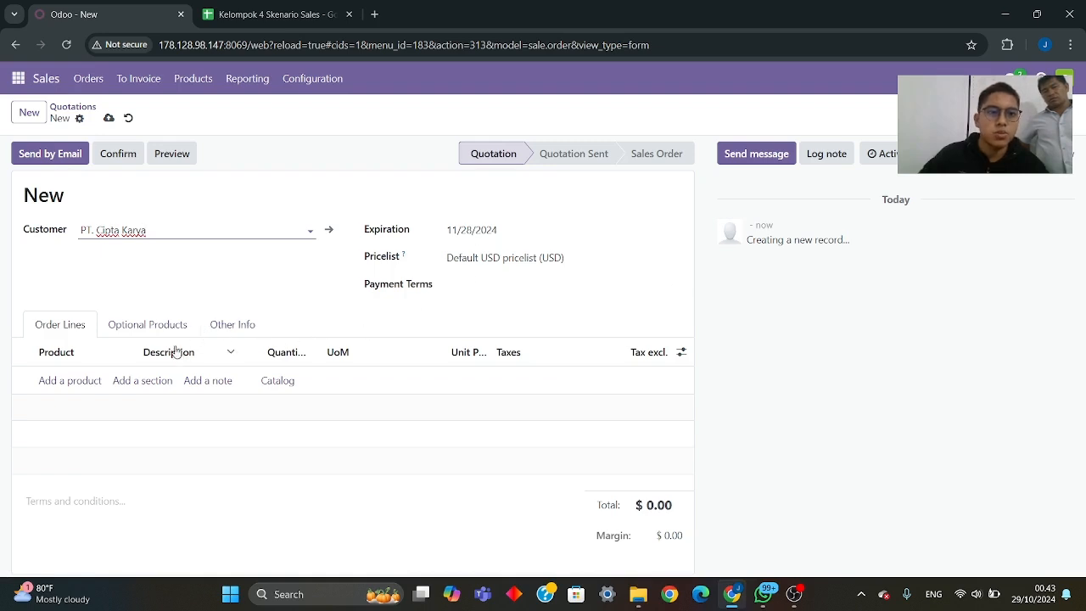
- Add an order line for the product "[FURN_2991] Ergonomic Office Chair", copied from the Sales sheet's Quotation table
left_click(254, 17)
left_click(365, 302)
key("ctrl+c")
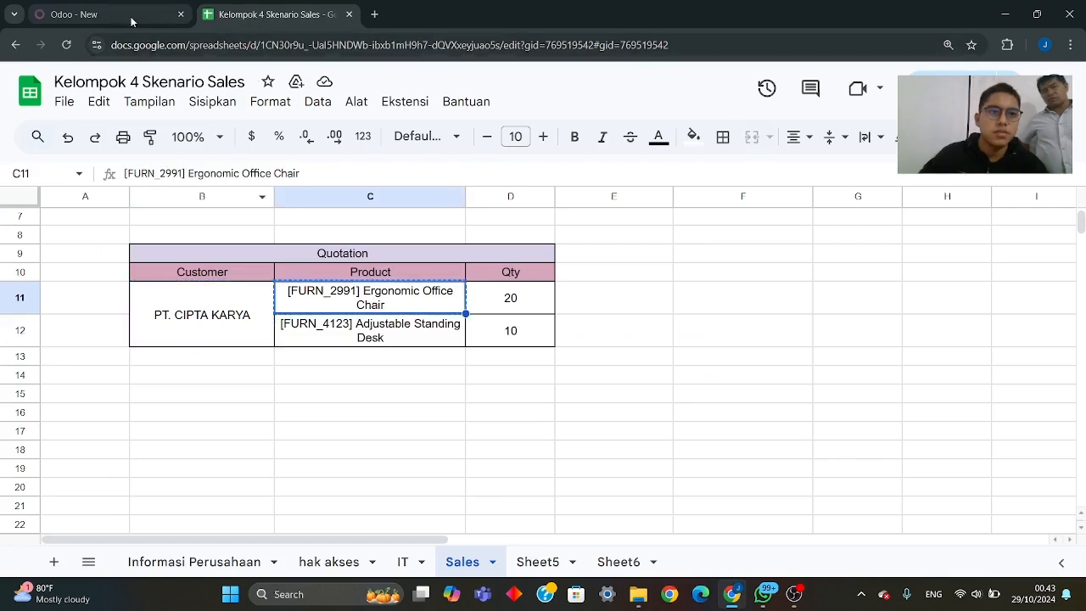
left_click(127, 15)
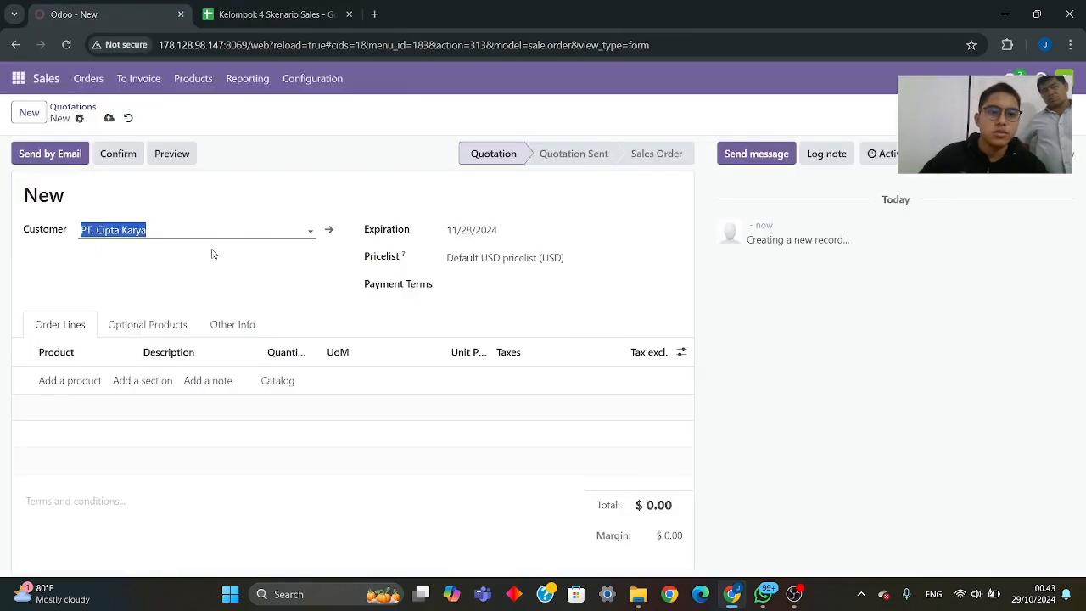
left_click(68, 382)
key("ctrl+v")
key("Return")
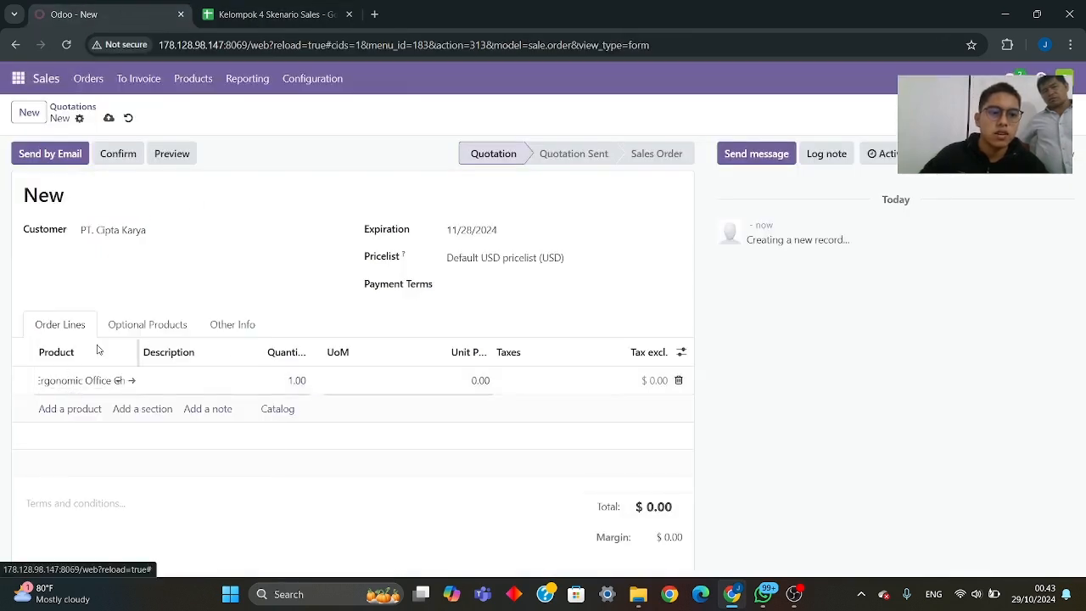
- Set the Ergonomic Office Chair order line's quantity to 20, following the Sales sheet
left_click(243, 22)
left_click(127, 15)
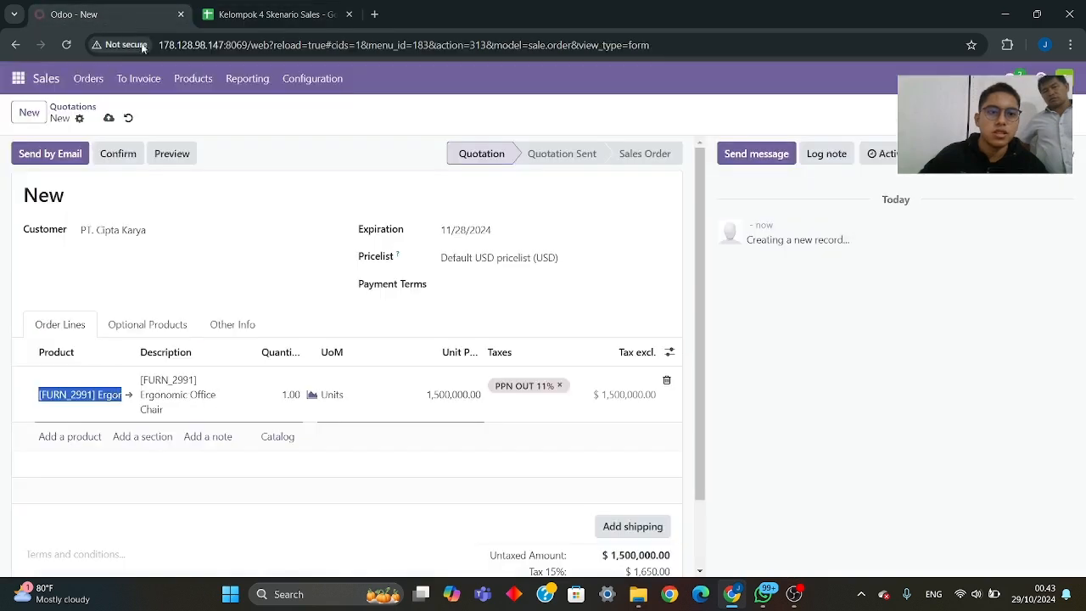
left_click(287, 392)
type("20")
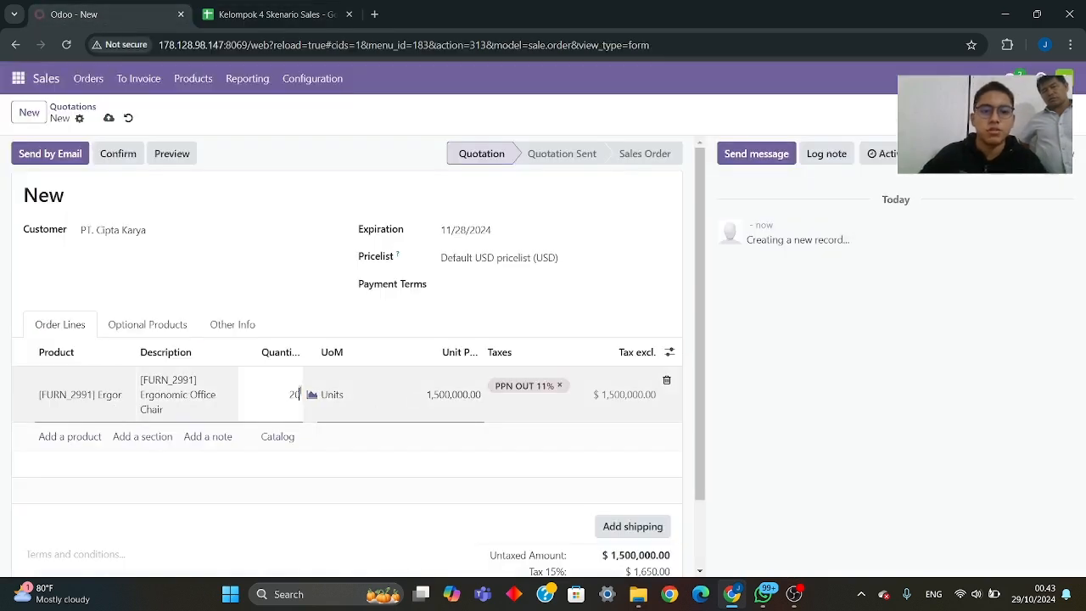
- Add an order line for "[FURN_4123] Adjustable Standing Desk", copying the product from the Sales sheet's Quotation table
left_click(248, 17)
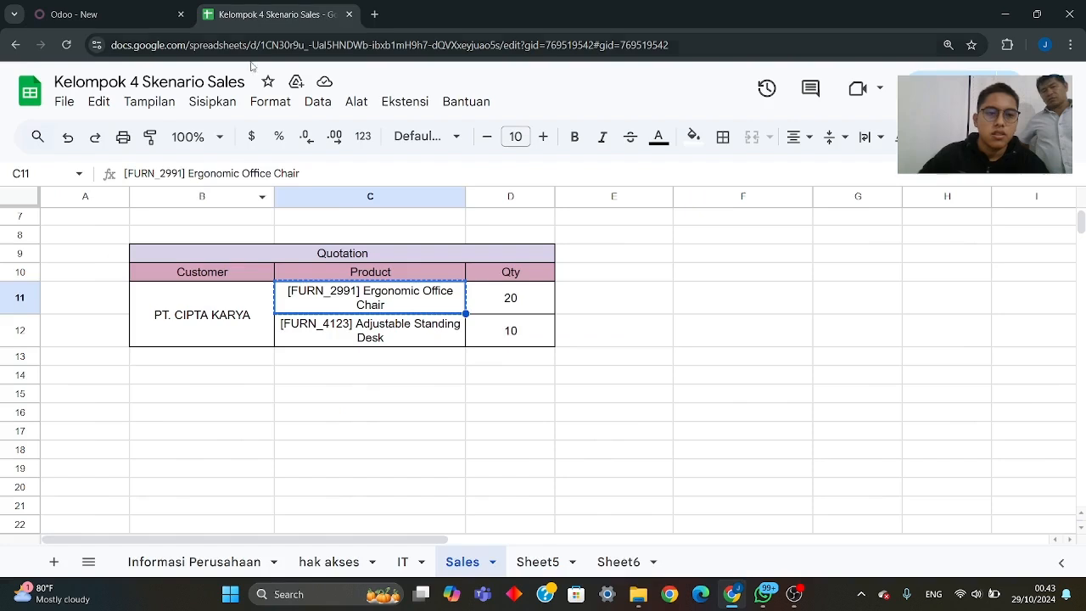
left_click(316, 331)
key("ctrl+c")
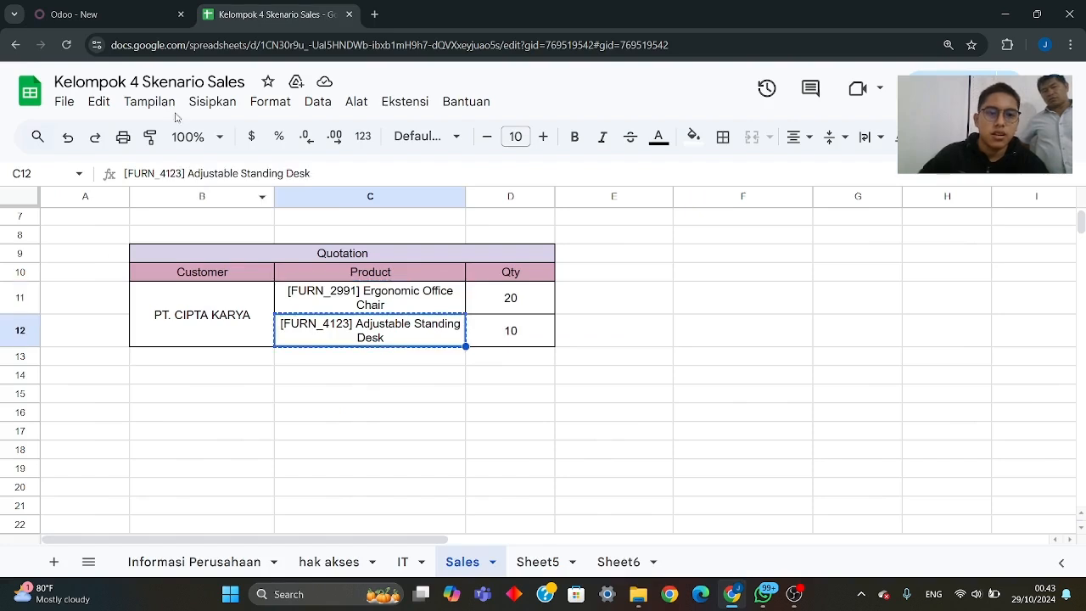
left_click(76, 15)
left_click(70, 438)
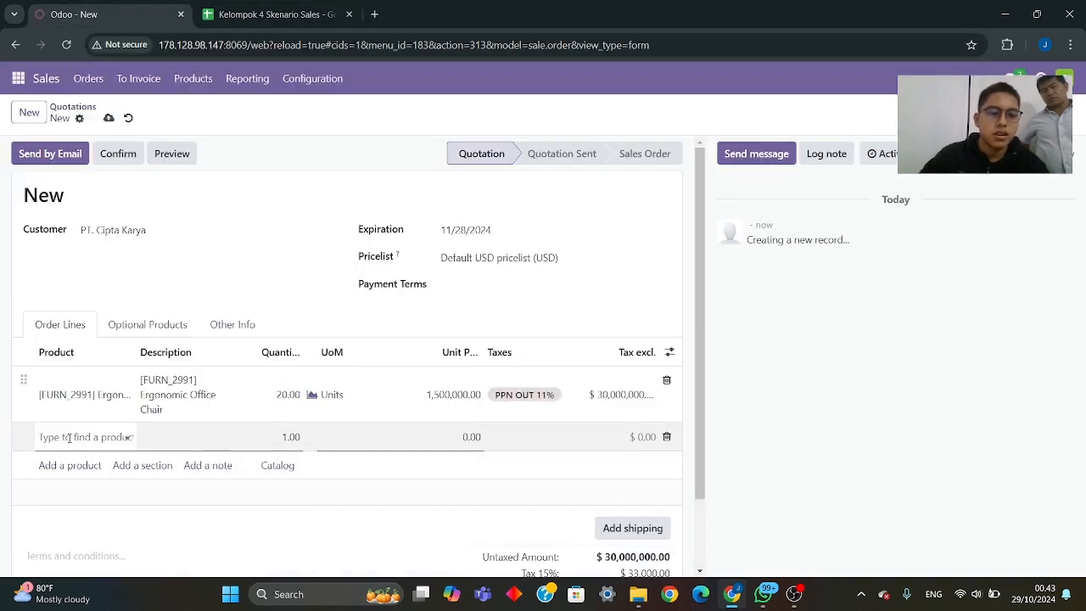
key("ctrl+v")
- Set the Adjustable Standing Desk order line's quantity to 10, as in the Sales sheet, and review the quotation
left_click(270, 12)
left_click(144, 16)
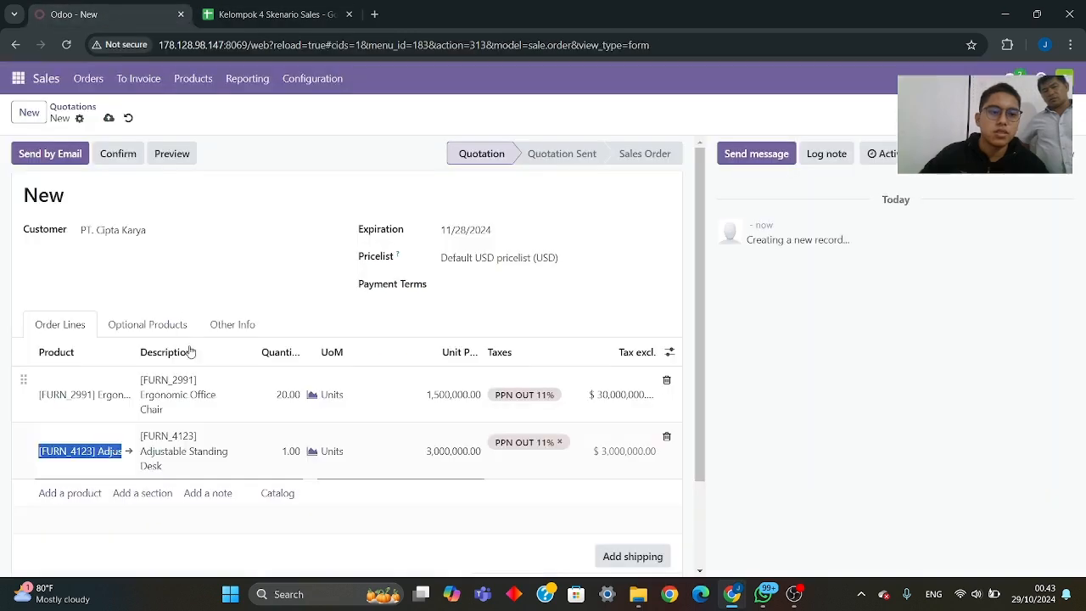
left_click(290, 451)
key("BackSpace")
type("10")
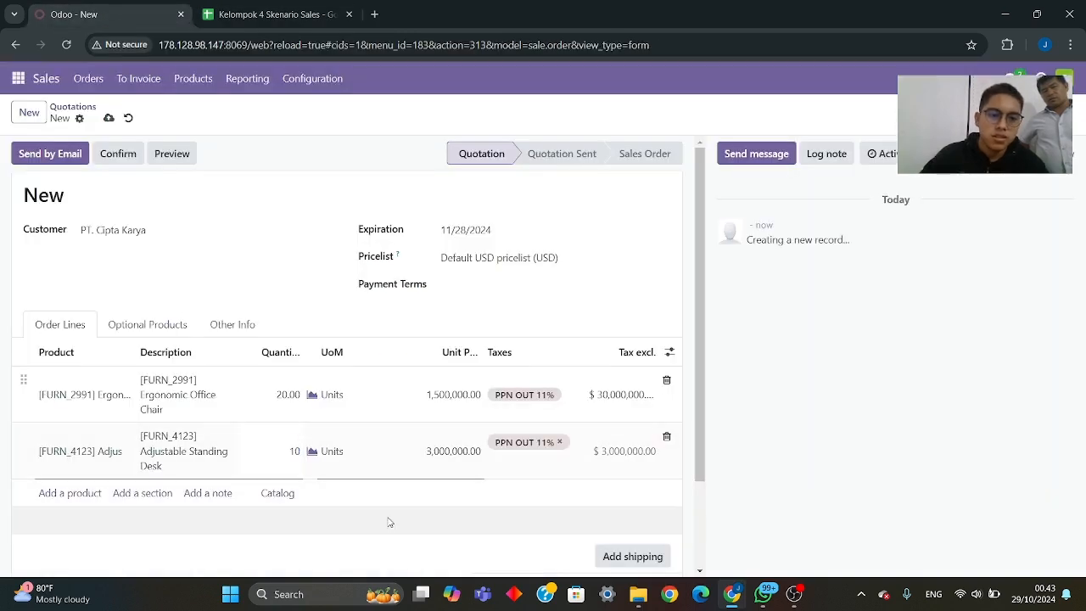
scroll(679, 340, "down", 2)
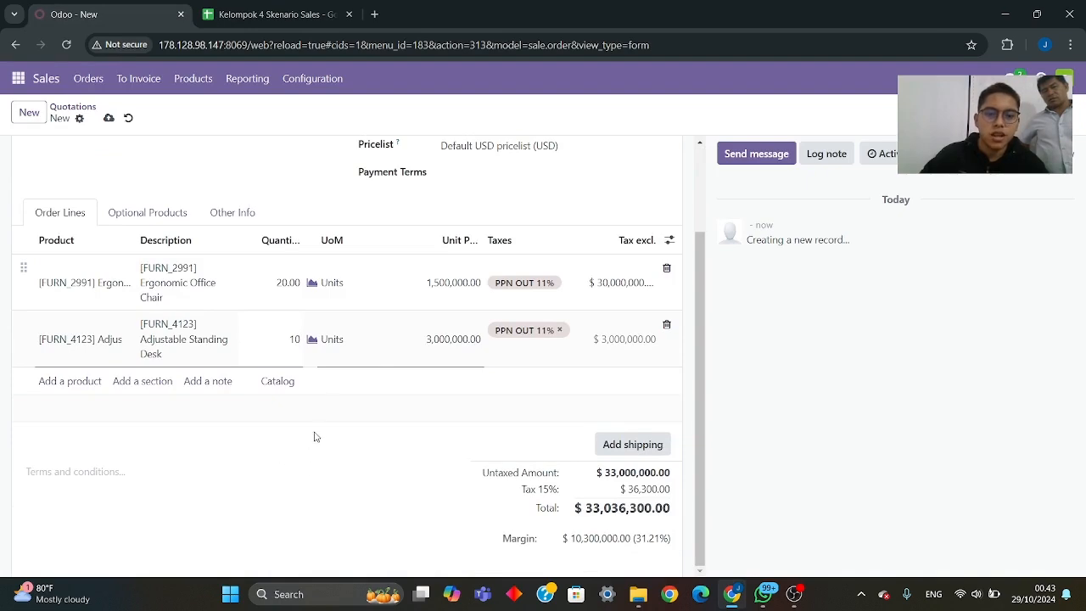
scroll(318, 424, "up", 2)
scroll(405, 396, "down", 2)
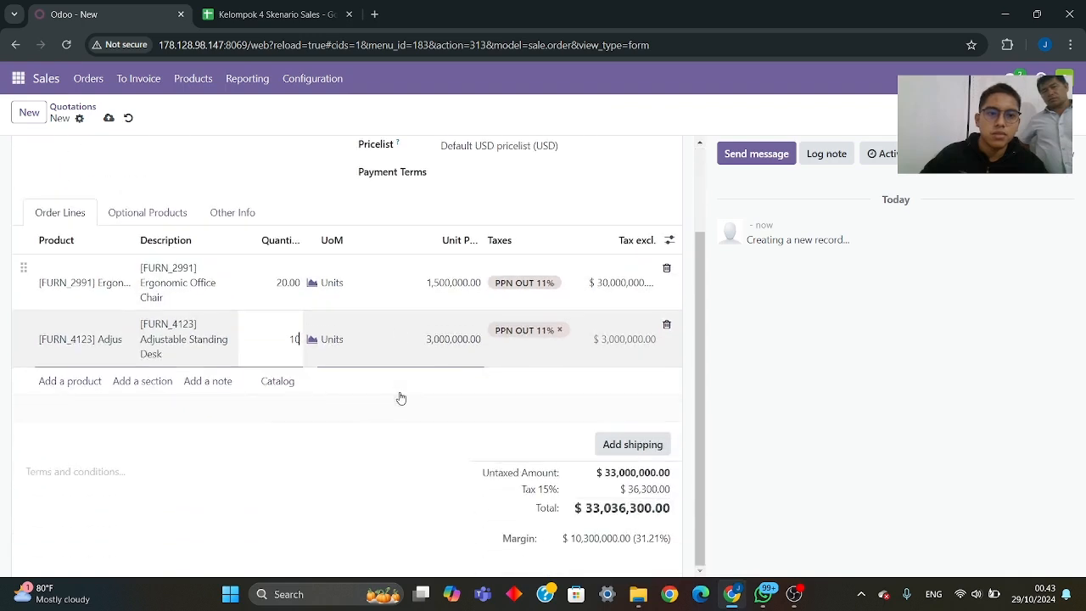
scroll(401, 398, "up", 1)
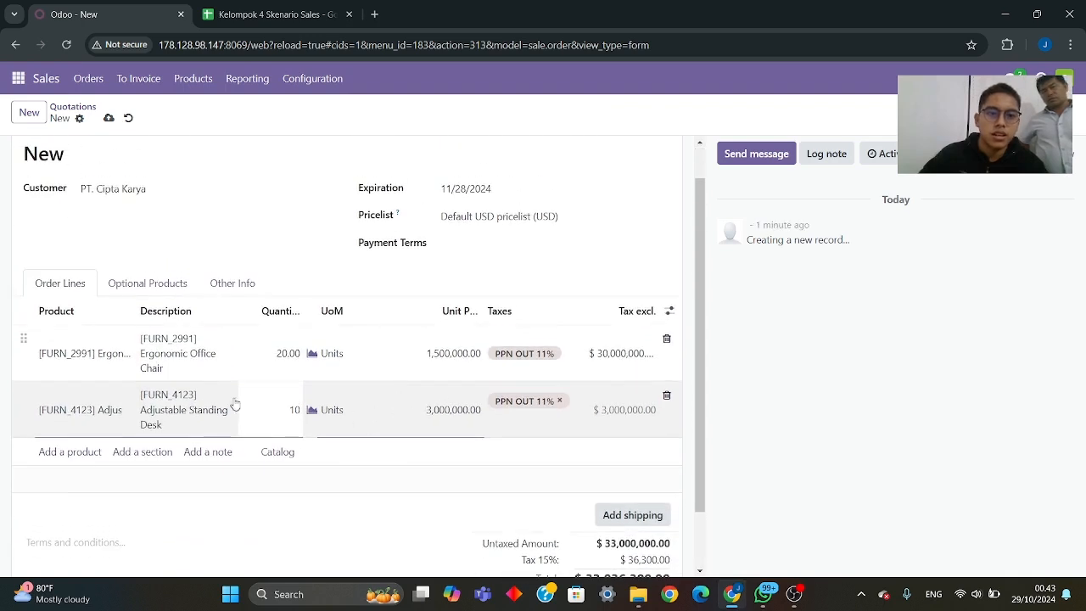
left_click(65, 208)
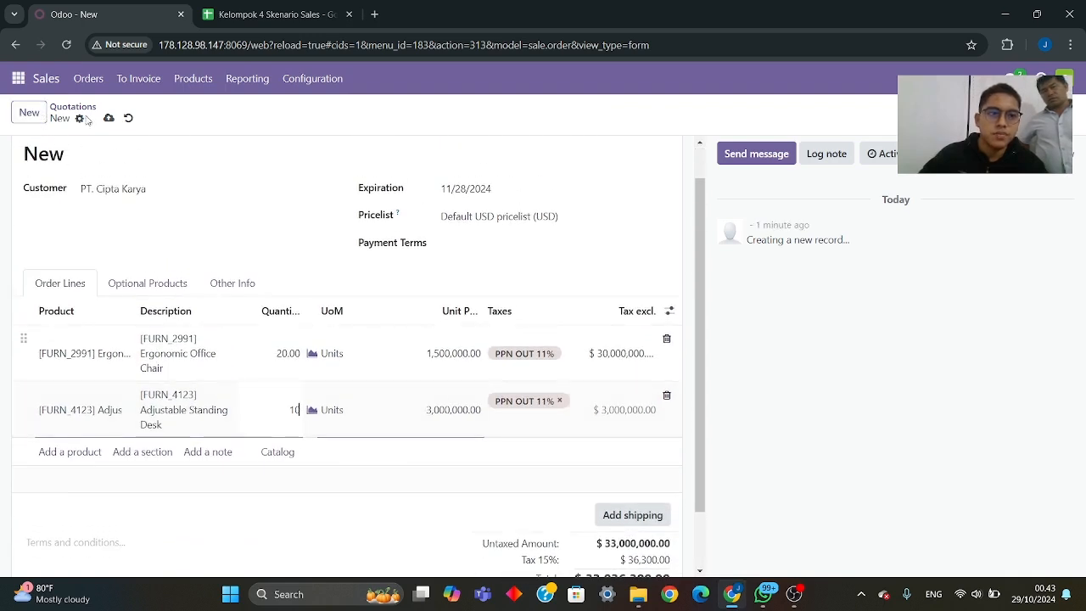
scroll(102, 145, "up", 1)
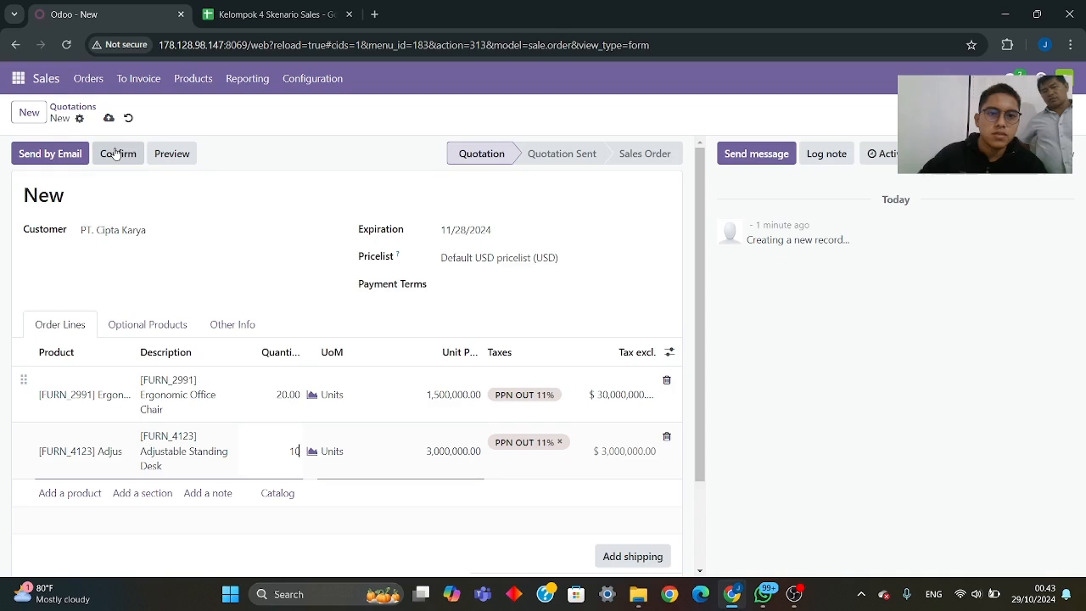
- Change the quotation's pricelist to "PRICELIST PT AMETHYST [KLP-04] (IDR)" and review the order
left_click(544, 258)
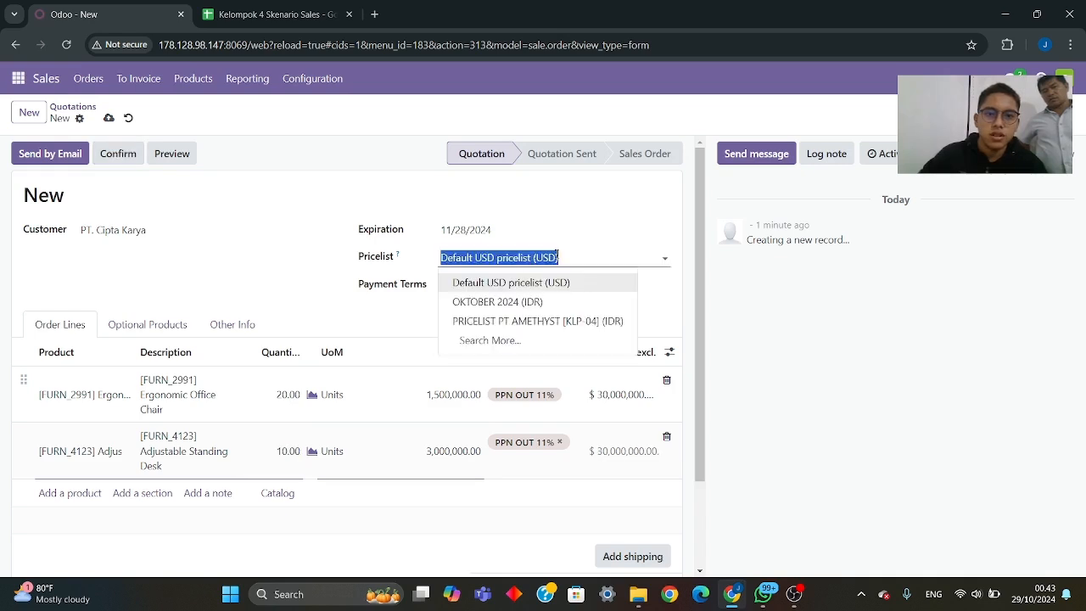
left_click(562, 321)
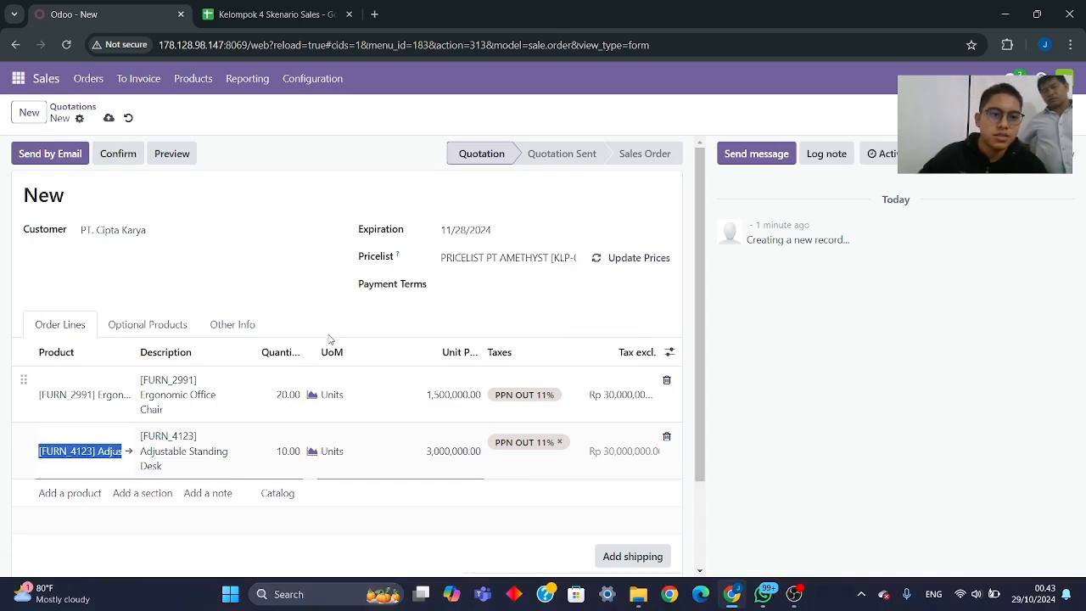
scroll(339, 340, "down", 2)
scroll(297, 354, "up", 2)
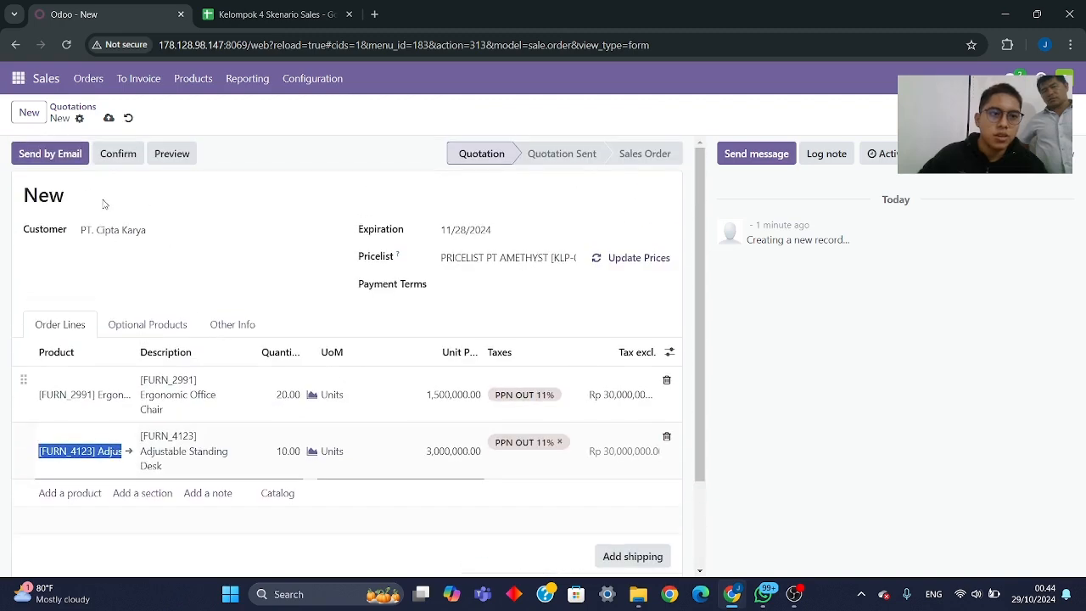
- Confirm the quotation as a sales order, and view its e-mail draft, closing it without sending
left_click(113, 160)
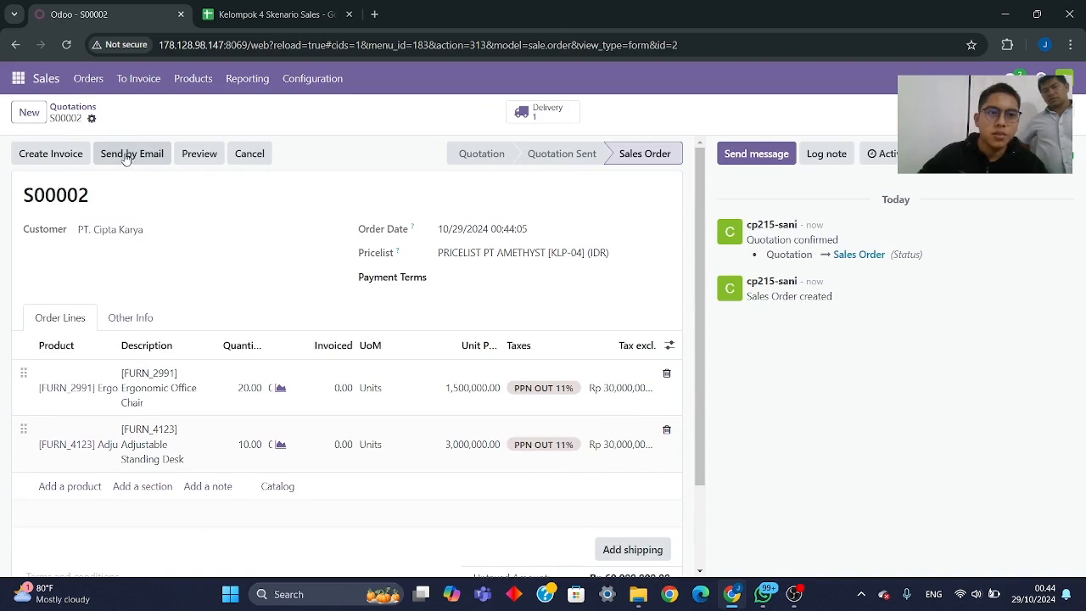
left_click(125, 157)
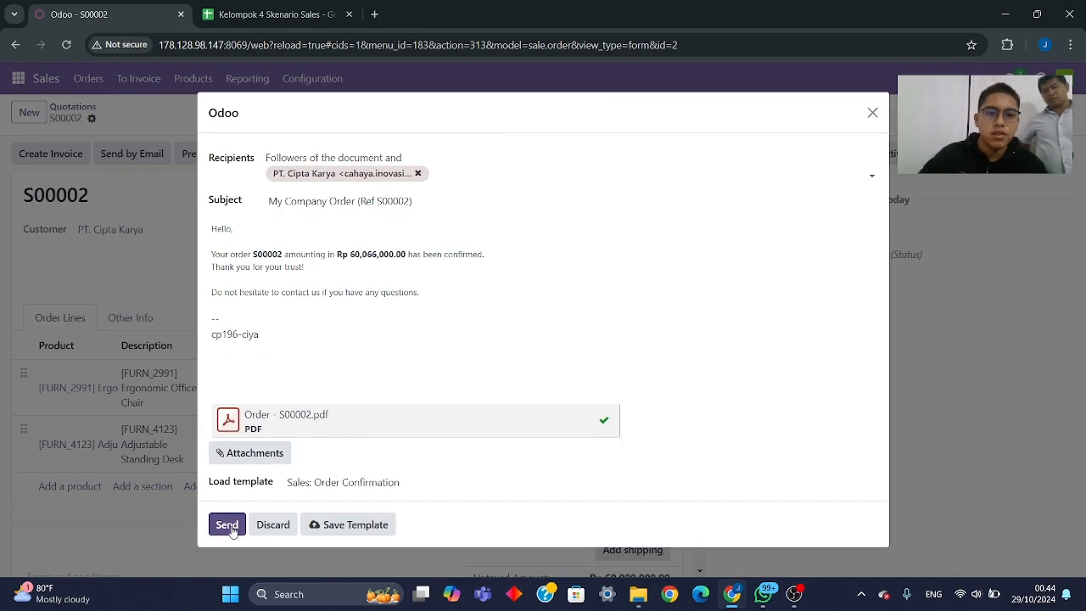
left_click(873, 114)
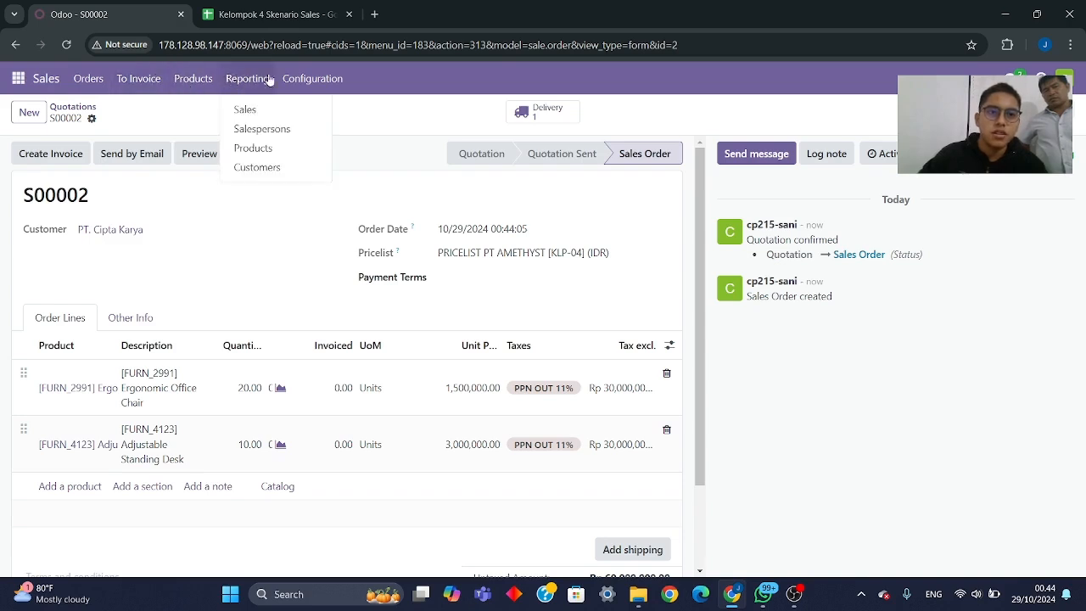
- Create a new shipping method in the Sales configuration and name it "UPS Ekspress"
mouse_move(301, 80)
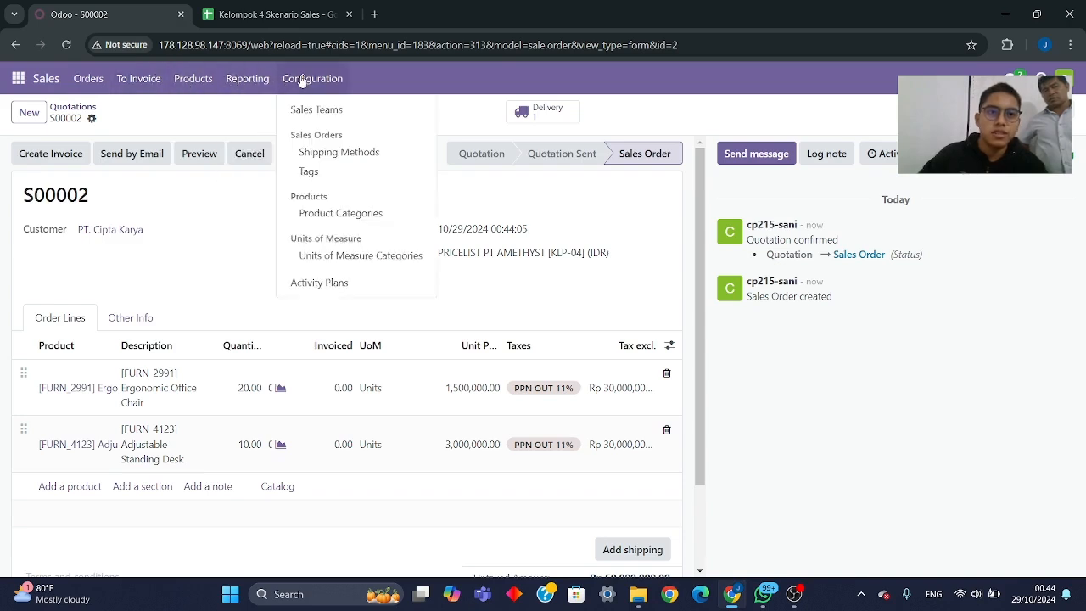
left_click(338, 158)
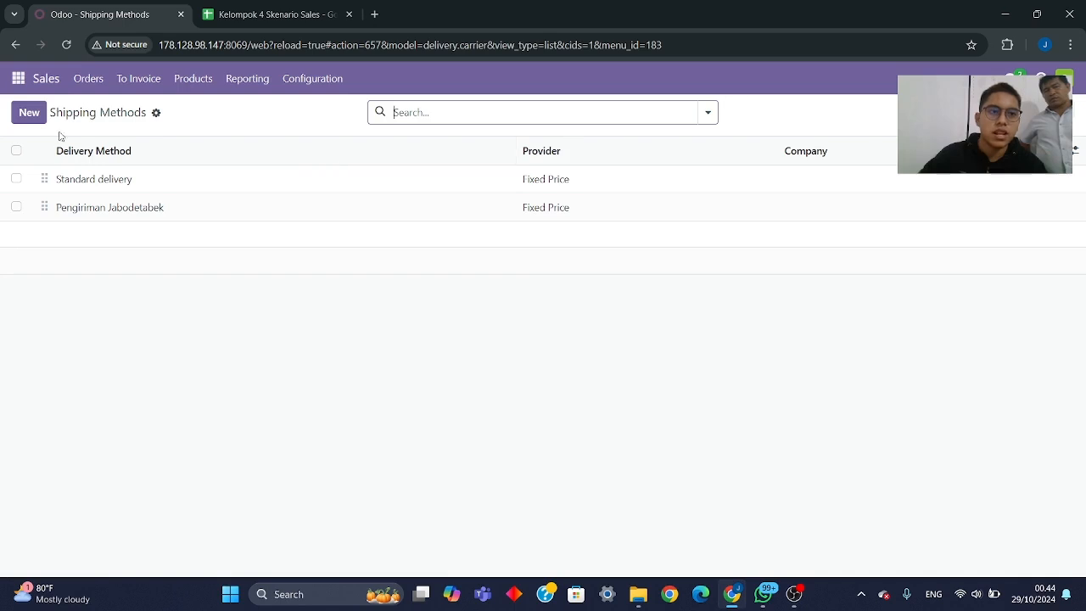
left_click(29, 112)
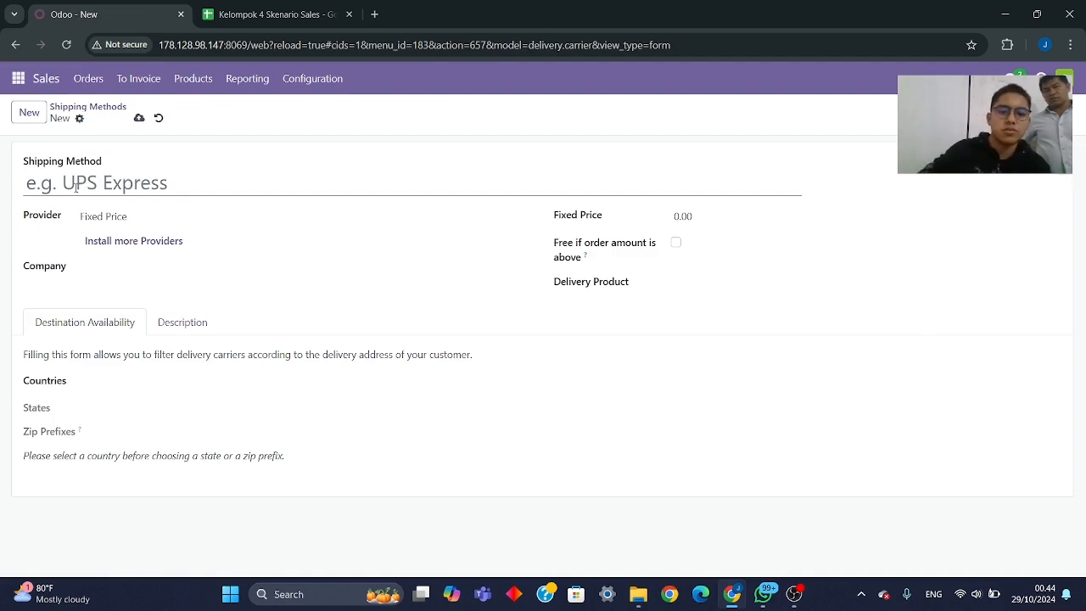
type("UPS E")
type("kspres")
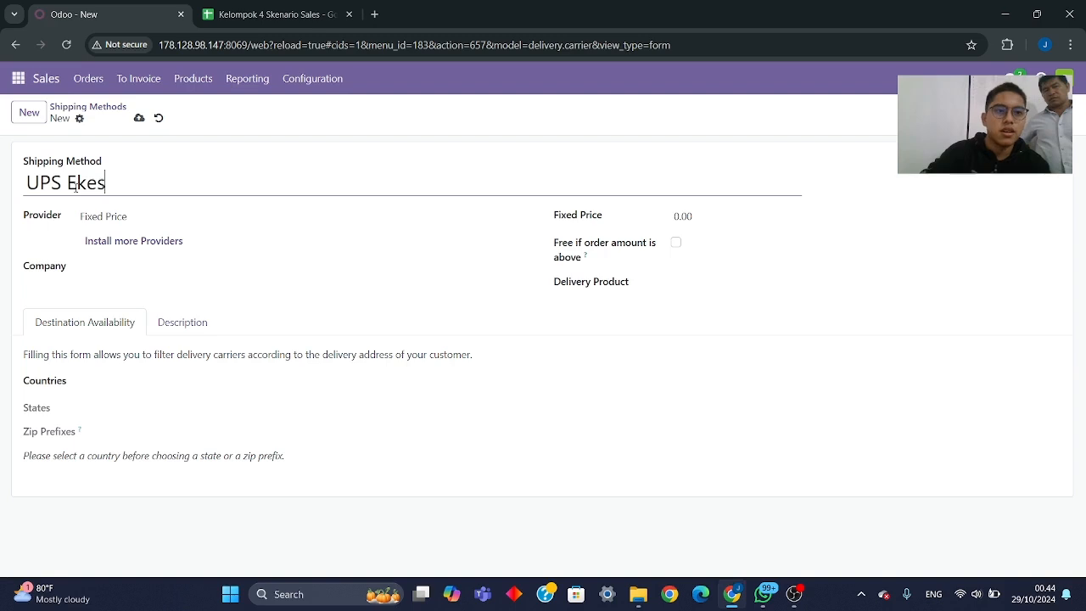
key("BackSpace")
key("BackSpace")
type("spress")
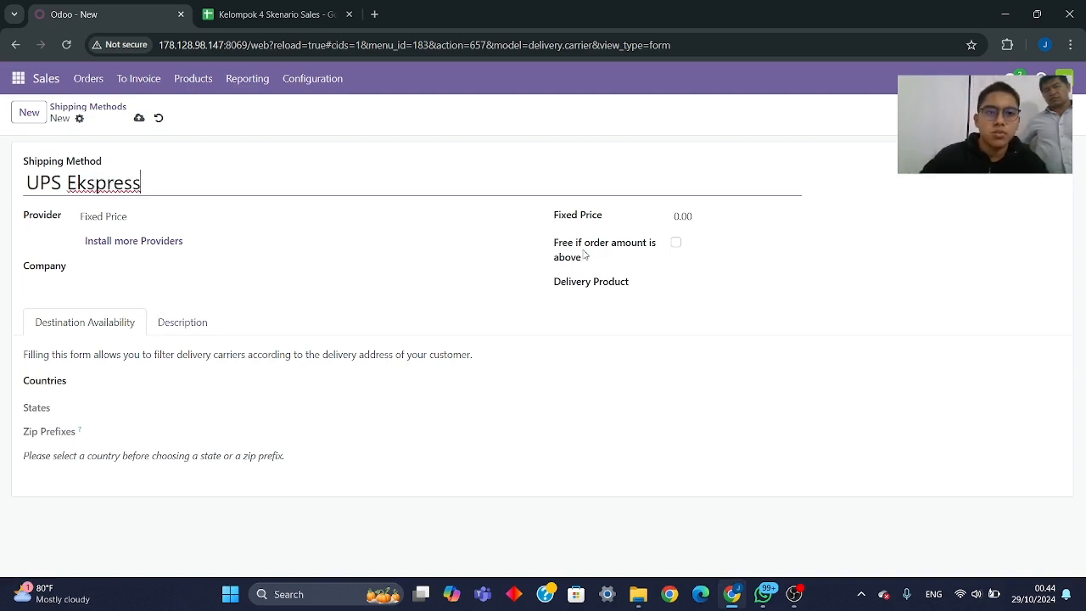
- Keep Fixed Price as the UPS Ekspress provider and set its fixed price to 100,000
left_click(130, 219)
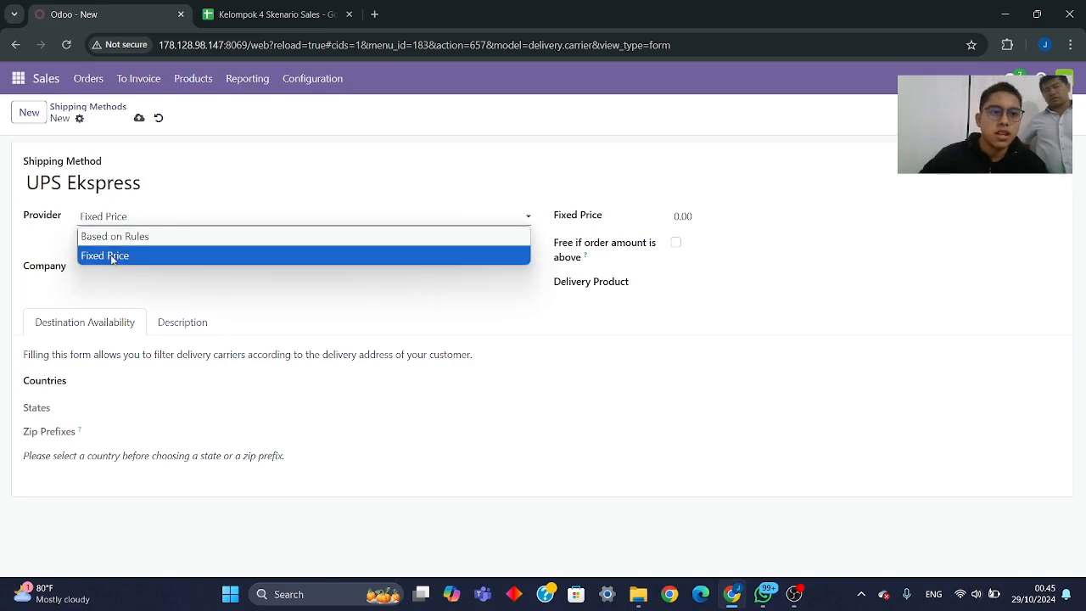
left_click(110, 259)
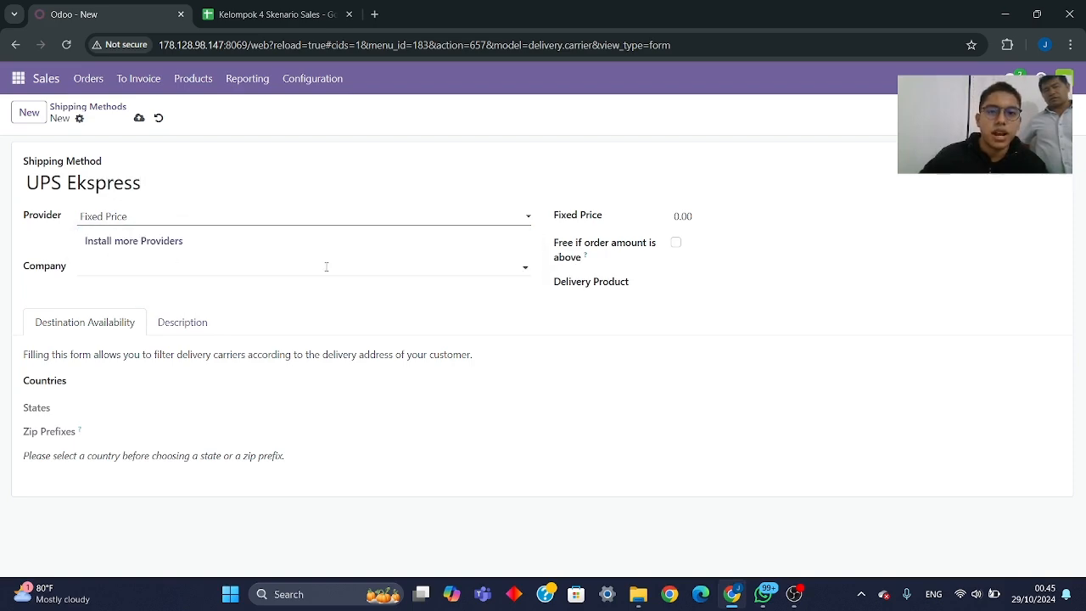
left_click(697, 220)
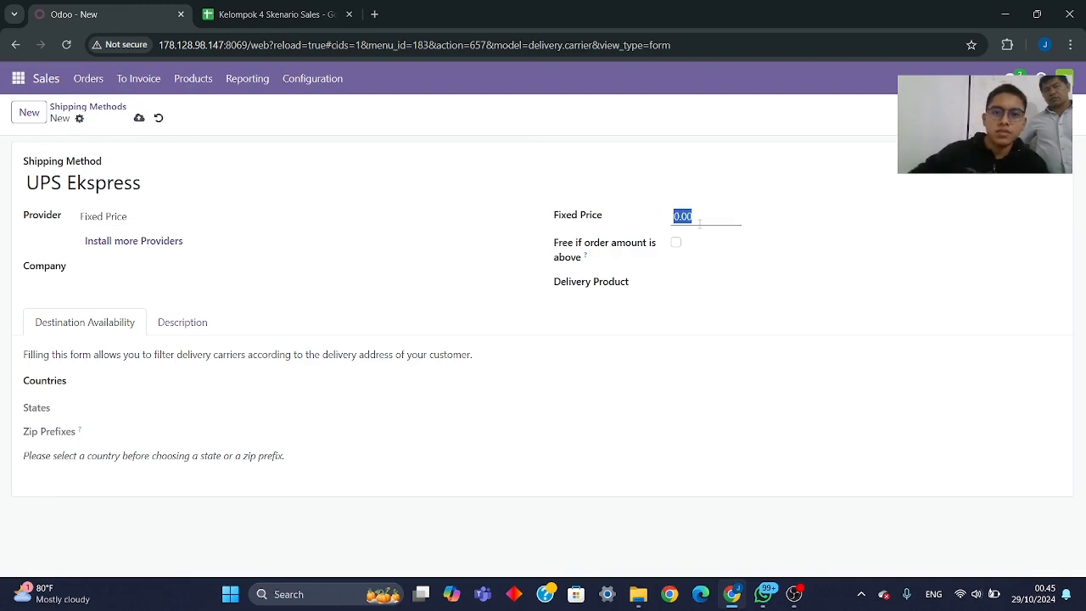
type("100,")
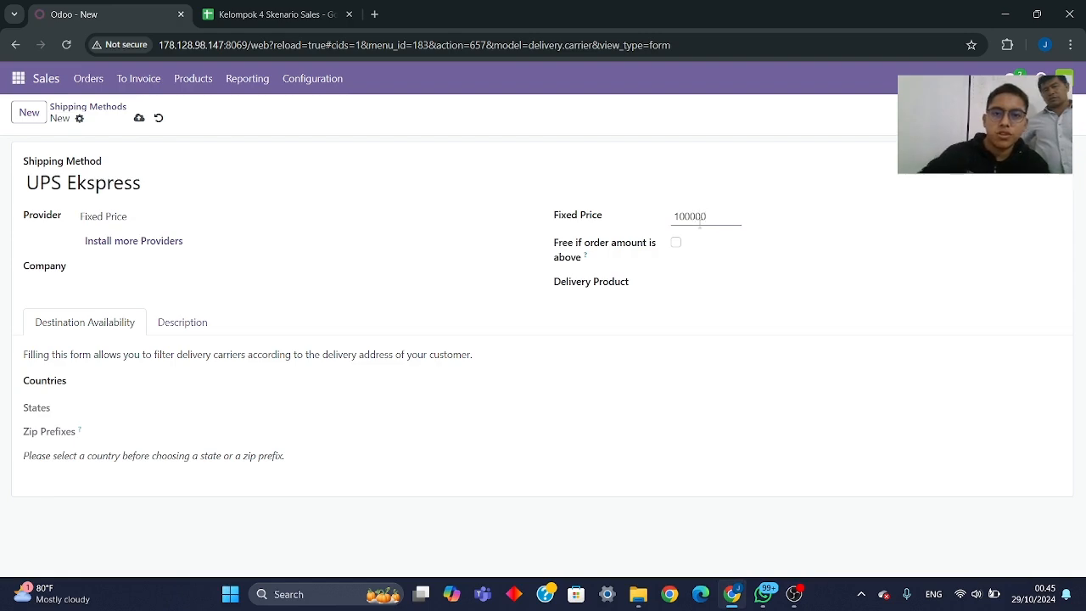
type("000")
- Enable free shipping above an order amount for UPS Ekspress and enter 1,000.000 as the threshold
left_click(675, 242)
left_click(722, 245)
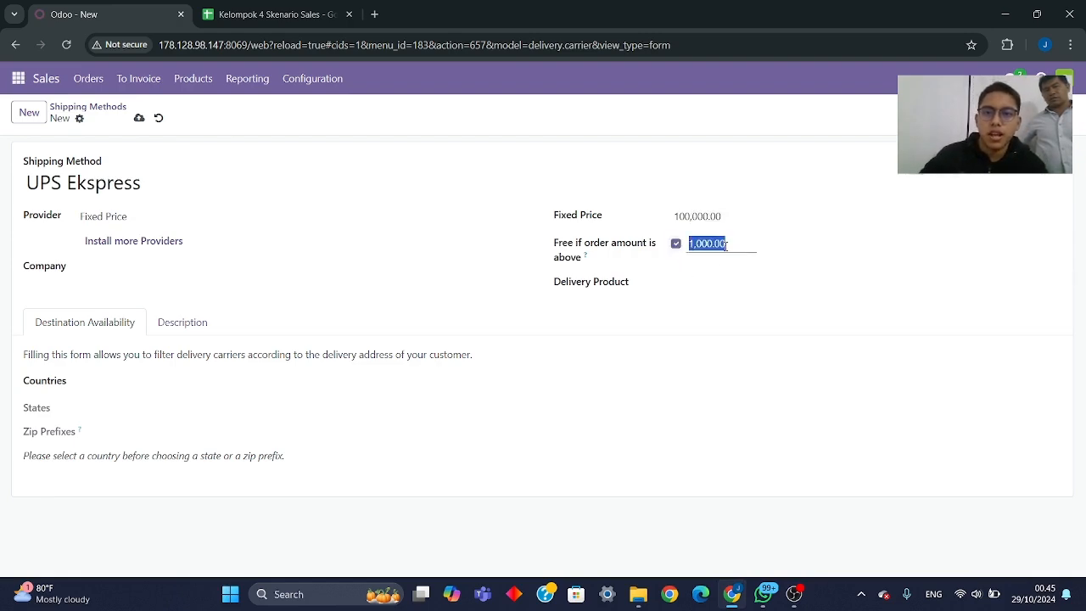
left_click(722, 244)
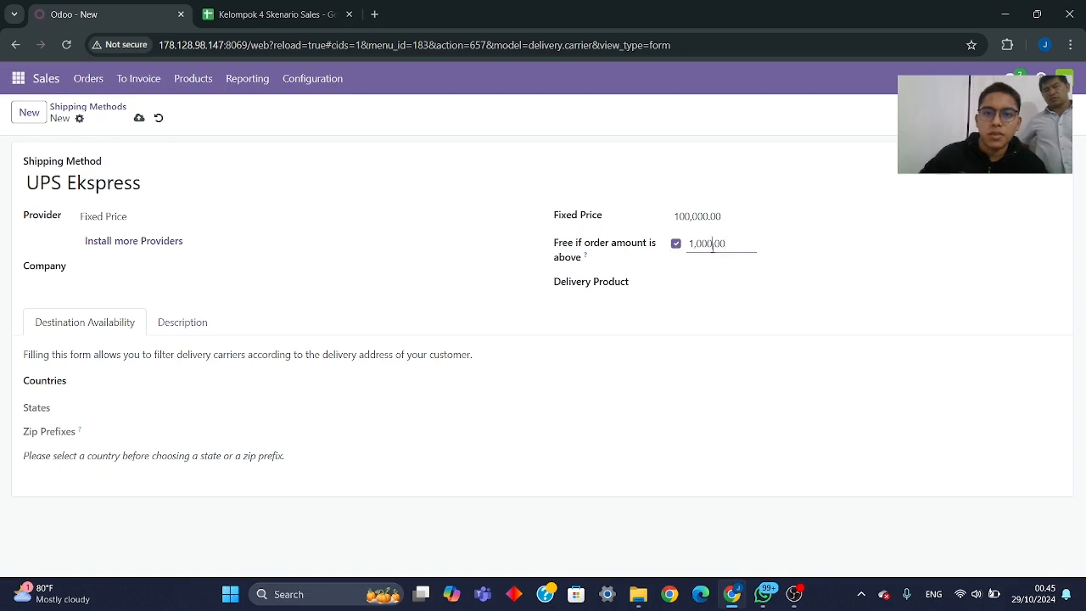
- Set the shipping method's delivery product to "[FURN_2991] Ergonomic Office Chair", copying the name from the Sales sheet's pricelist table
left_click(682, 283)
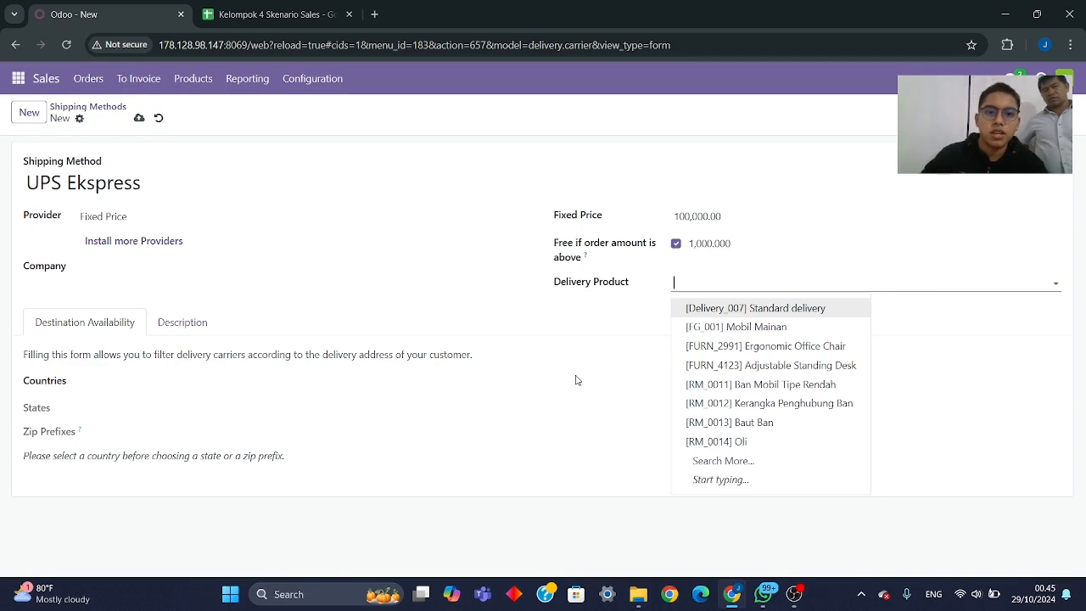
left_click(304, 15)
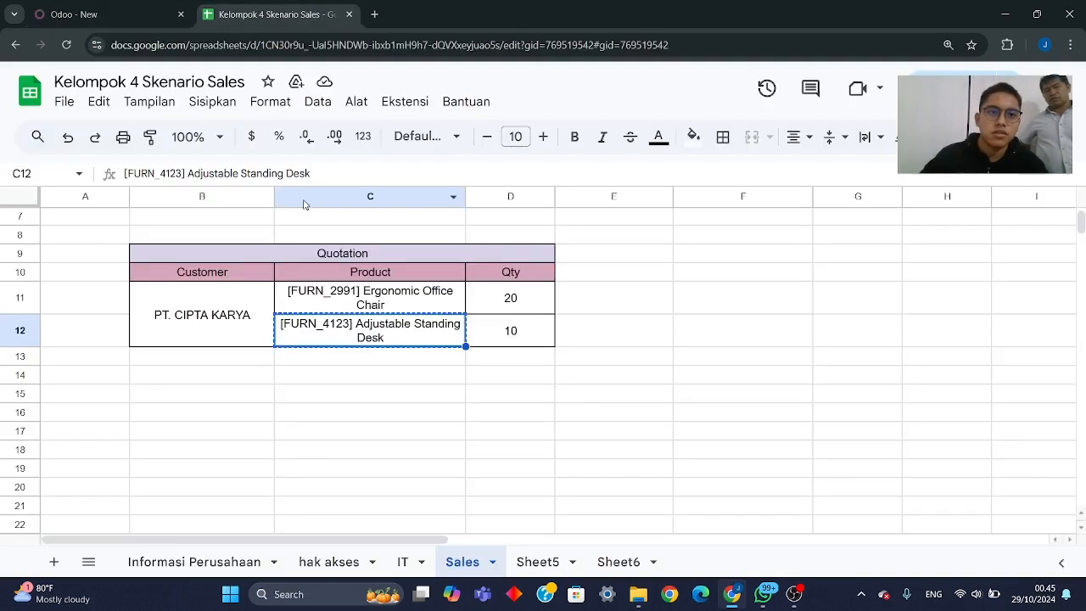
scroll(307, 297, "up", 2)
left_click(254, 293)
key("ctrl+c")
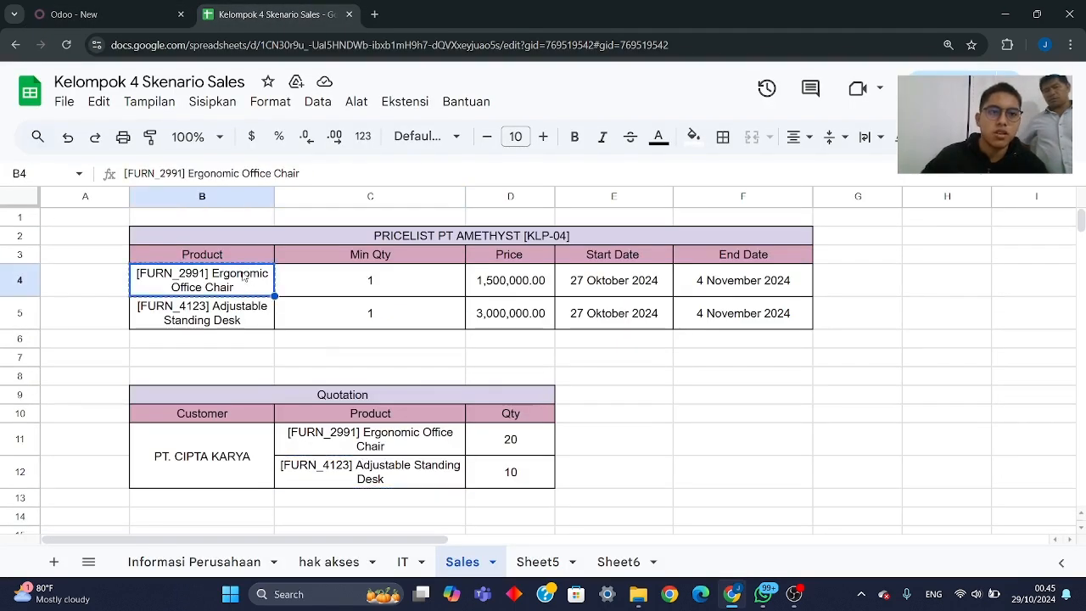
key("ctrl+shift+Tab")
key("ctrl+v")
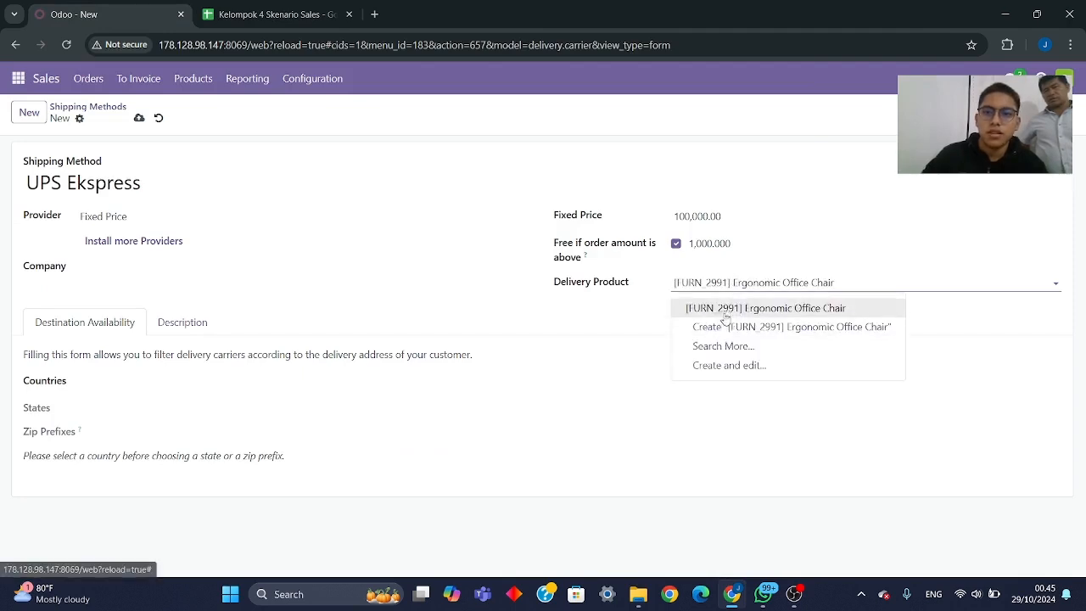
key("Return")
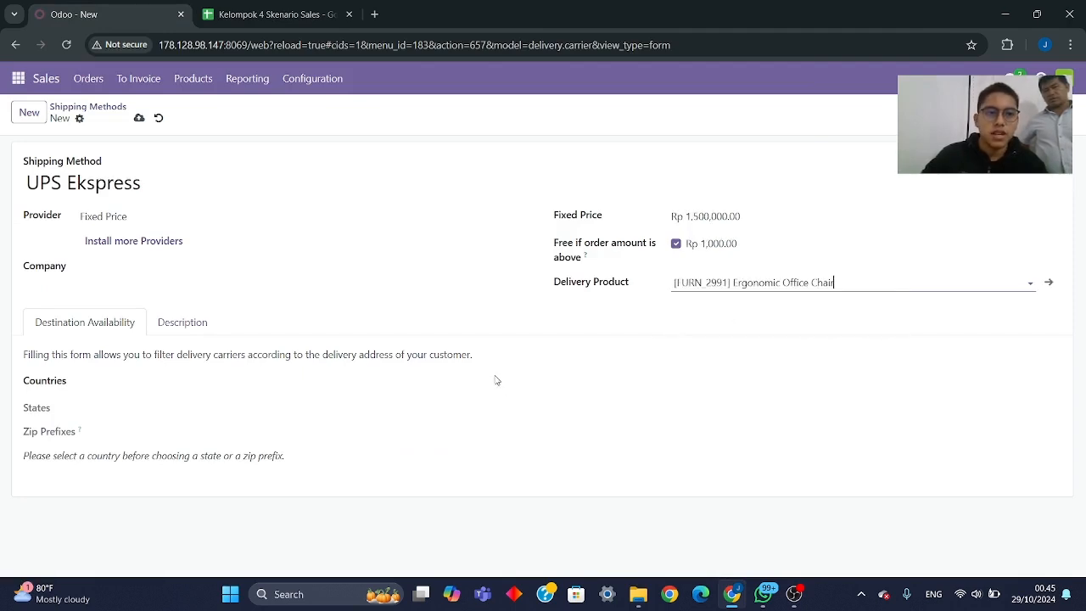
- Search for "Indo" among the shipping method's destination countries and add the matching country
left_click(58, 390)
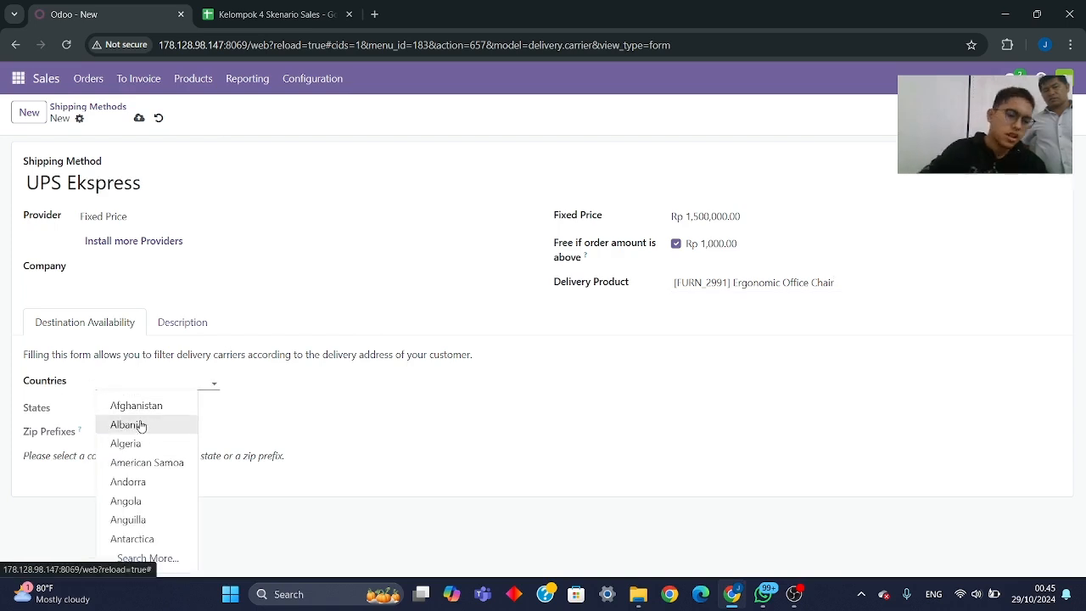
type("In")
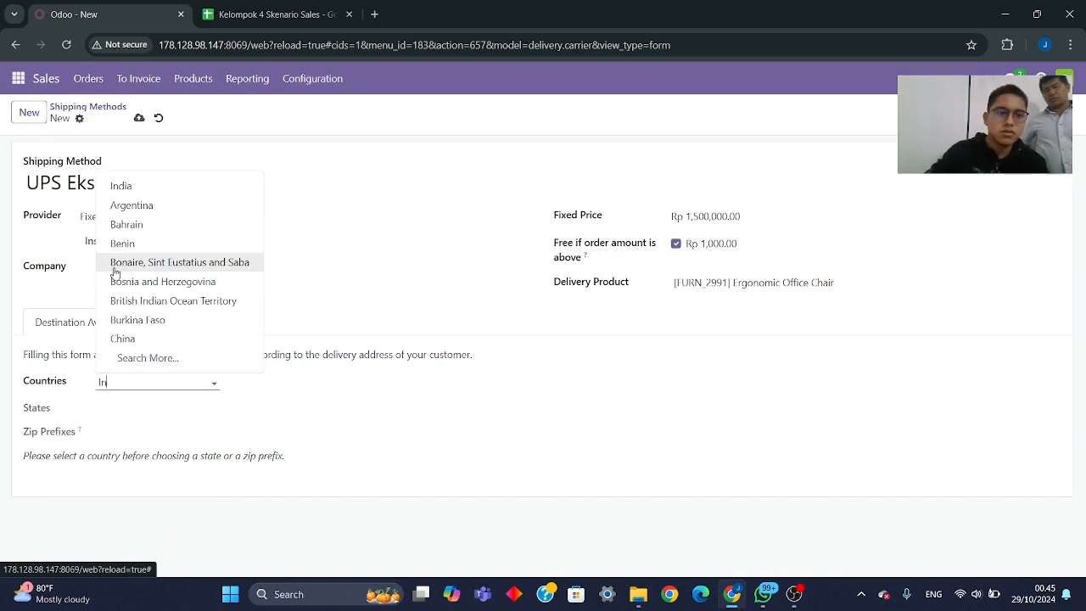
type("do")
left_click(127, 405)
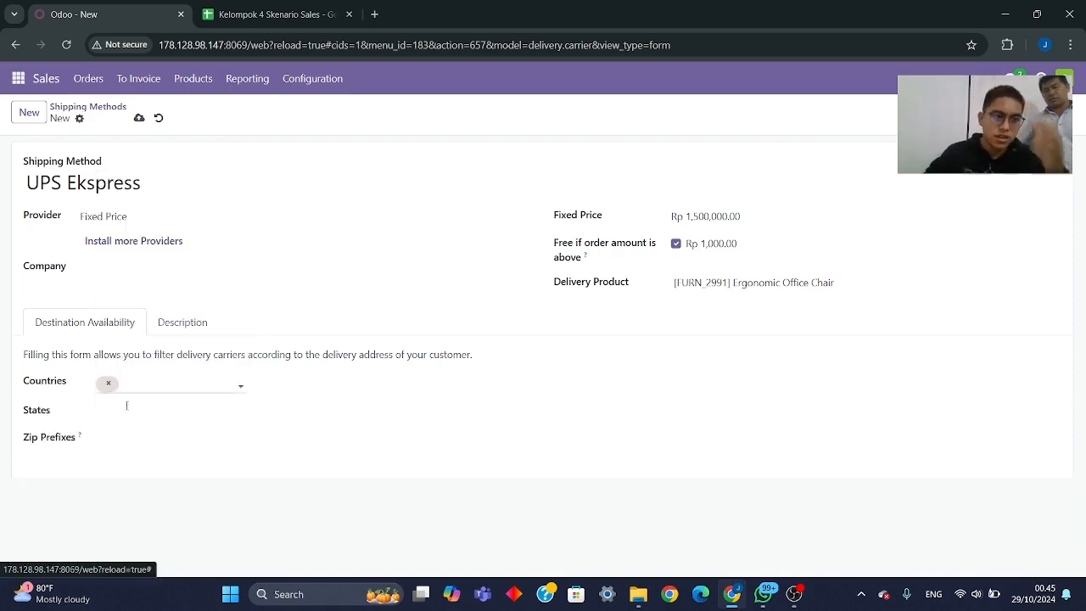
- Add Jakarta (ID) as a destination state for the UPS Ekspress shipping method and save it
left_click(114, 408)
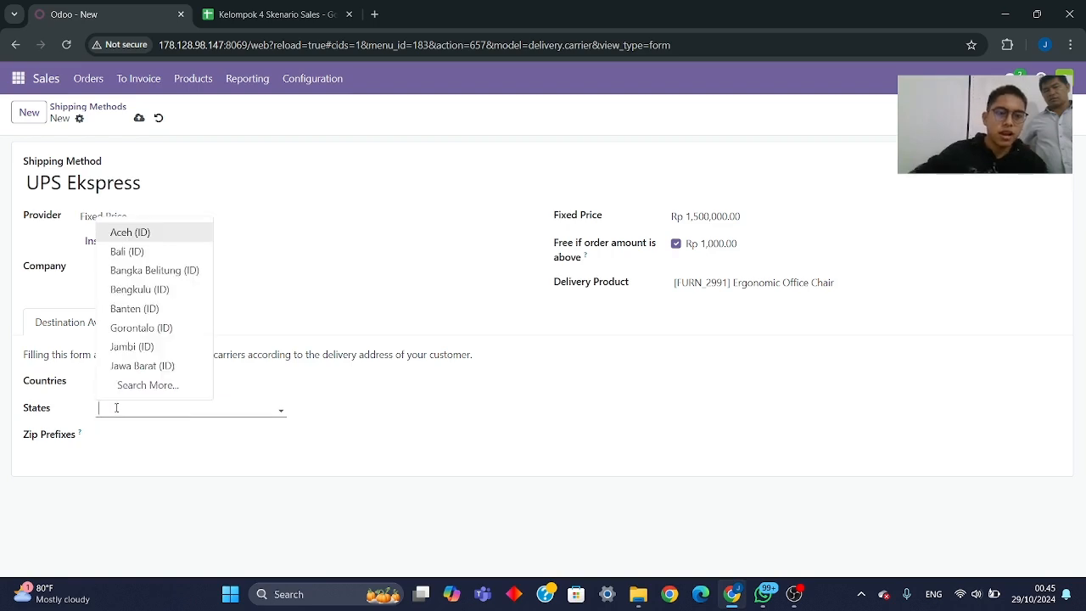
type("Jak")
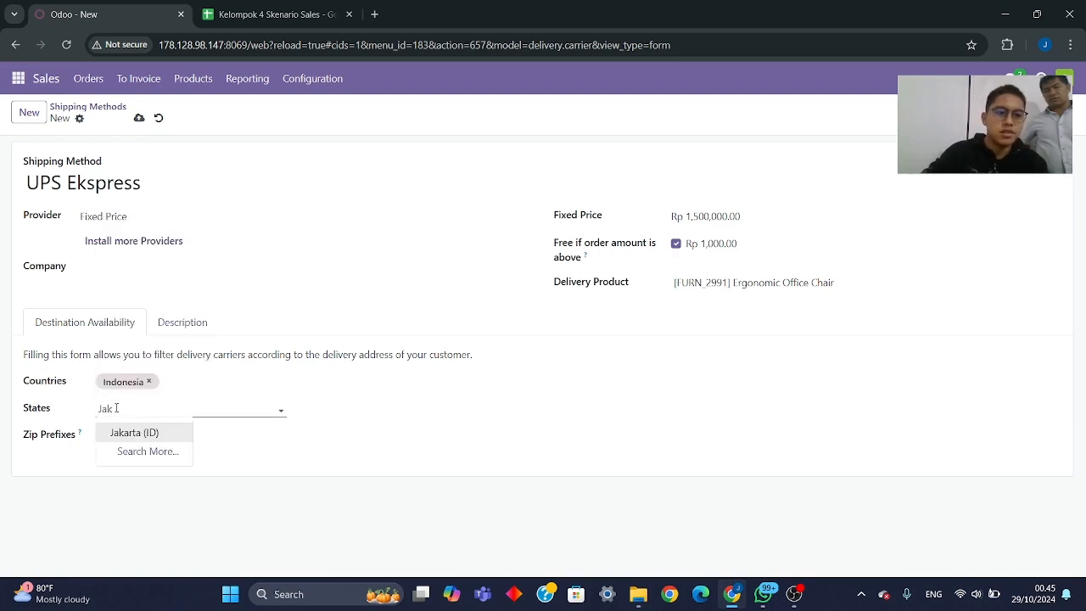
left_click(134, 433)
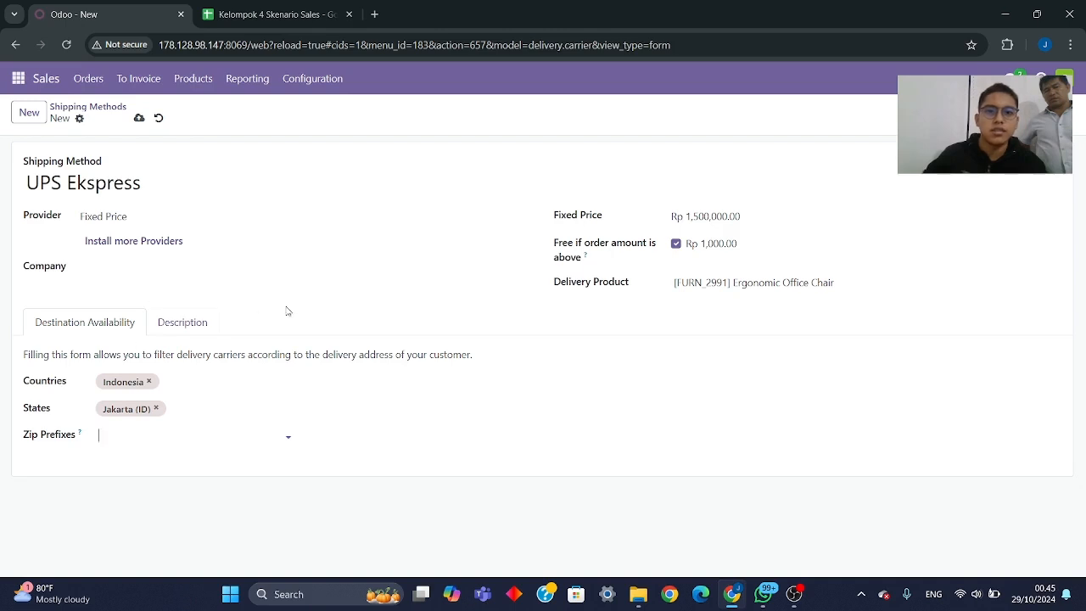
left_click(140, 118)
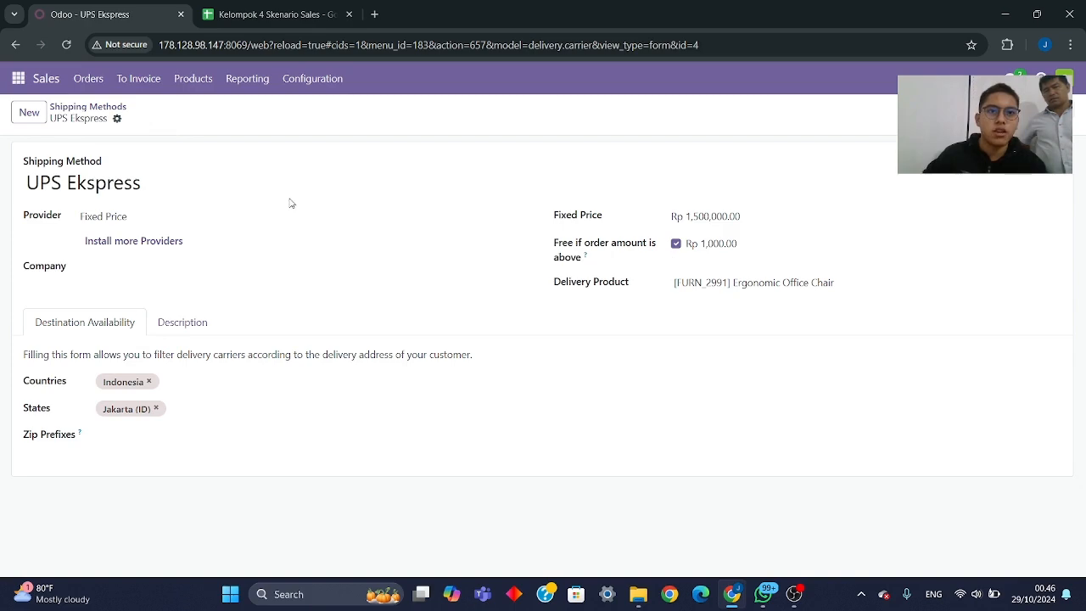
- Create a quotation for PT. Cipta Karya, copying the customer from the Sales sheet, and set its pricelist to PRICELIST PT AMETHYST [KLP-04] (IDR)
left_click(93, 79)
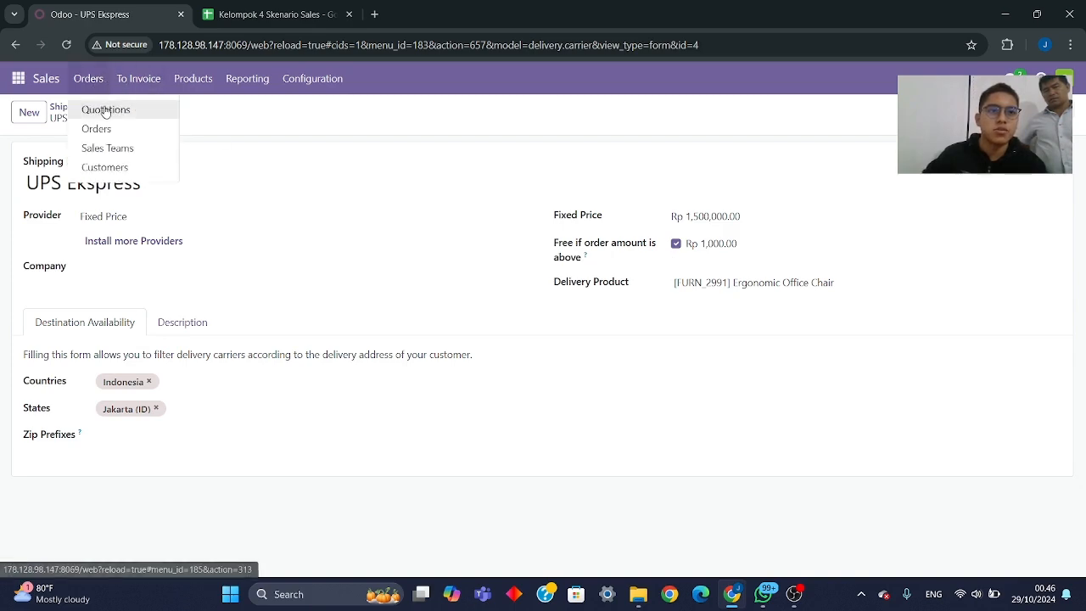
left_click(106, 110)
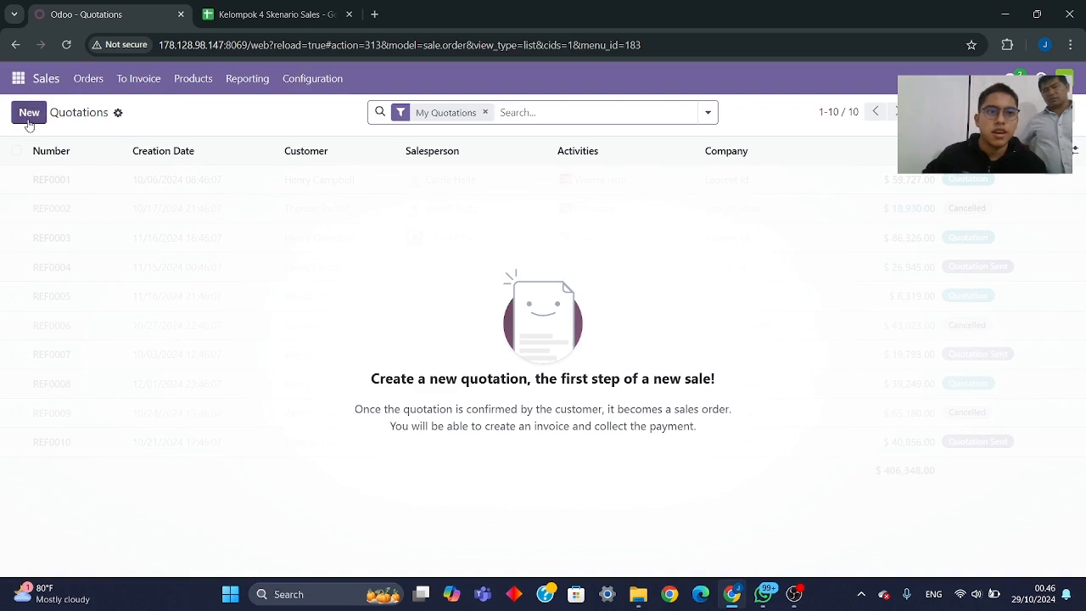
left_click(28, 119)
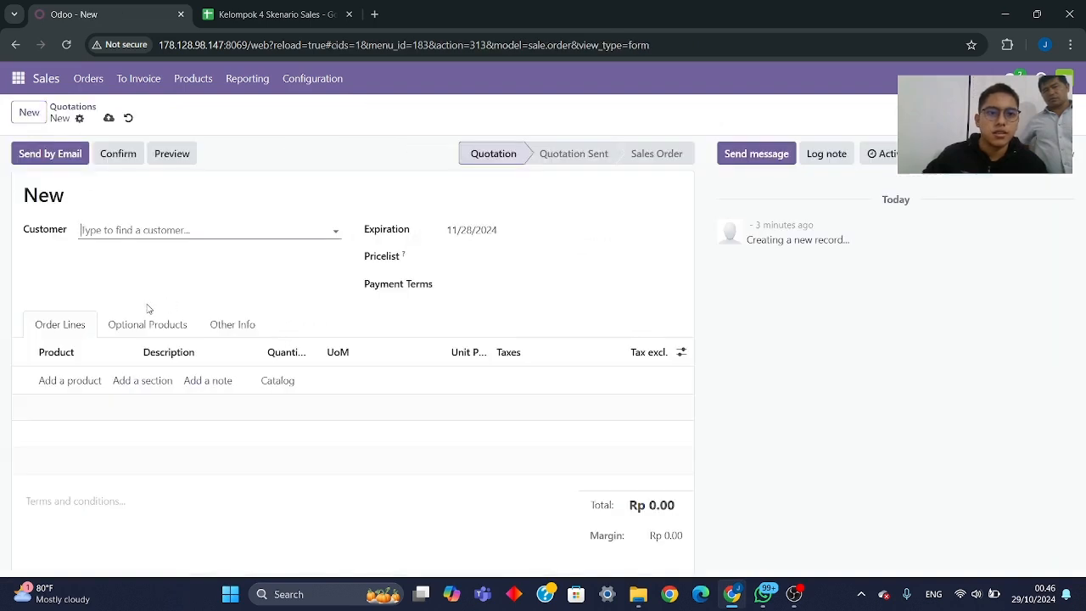
left_click(272, 14)
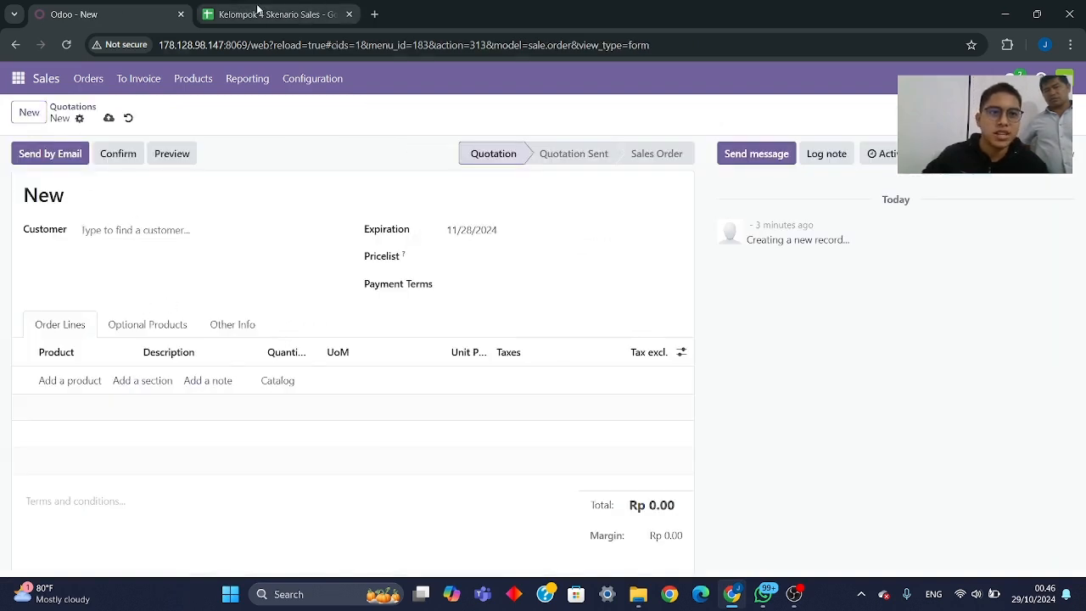
left_click(152, 361)
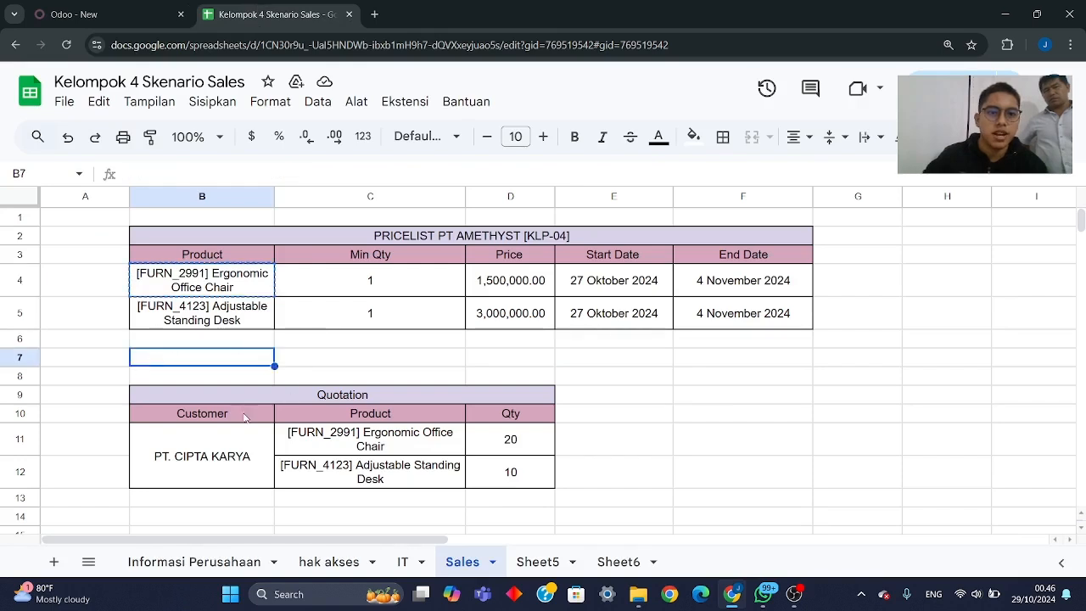
left_click(200, 468)
key("ctrl+c")
left_click(74, 15)
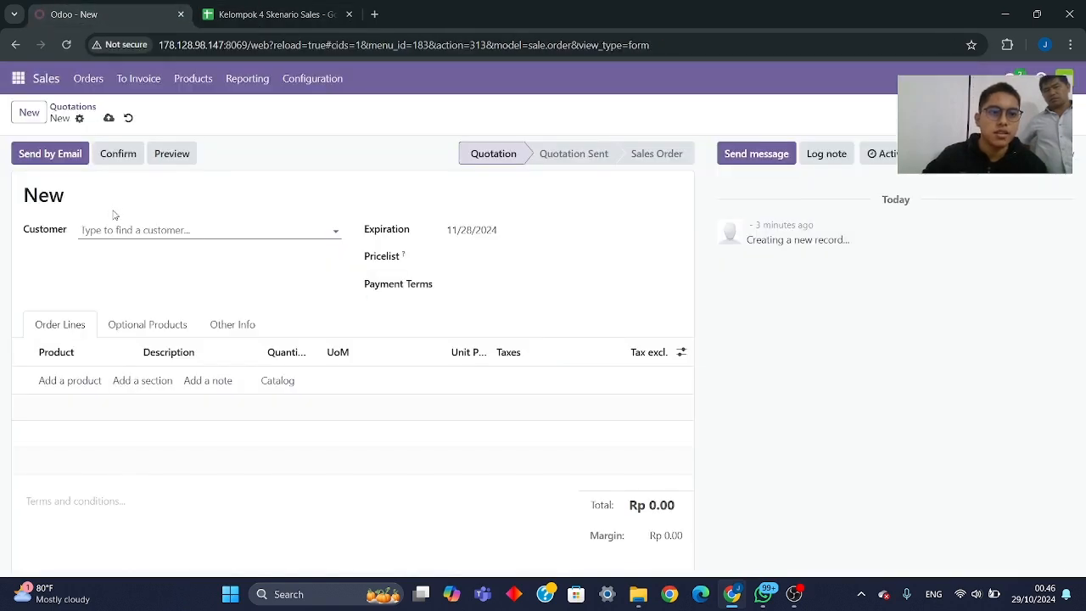
left_click(119, 230)
key("ctrl+v")
left_click(133, 253)
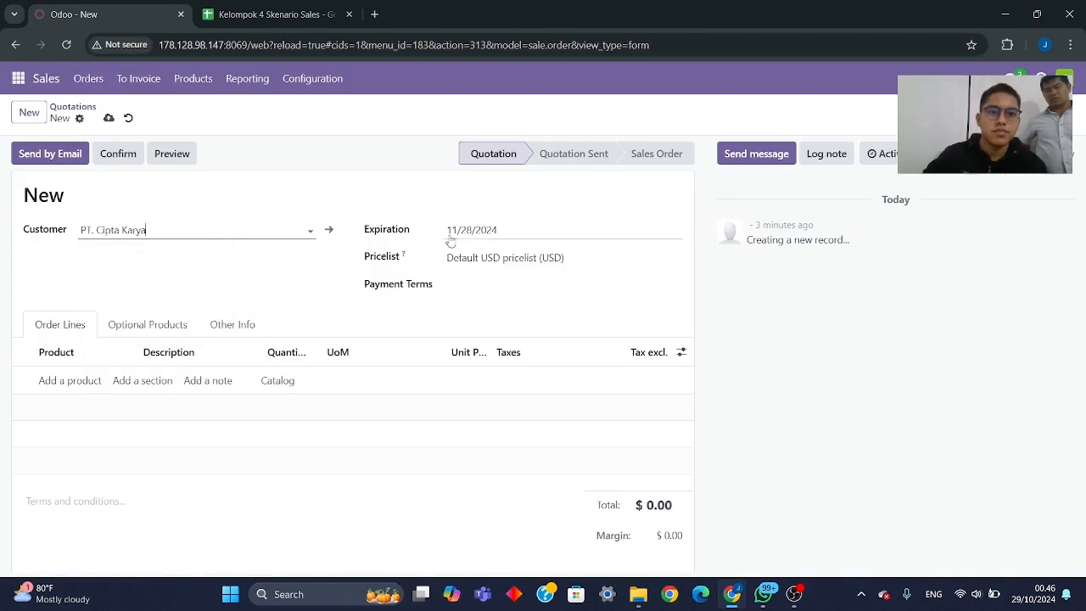
left_click(492, 259)
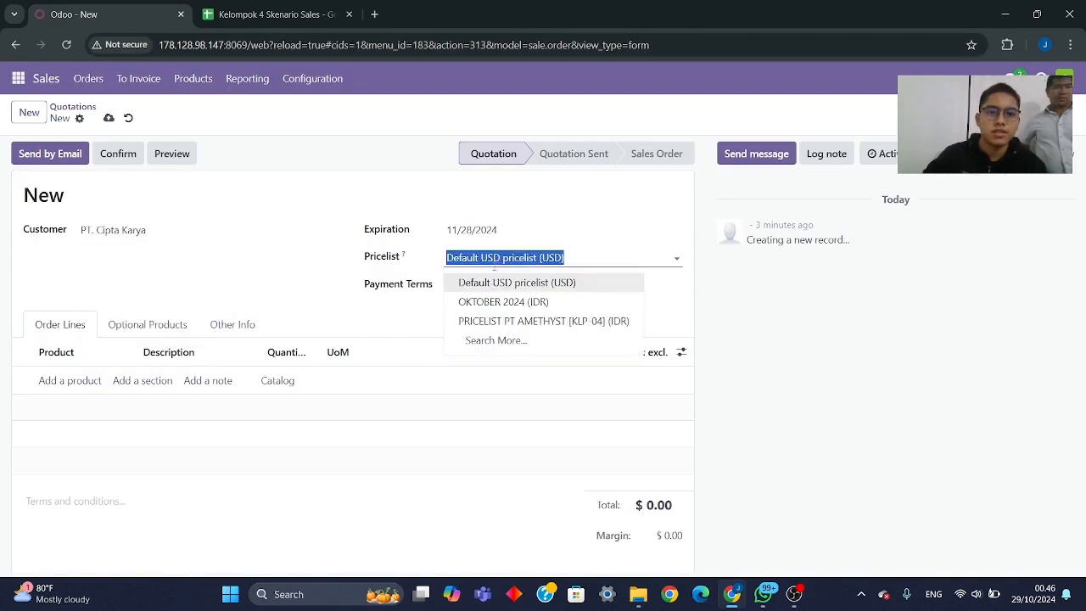
left_click(503, 323)
- Add an order line for "[FURN_2991] Ergonomic Office Chair" with quantity 20, copying the product name from the Sales sheet's quotation table
left_click(272, 14)
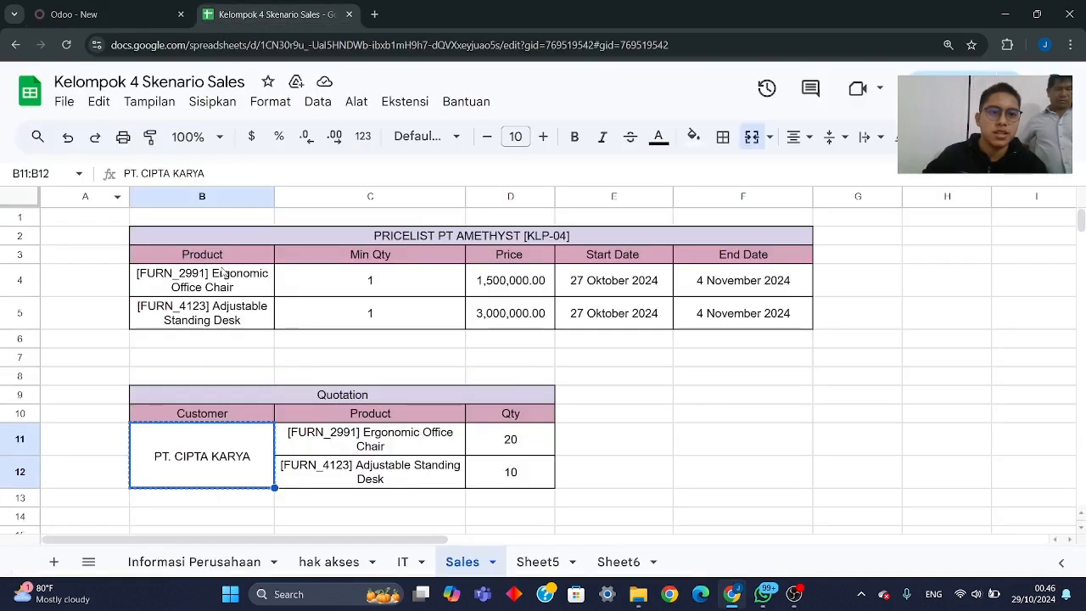
left_click(335, 440)
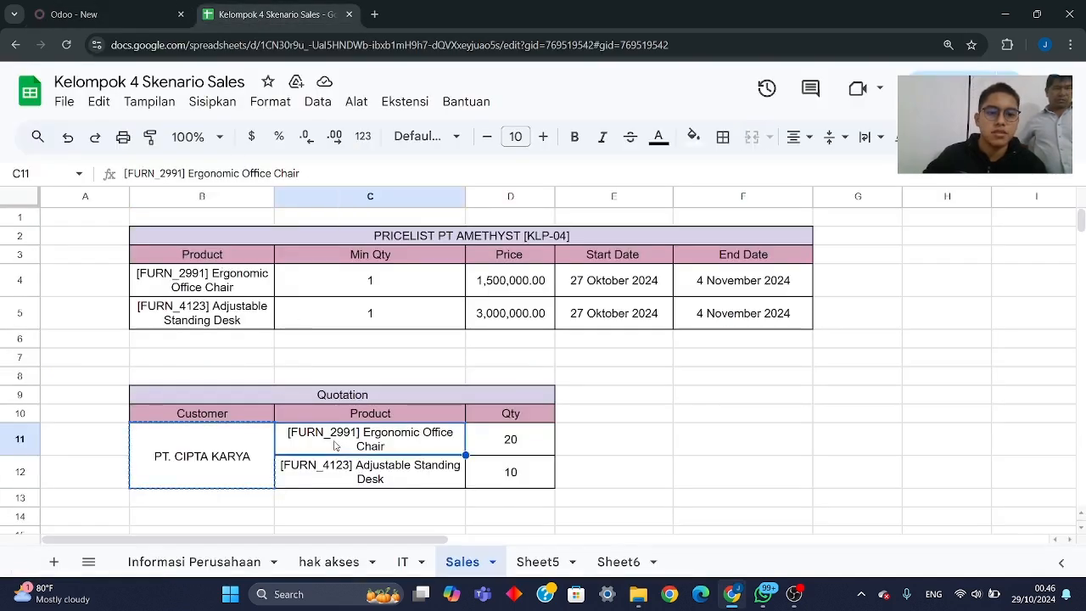
left_click(74, 14)
left_click(71, 384)
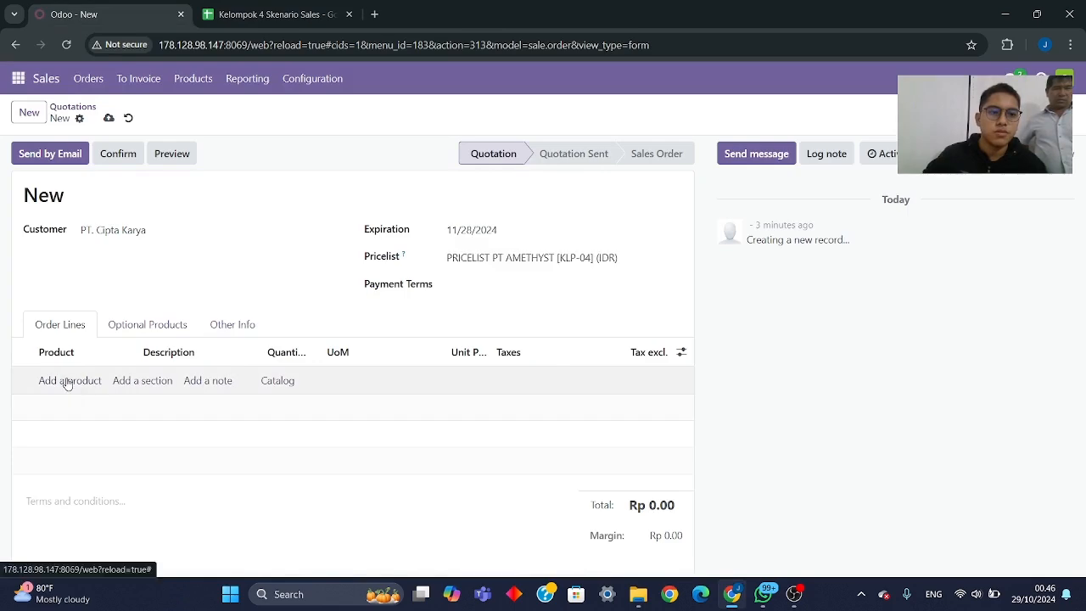
key("ctrl+v")
left_click(93, 408)
left_click(278, 379)
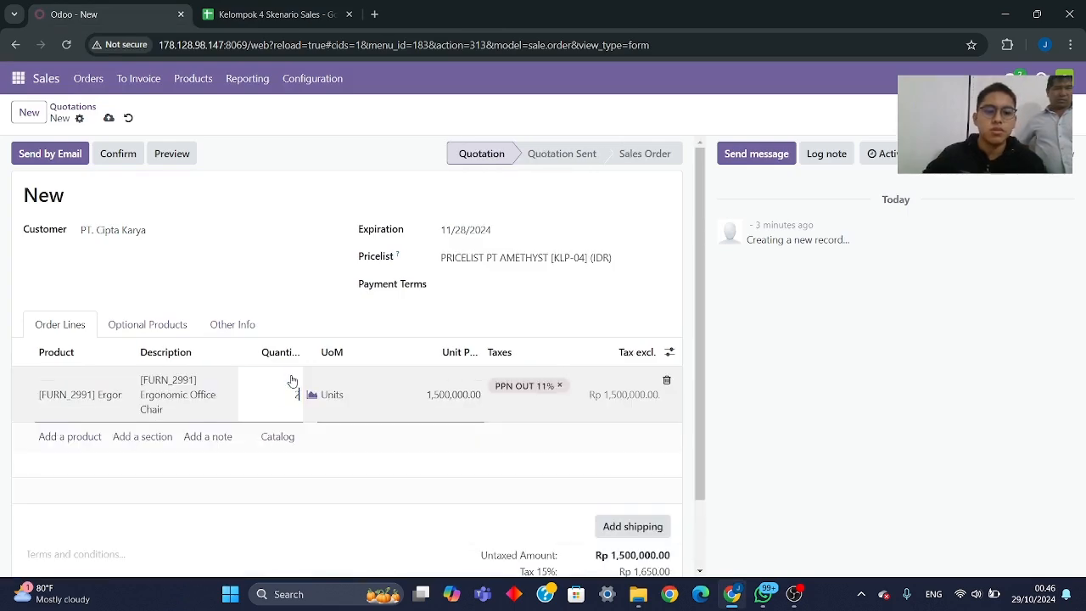
type("20")
- Open the quotation's product catalog and copy "[FURN_4123] Adjustable Standing Desk" from the Sales sheet's quotation table
left_click(271, 441)
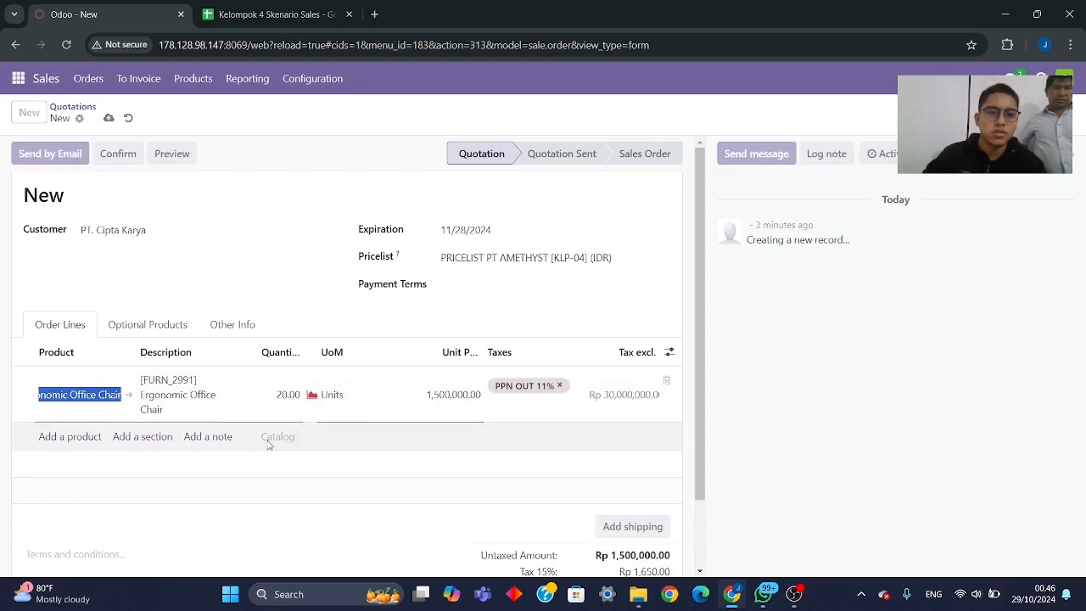
left_click(283, 15)
left_click(356, 467)
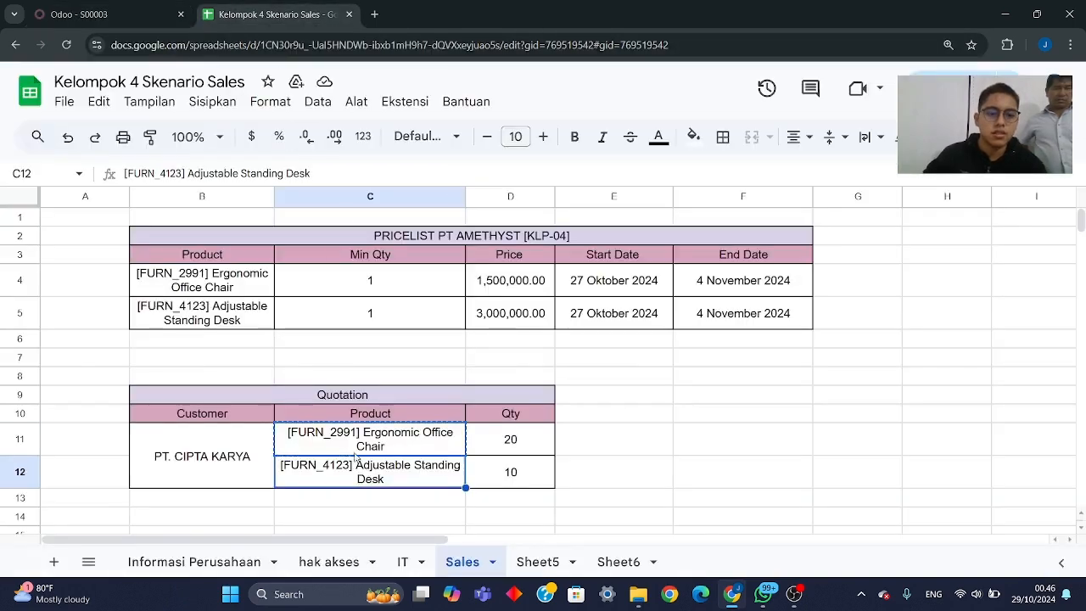
key("ctrl+c")
left_click(78, 15)
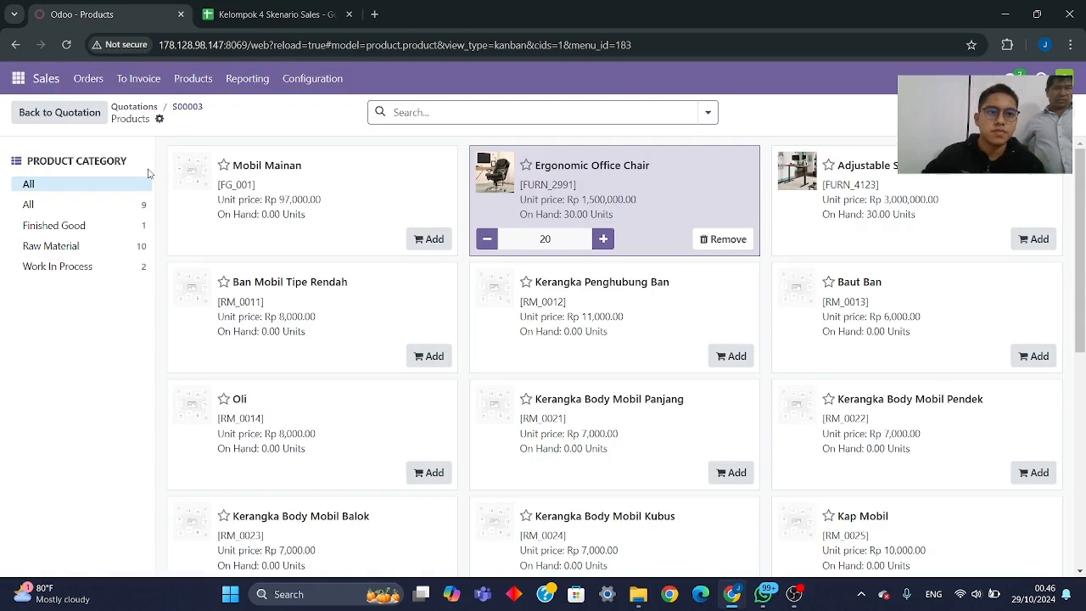
- Start another new quotation and set its customer to PT. Cipta Karya, copying the name from the Sales sheet
left_click(89, 79)
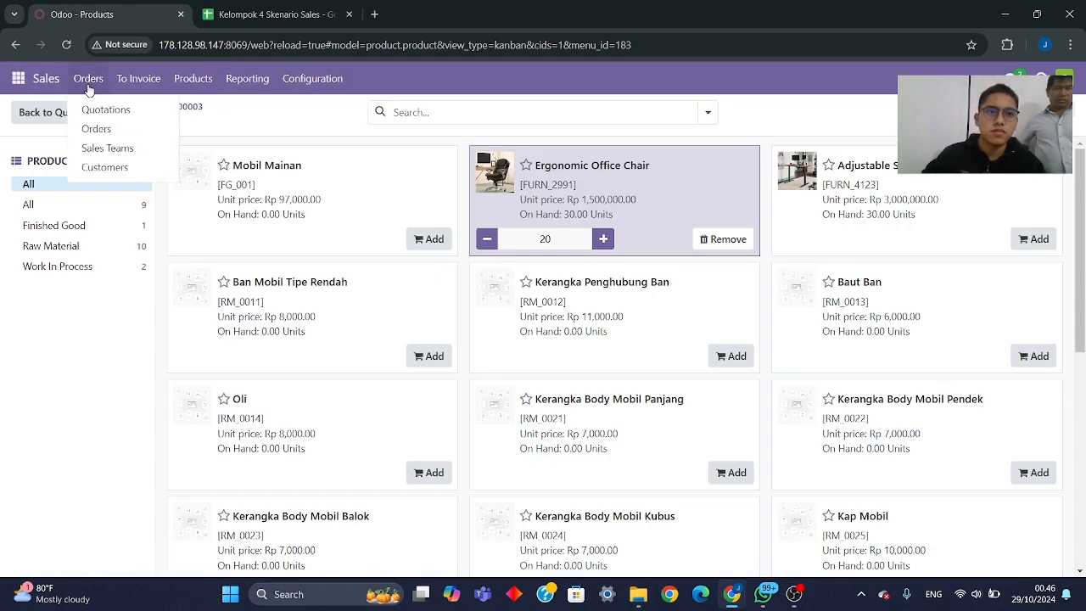
left_click(104, 107)
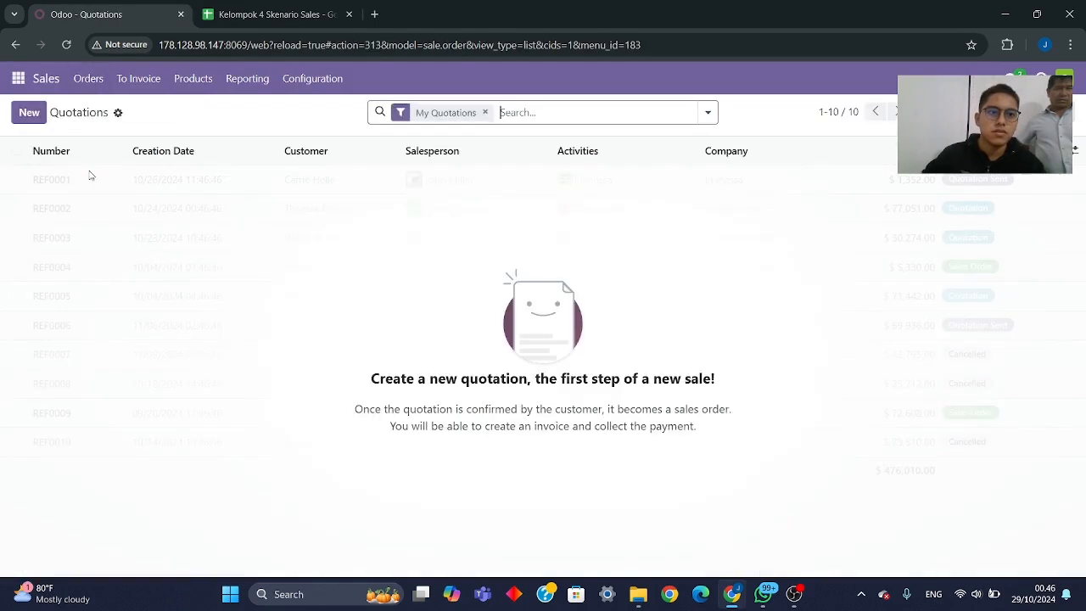
left_click(29, 112)
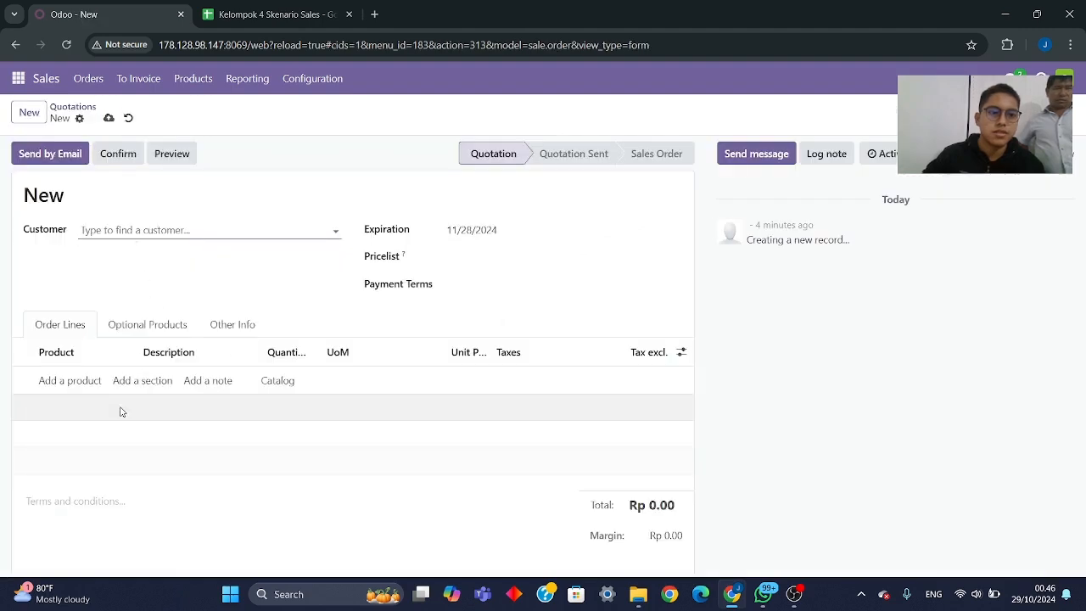
left_click(228, 19)
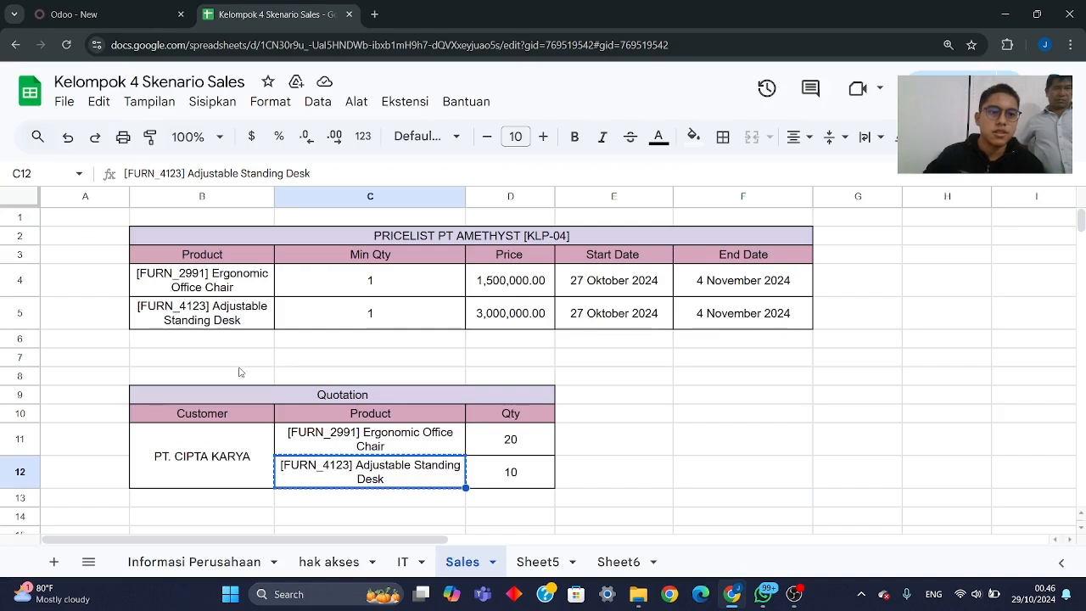
left_click(216, 439)
key("ctrl+c")
left_click(74, 14)
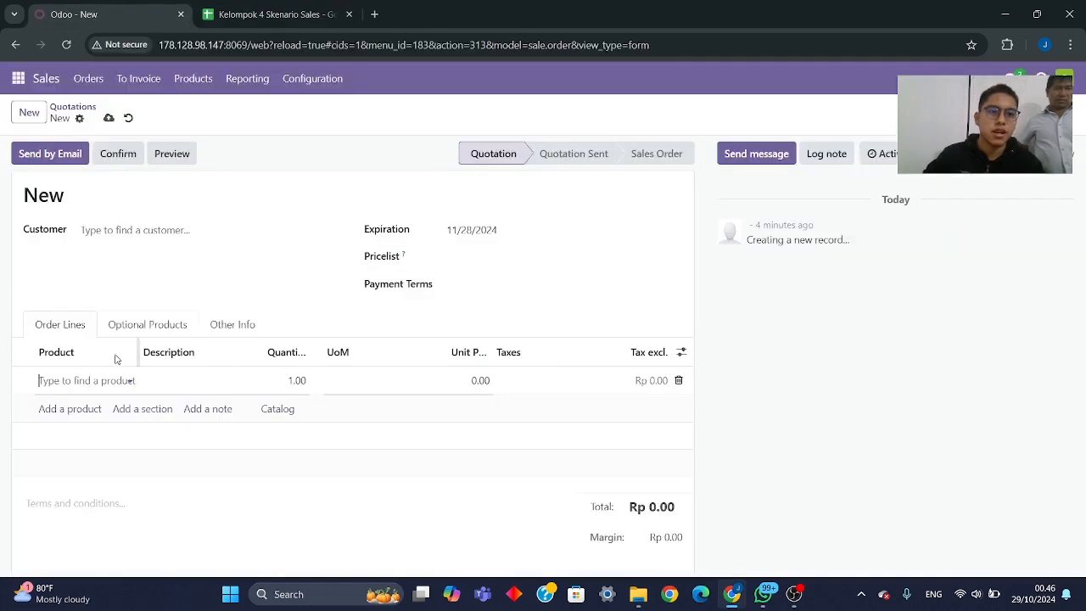
left_click(84, 242)
key("ctrl+v")
left_click(121, 308)
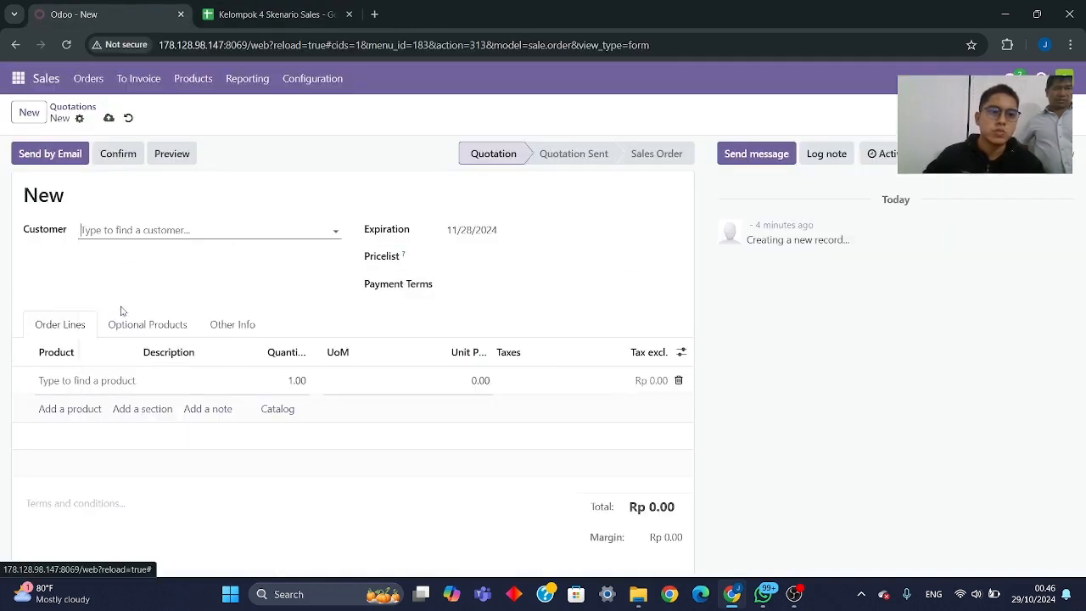
- Copy "[FURN_2991] Ergonomic Office Chair" from the Sales sheet into the quotation's first order line and set its quantity to 20
left_click(276, 21)
left_click(340, 439)
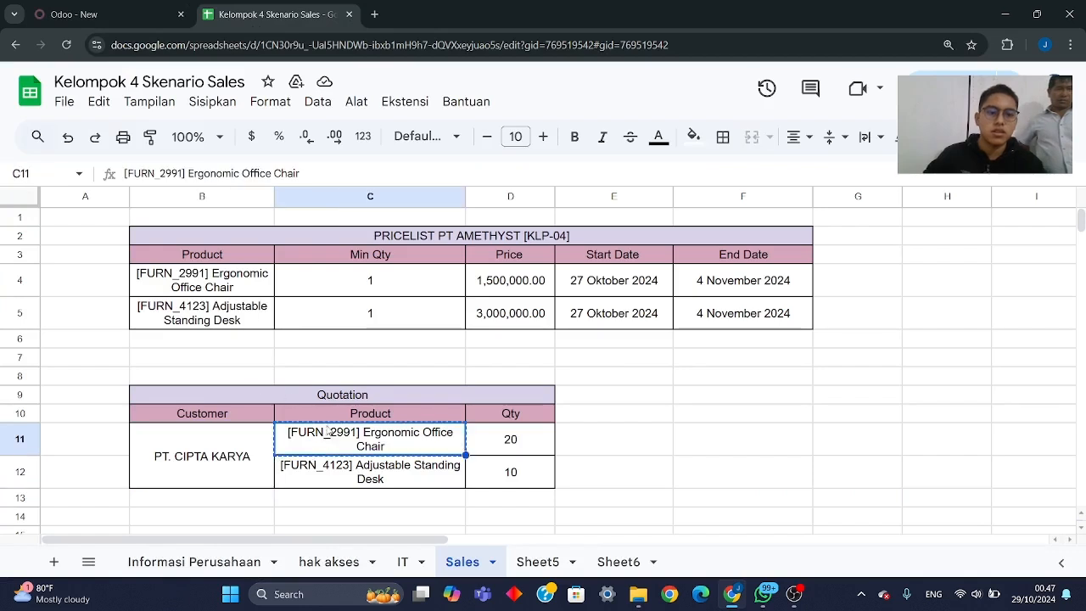
key("ctrl+c")
left_click(73, 15)
key("ctrl+v")
left_click(291, 387)
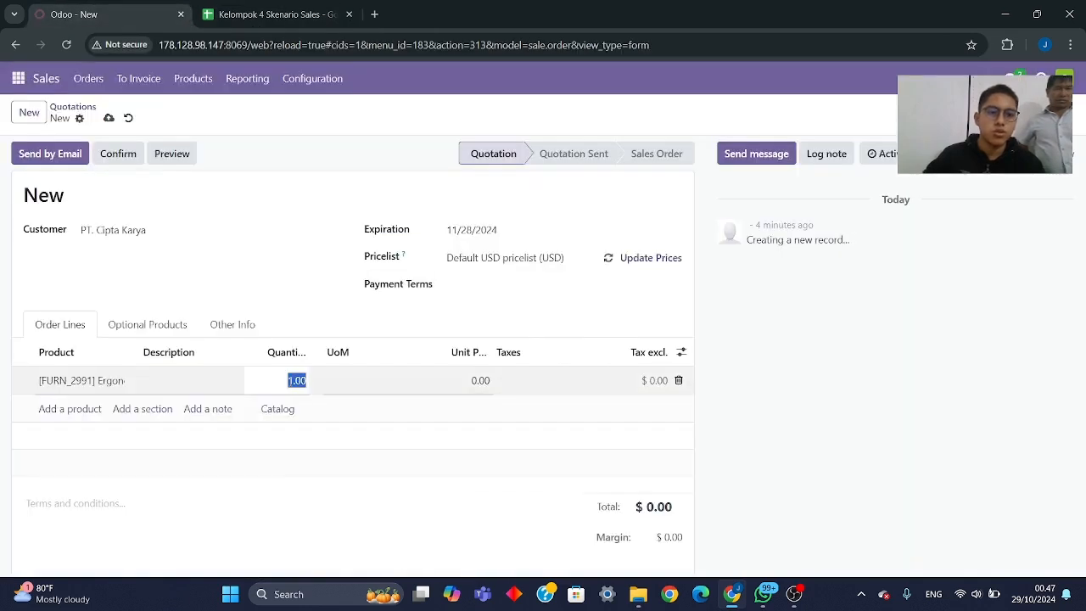
type("20")
- Add a second order line for "[FURN_4123] Adjustable Standing Desk", copied from the Sales sheet, with quantity 10
key("ctrl+Tab")
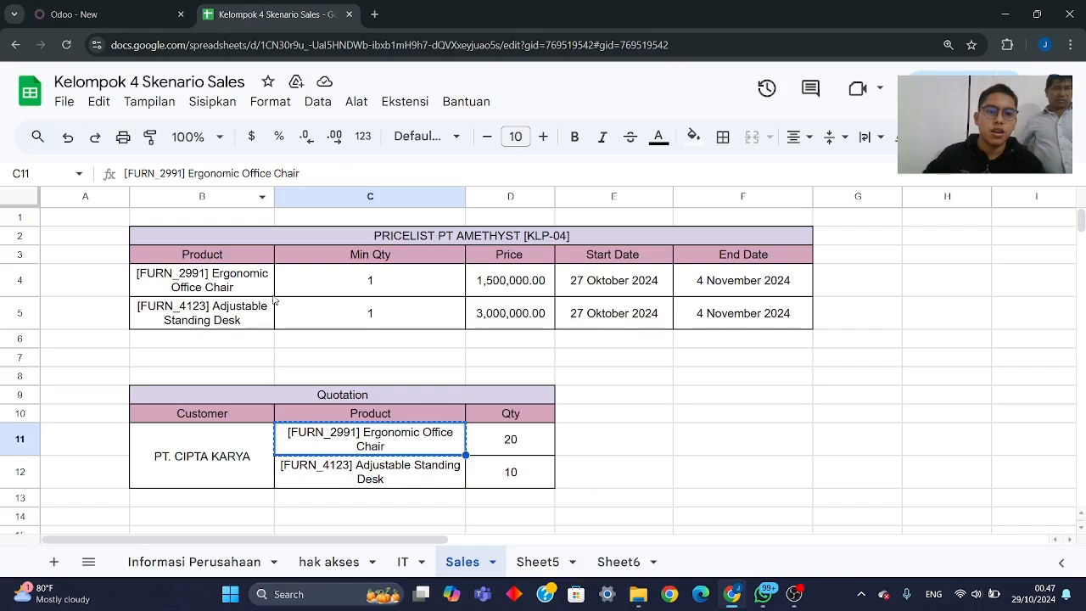
left_click(325, 473)
left_click(118, 15)
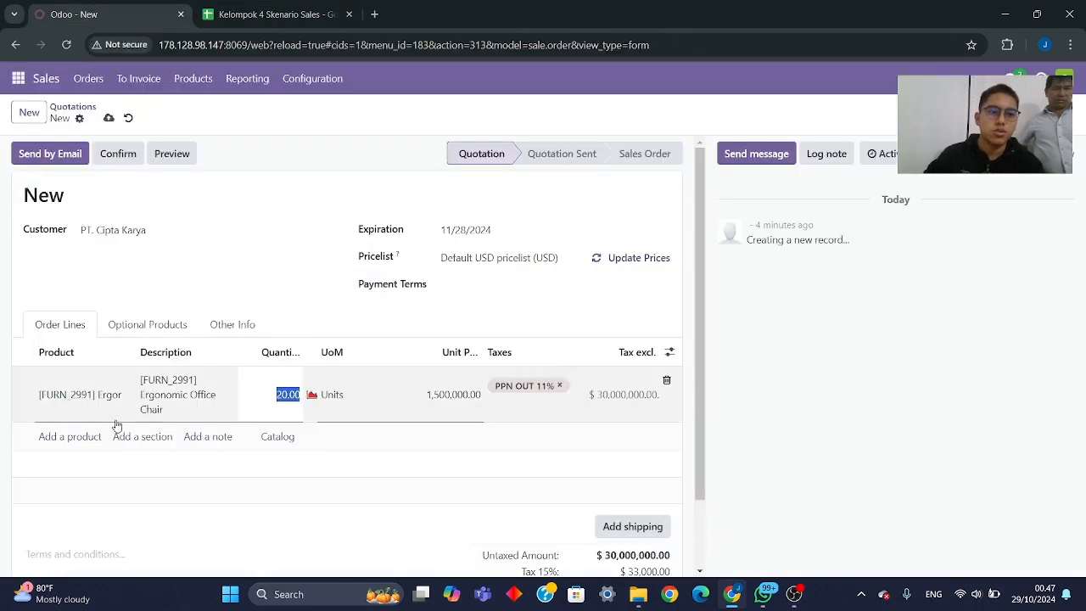
left_click(68, 436)
key("ctrl+v")
key("Tab")
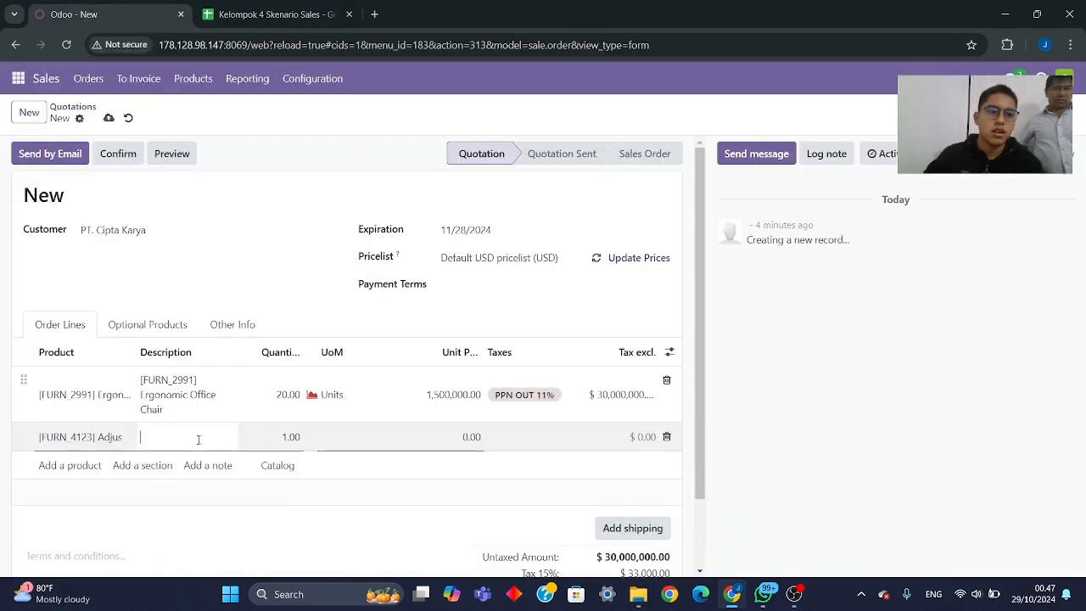
left_click(287, 444)
type("1")
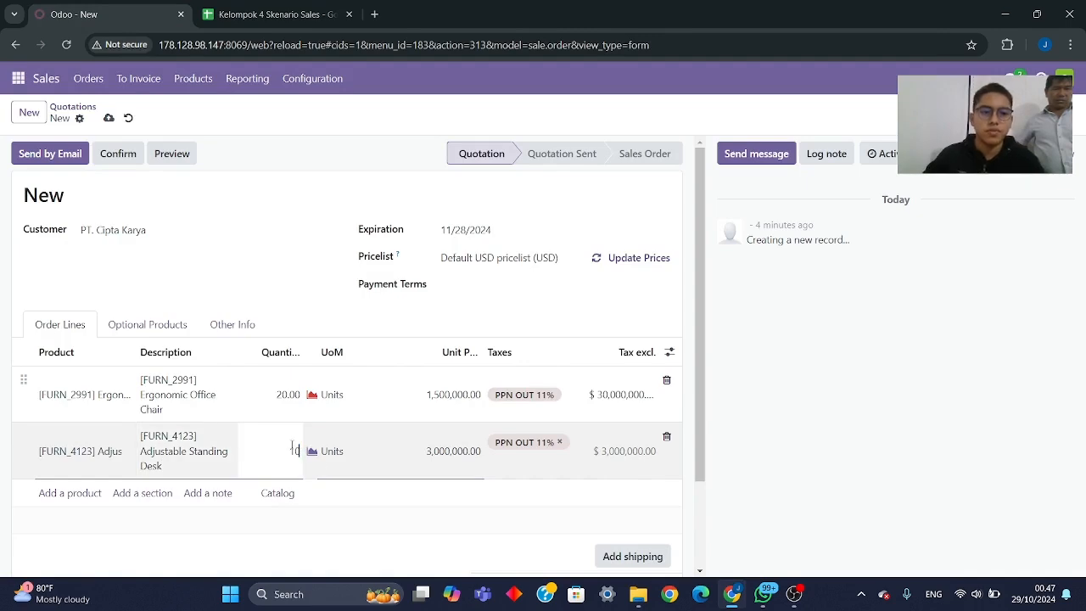
type("0")
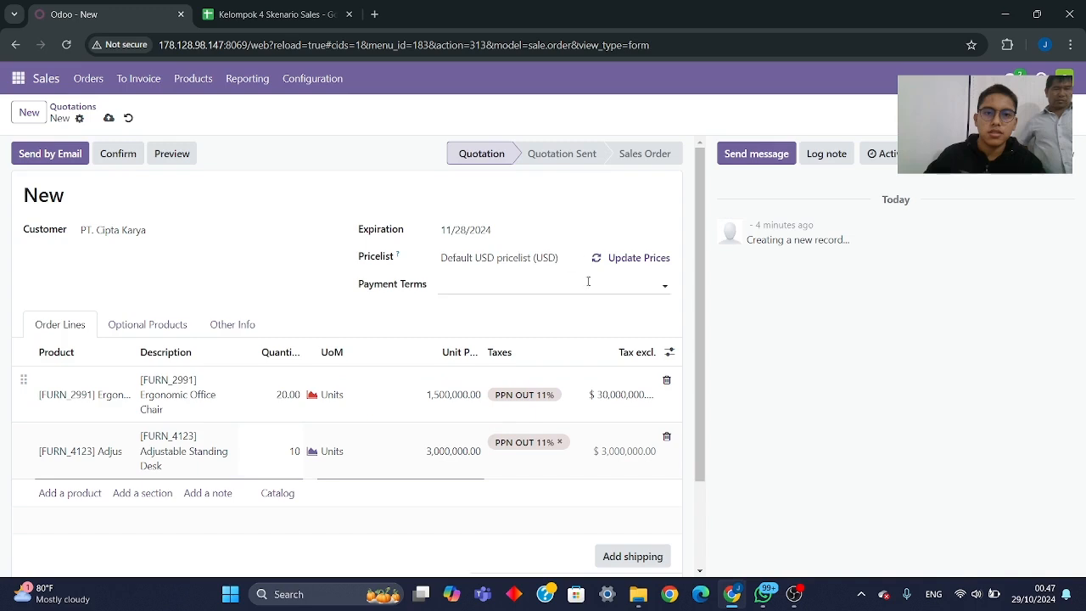
- Set the quotation's pricelist to PRICELIST PT AMETHYST [KLP-04] (IDR) and review the order totals
left_click(509, 258)
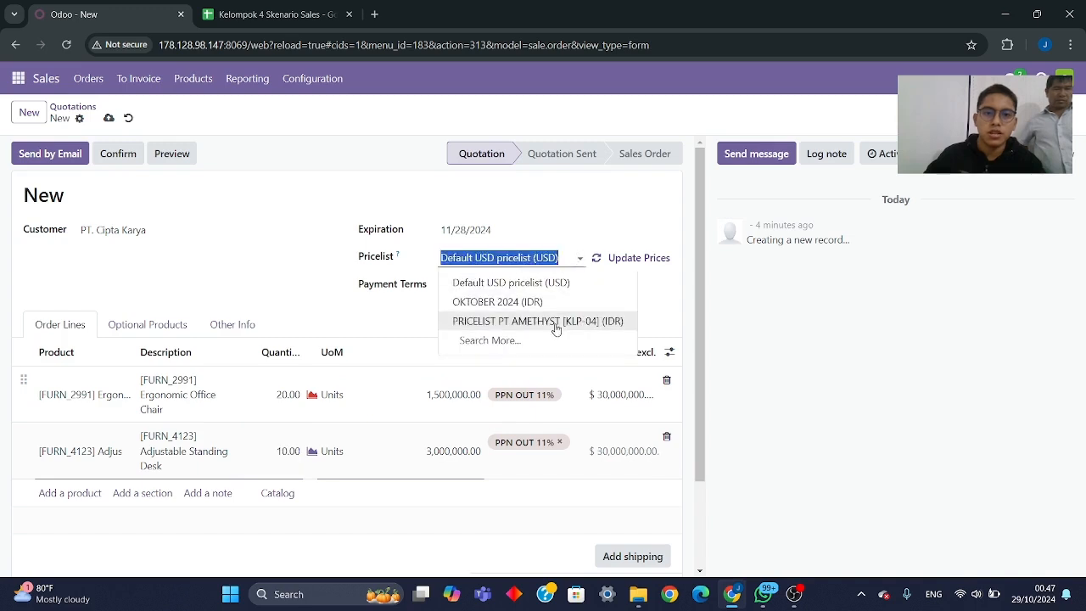
left_click(554, 324)
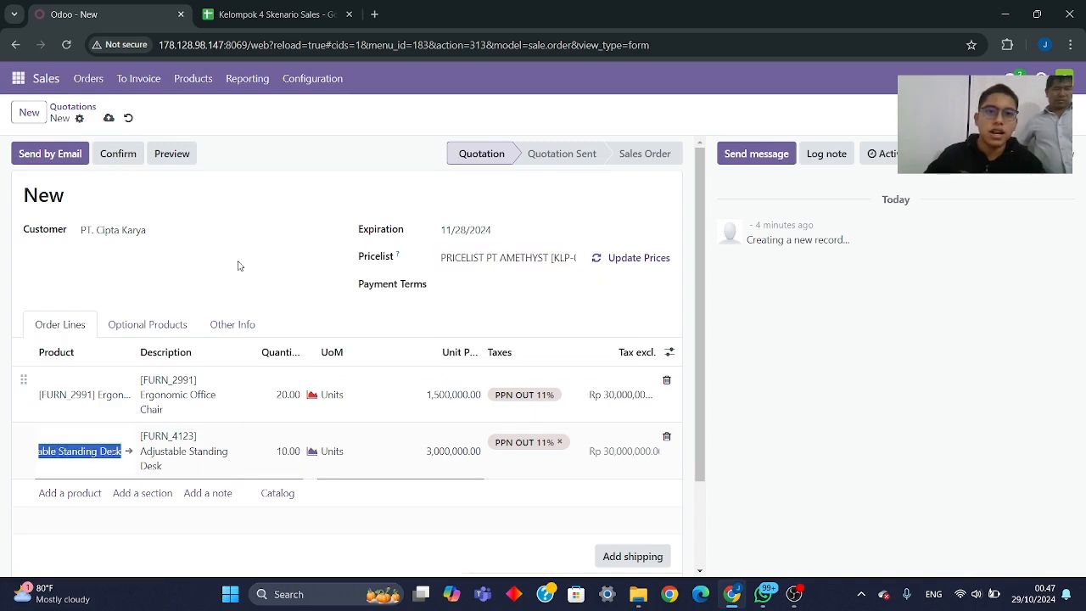
scroll(129, 255, "down", 2)
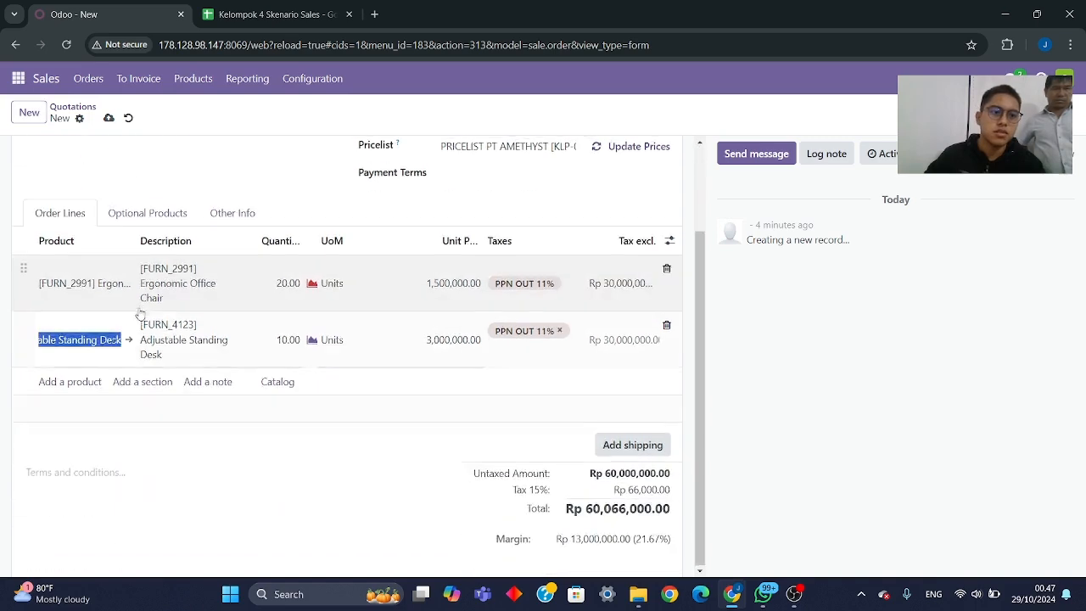
- Confirm the PT. Cipta Karya quotation as a sales order and email the order confirmation with its PDF to the customer
scroll(130, 255, "up", 2)
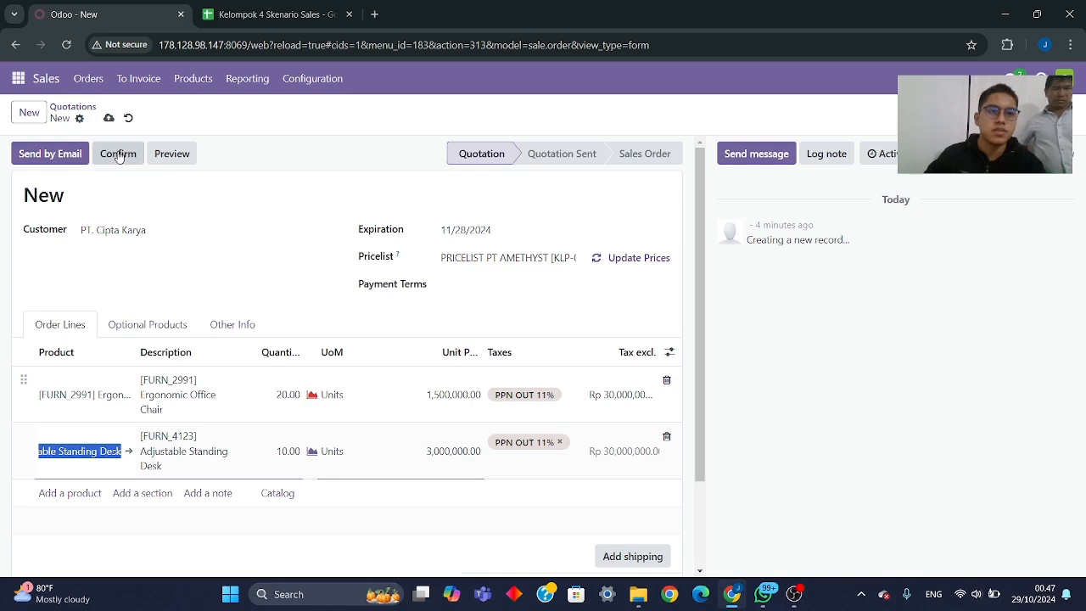
left_click(118, 157)
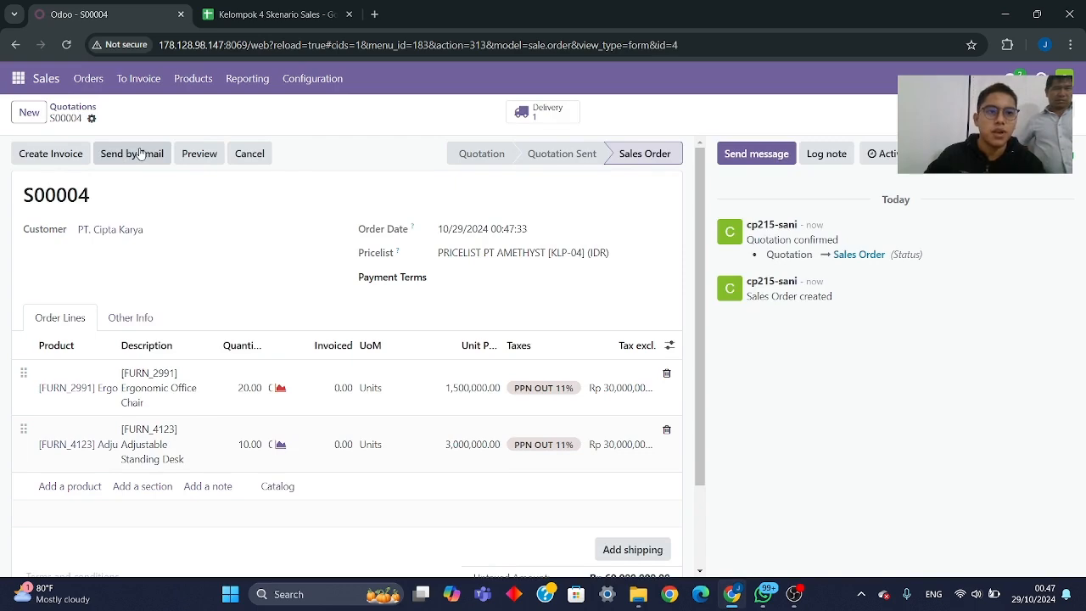
left_click(141, 152)
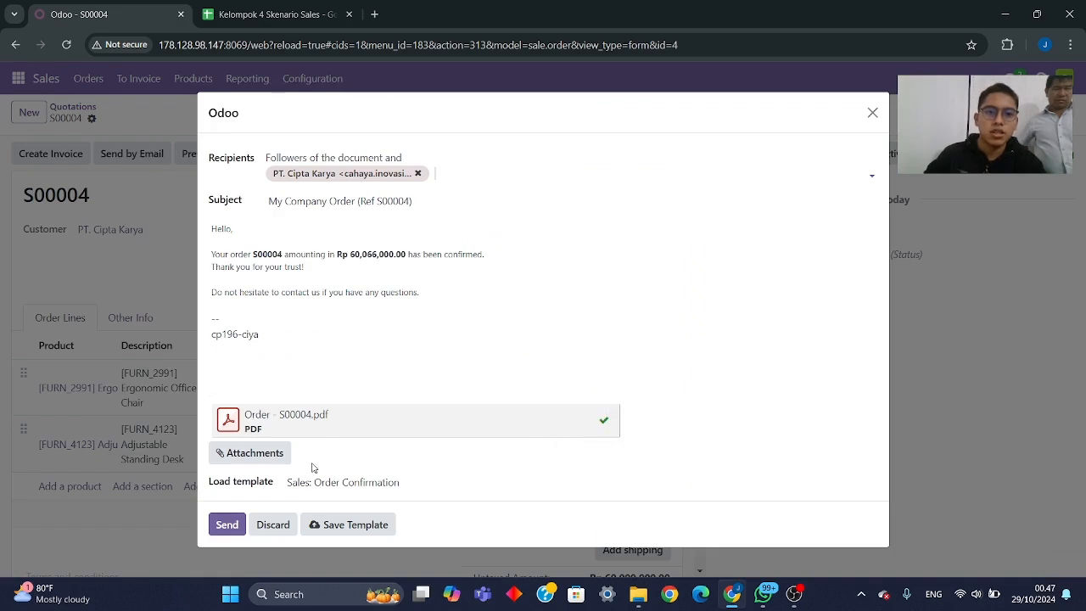
left_click(224, 526)
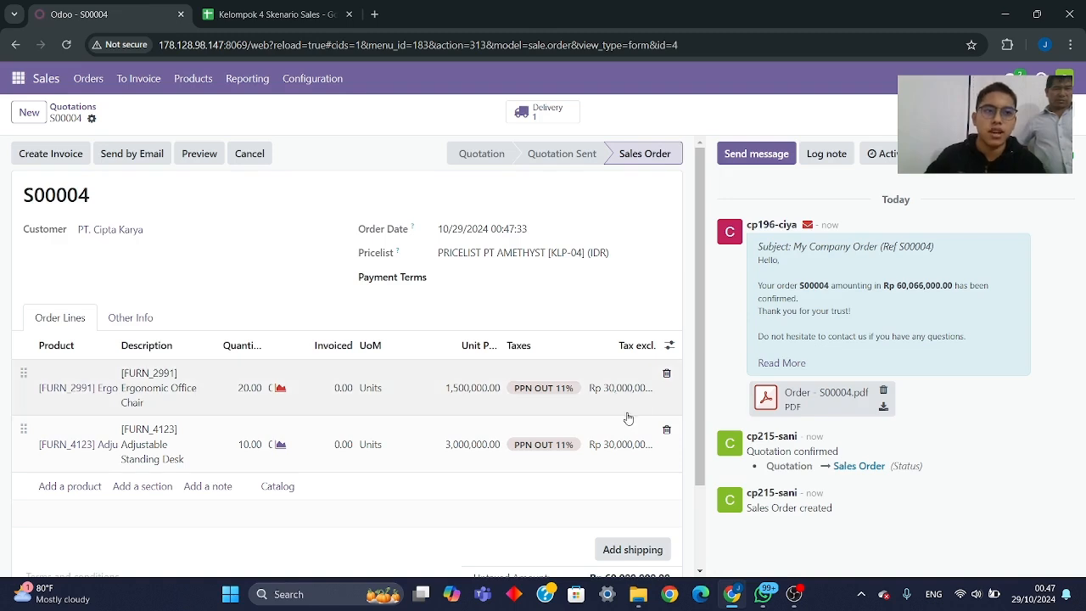
- Switch to Discuss and open the "kelompok 4 skenario sales" channel
left_click(18, 78)
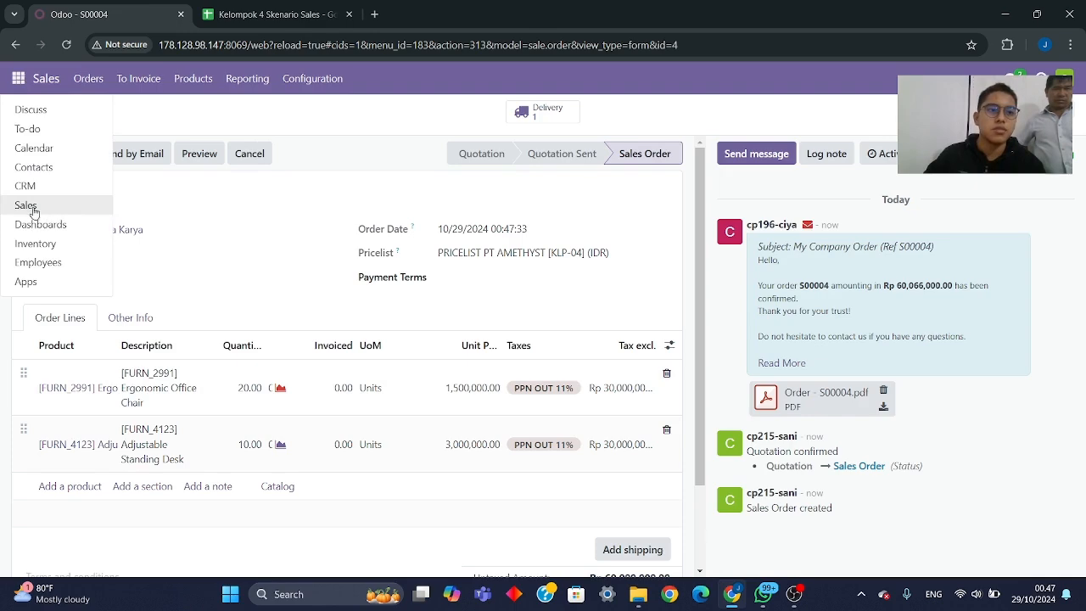
left_click(30, 109)
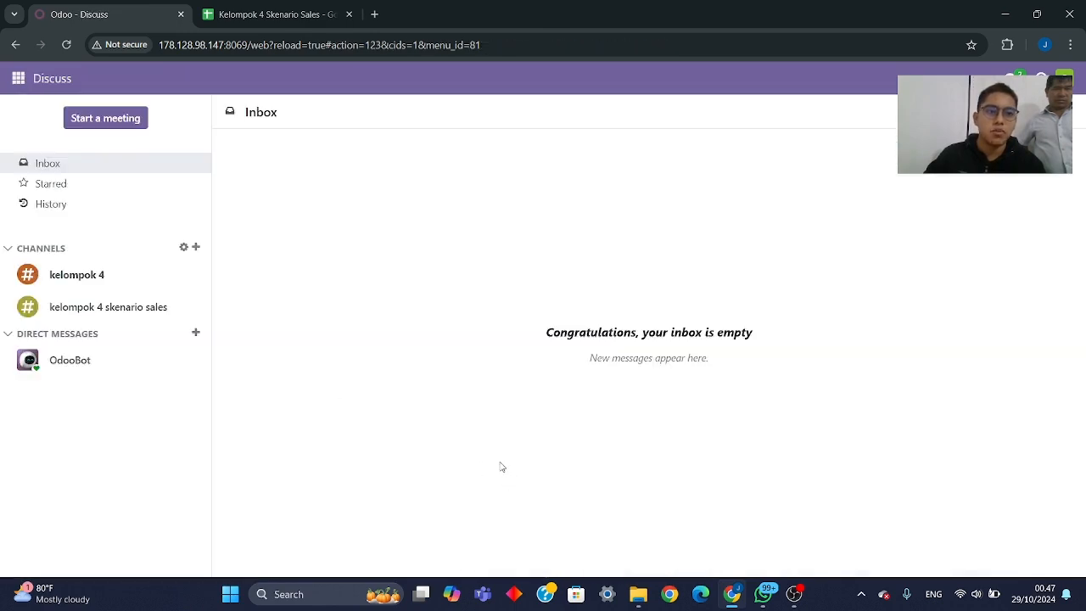
left_click(99, 312)
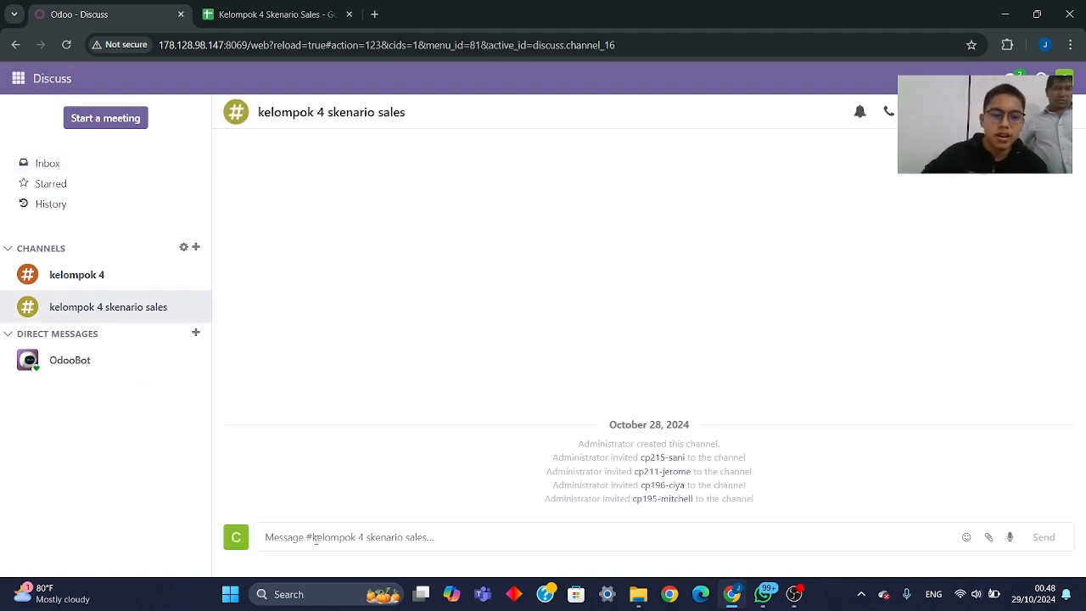
- Write the channel message "Selamat malam pak. Tolong divalidasi Quantitions nya. Terimakas" asking for validation
type("Selamat ma")
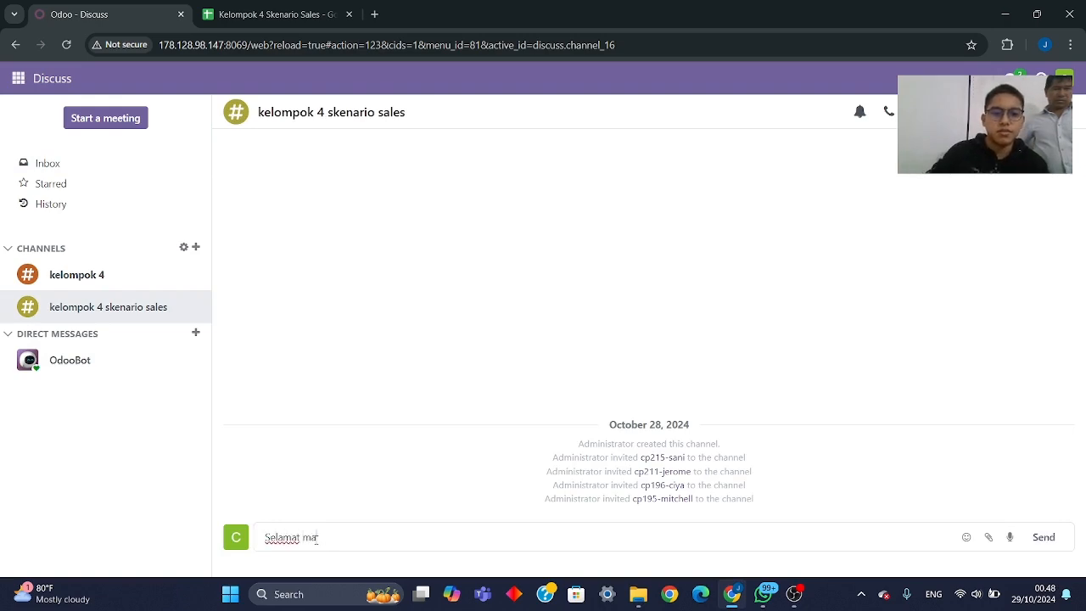
type("lam pak. ")
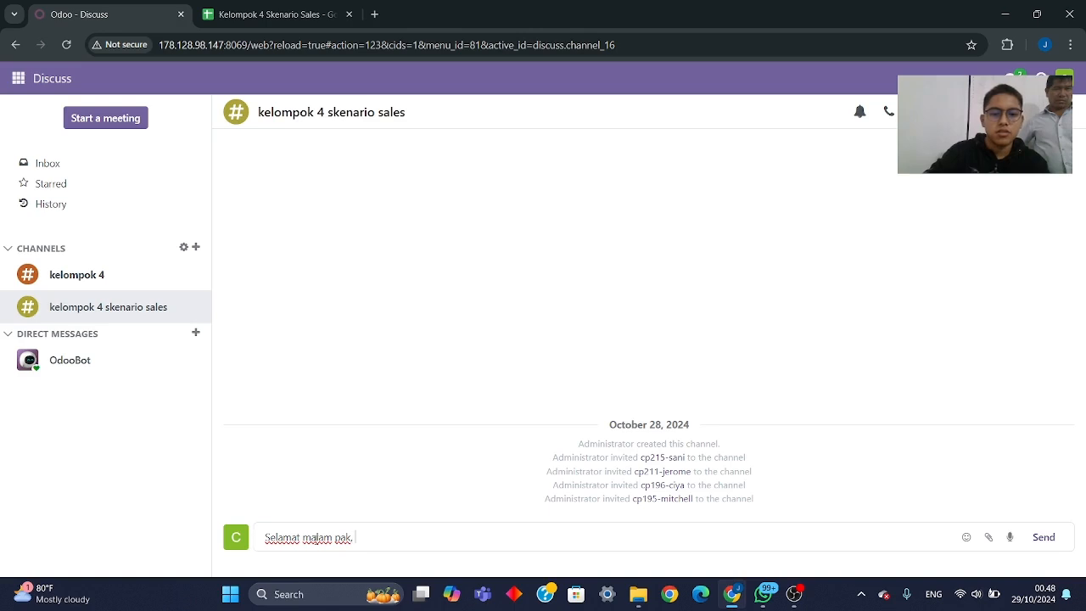
type("Tolong di")
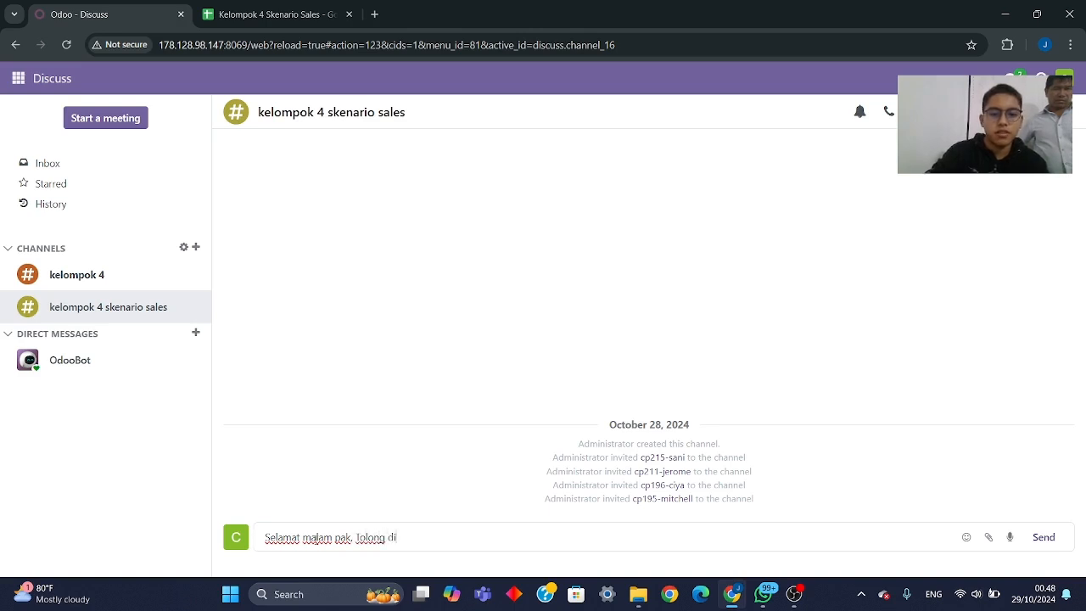
type("validasi")
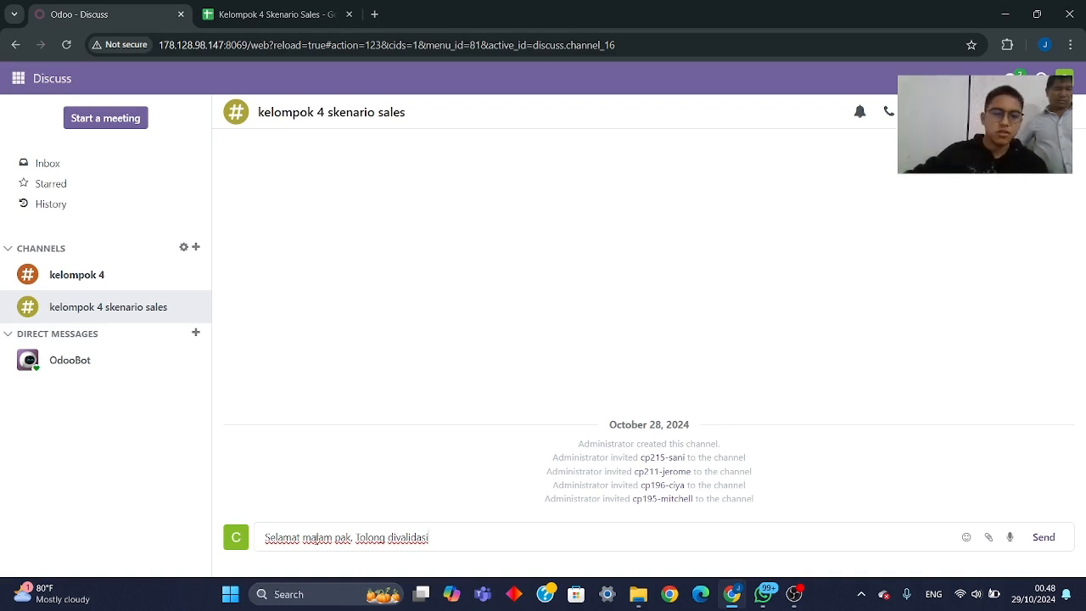
type("Q")
key("BackSpace")
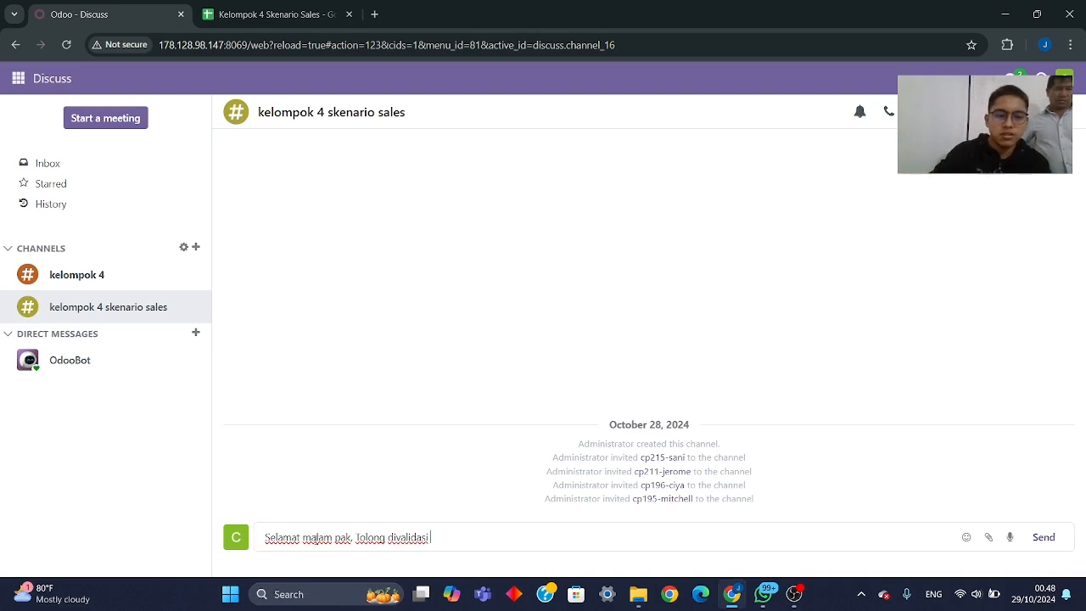
type("Quantit")
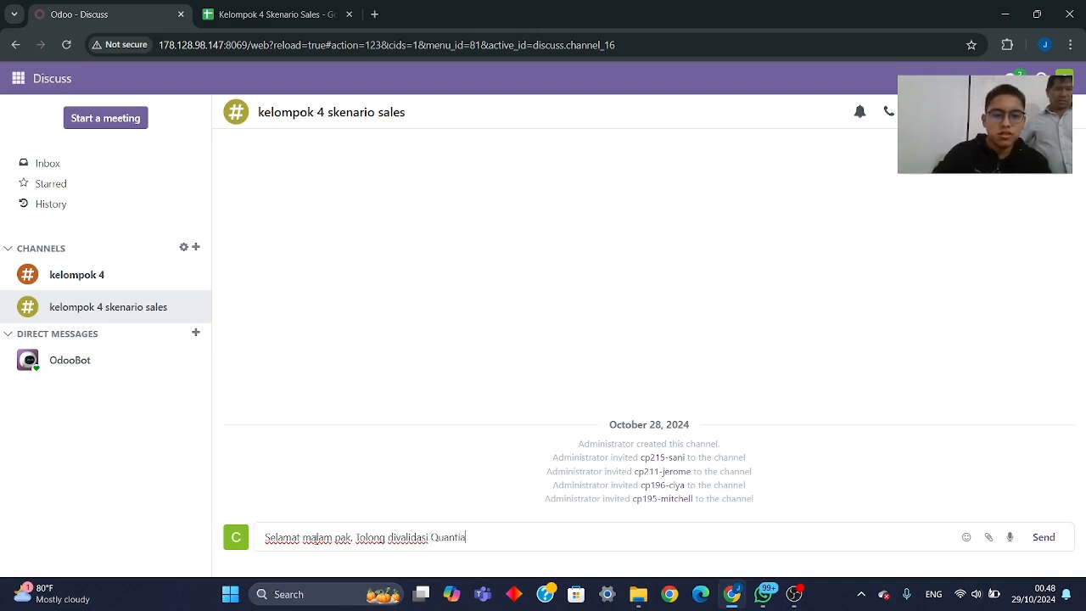
type("ions ")
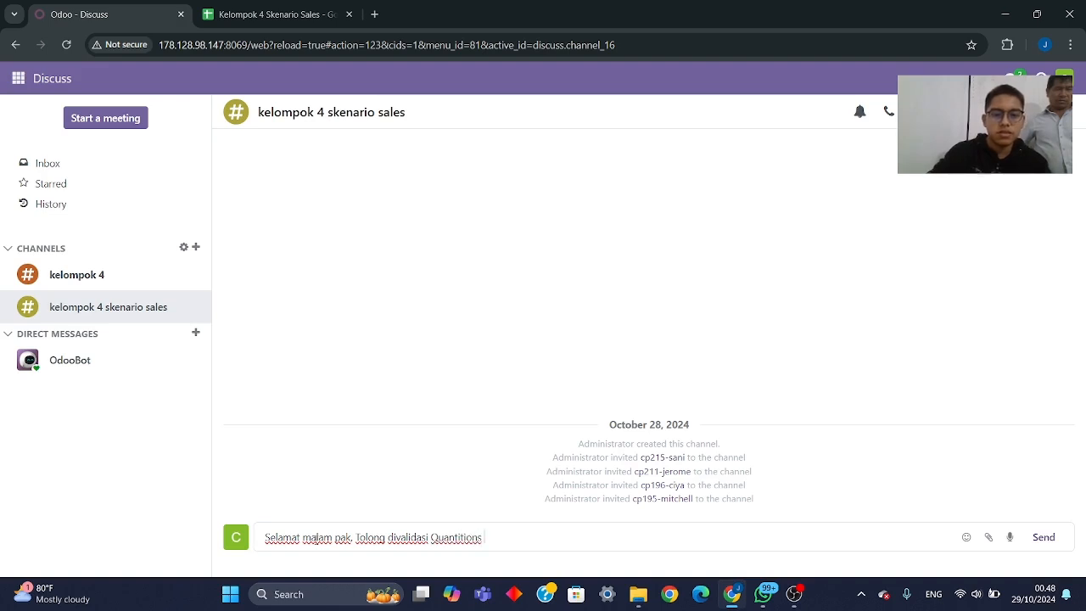
type("nya. Terimakas")
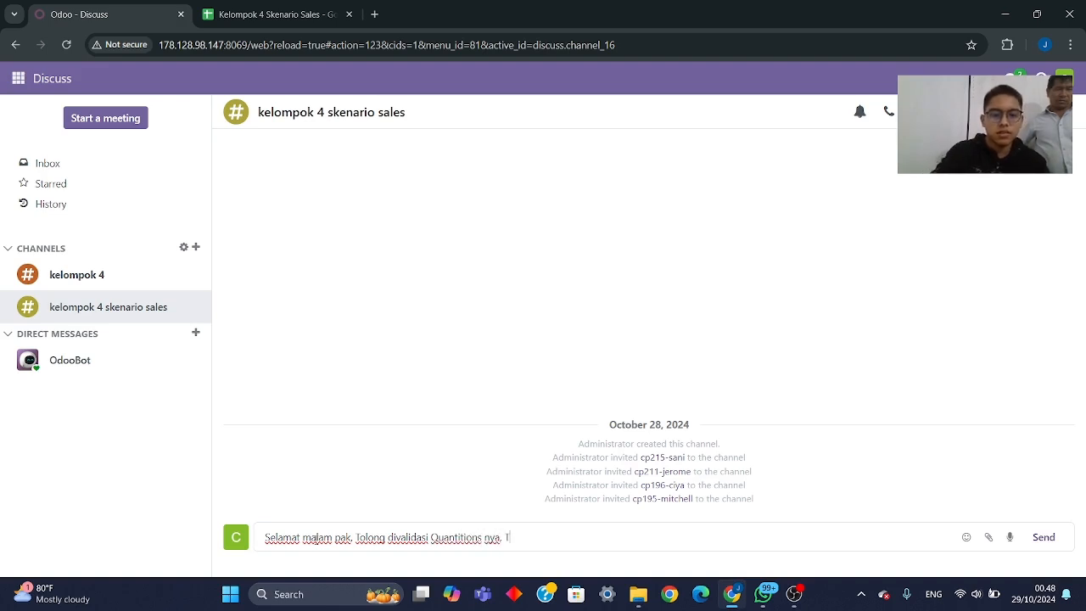